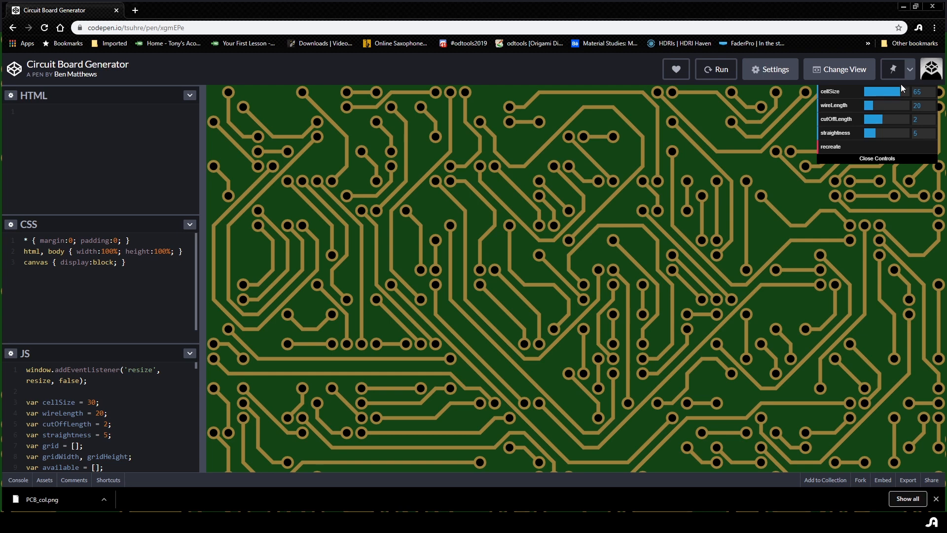
- Recreate the circuit board pattern with a cellSize of 16, and again with a cellSize of 80
left_click_drag(898, 92, 867, 96)
left_click(871, 148)
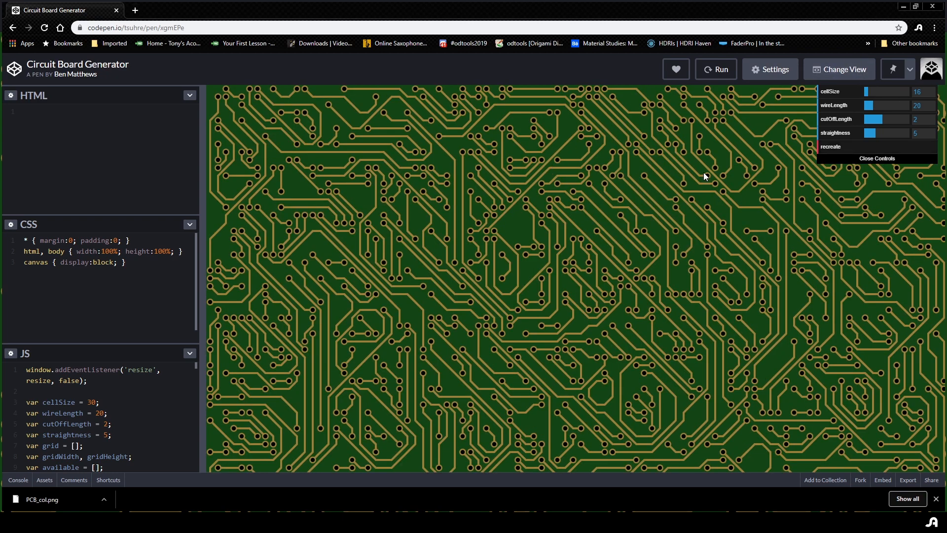
left_click_drag(901, 94, 917, 94)
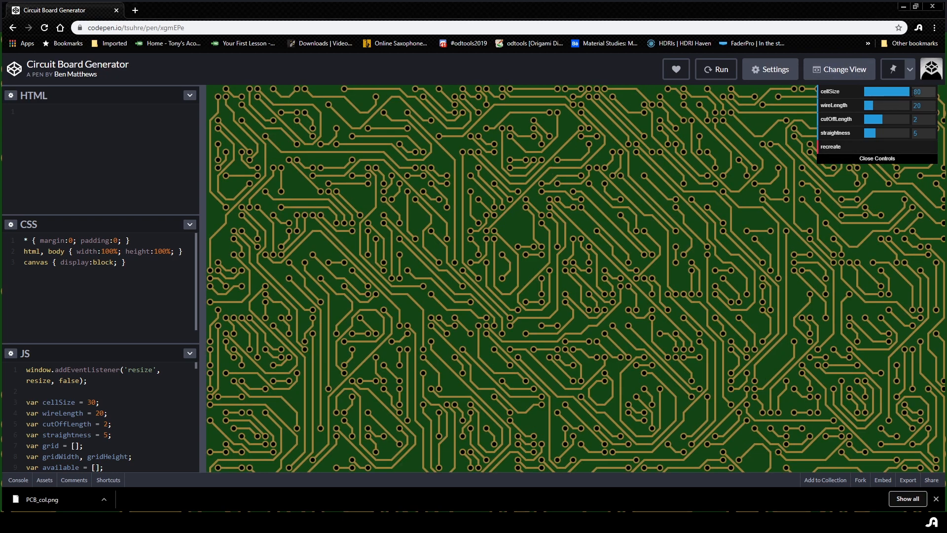
left_click(860, 148)
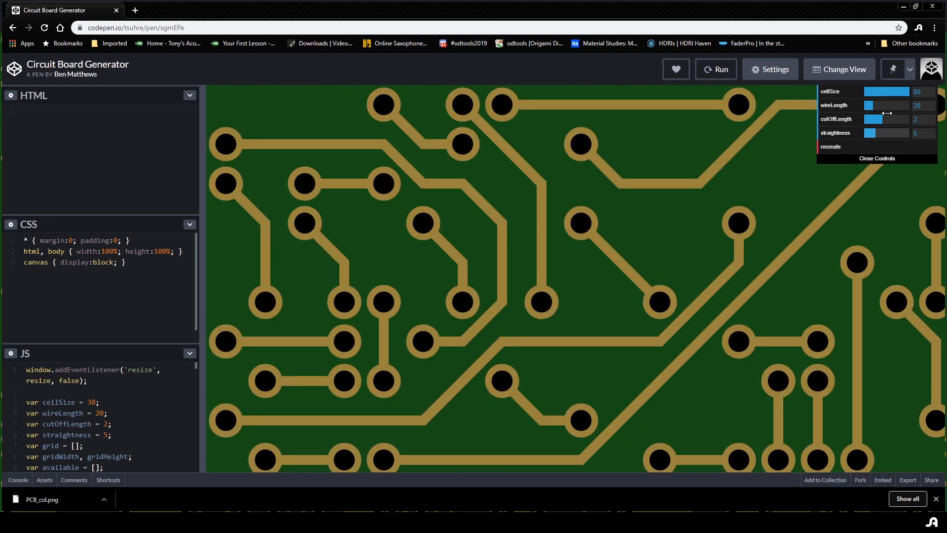
- Set cellSize to 27 and wireLength to 100, and recreate the circuit board pattern
left_click_drag(889, 95, 920, 107)
left_click(877, 152)
left_click(882, 148)
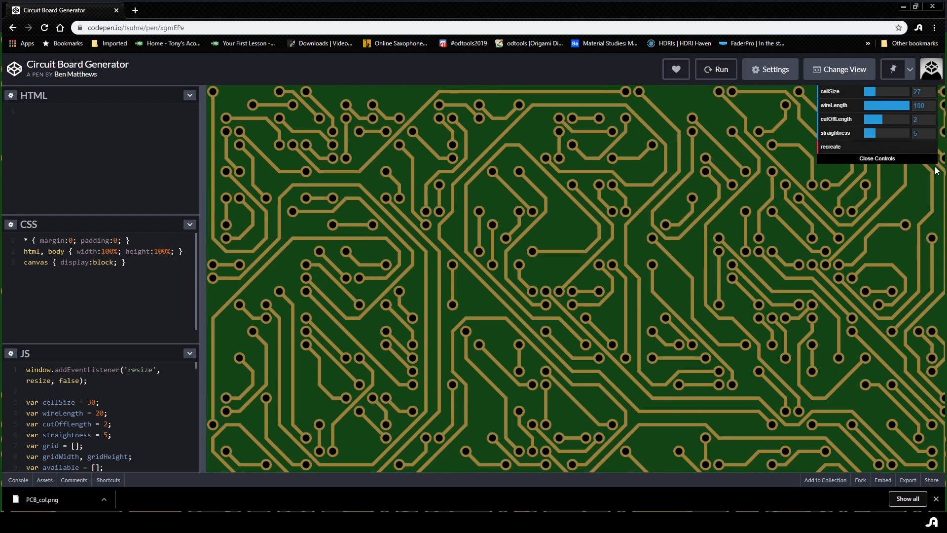
- Set wireLength to 51, cutOffLength to 5 and straightness to 20, recreating the pattern several times to try variations
mouse_move(905, 106)
left_mouse_down()
mouse_move(887, 106)
mouse_move(910, 120)
left_mouse_up()
left_click(891, 146)
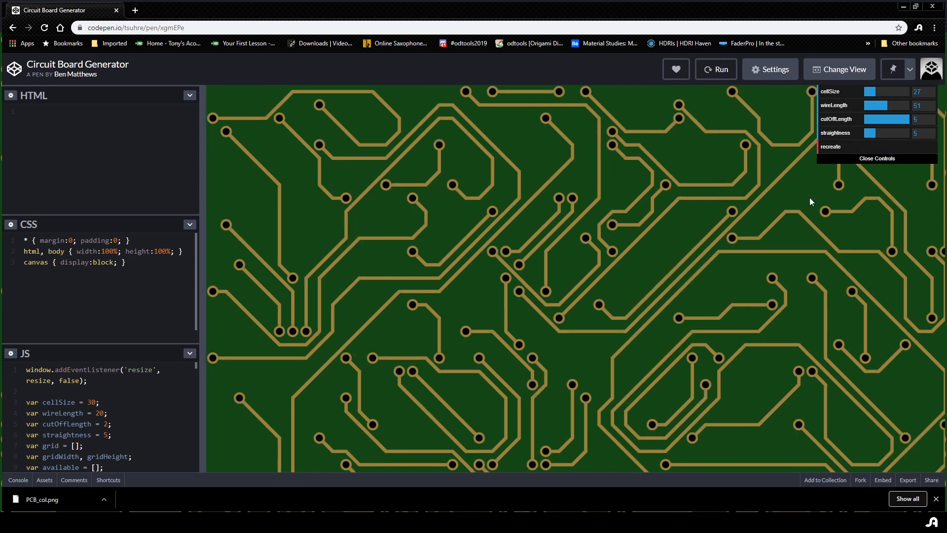
left_click_drag(893, 133, 913, 133)
left_click(876, 150)
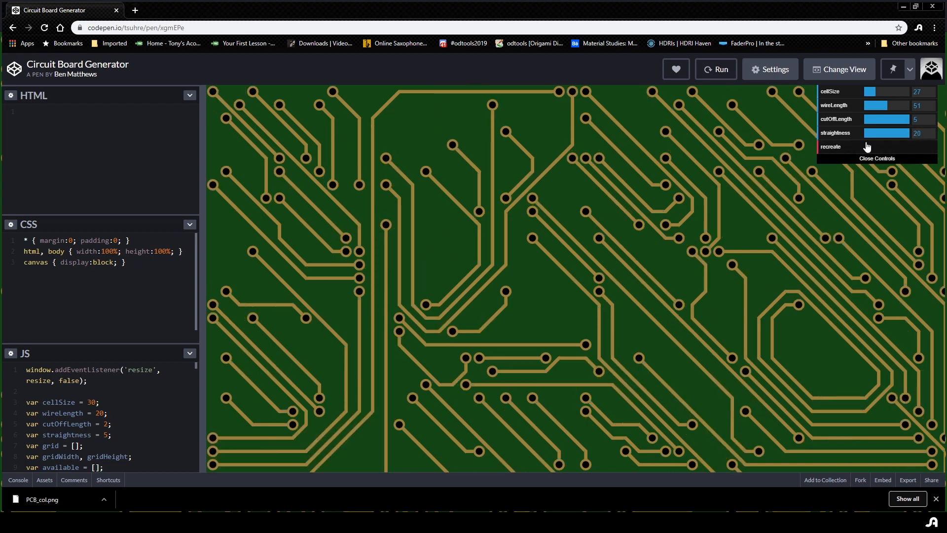
left_click(867, 147)
left_click(867, 147)
left_click(866, 148)
left_click(868, 149)
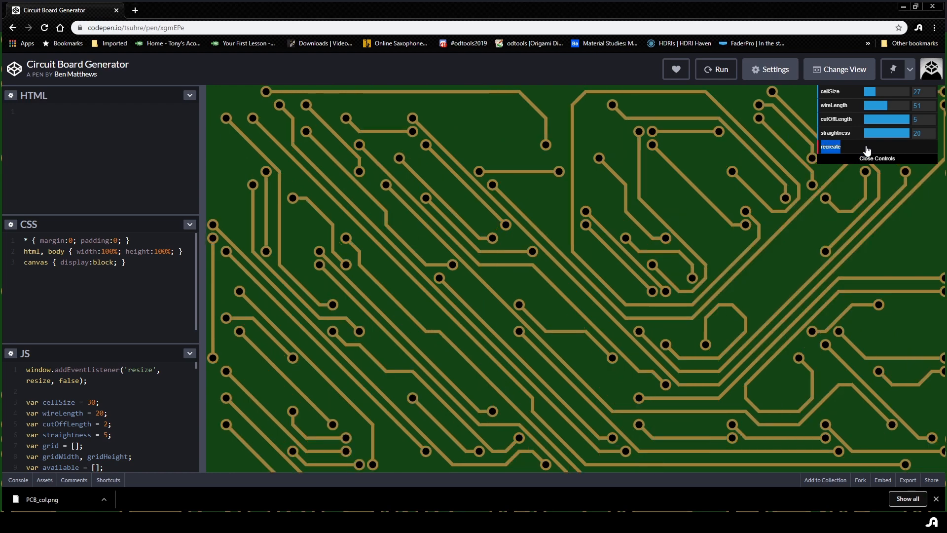
left_click(868, 149)
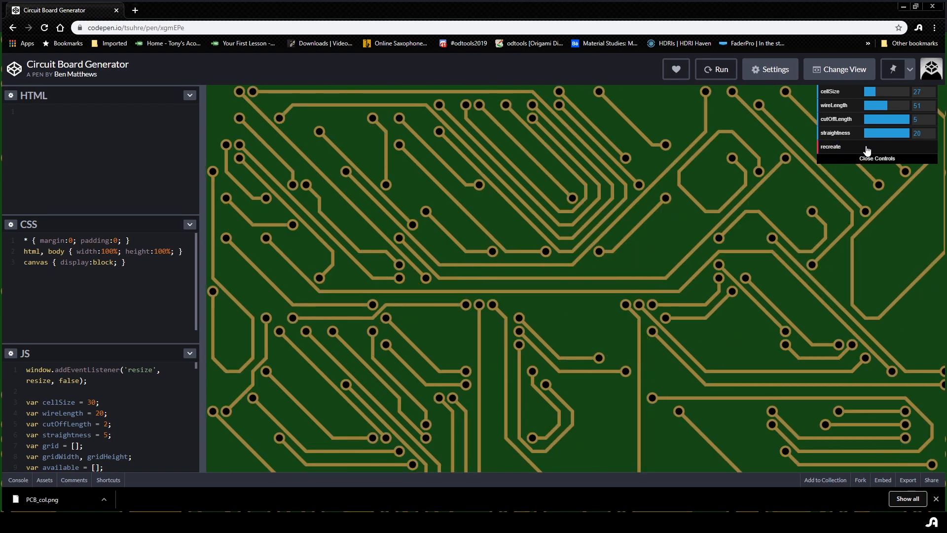
- Recreate the pattern with cellSize reduced to 21, and again with cellSize 19
left_click(874, 94)
left_click(871, 94)
left_click(874, 148)
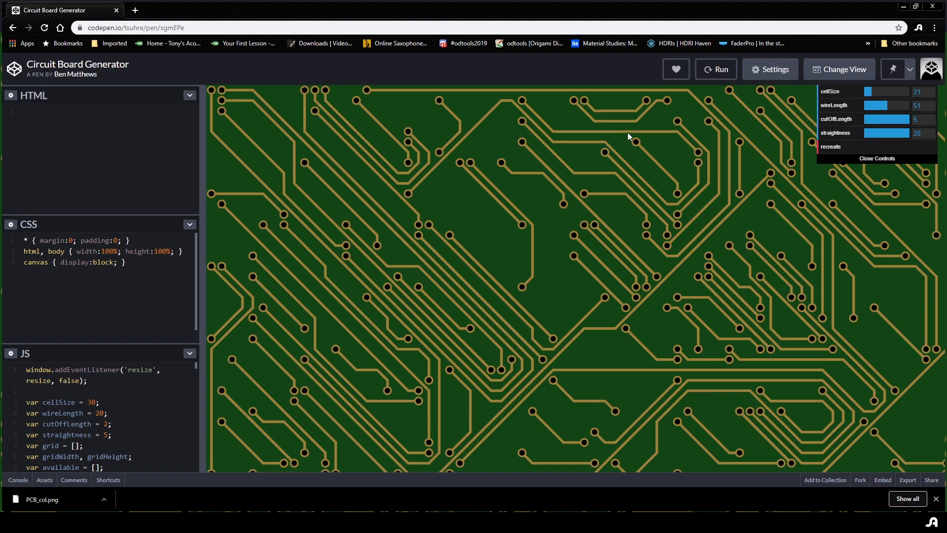
left_click(870, 92)
left_click(853, 150)
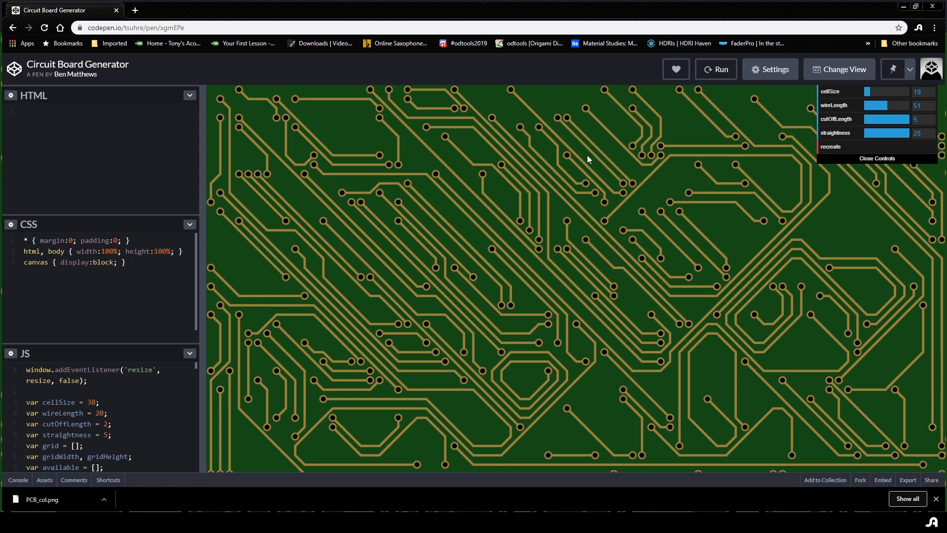
- Open the circuit board pen in Full Page View and show the browser full screen
left_click(837, 72)
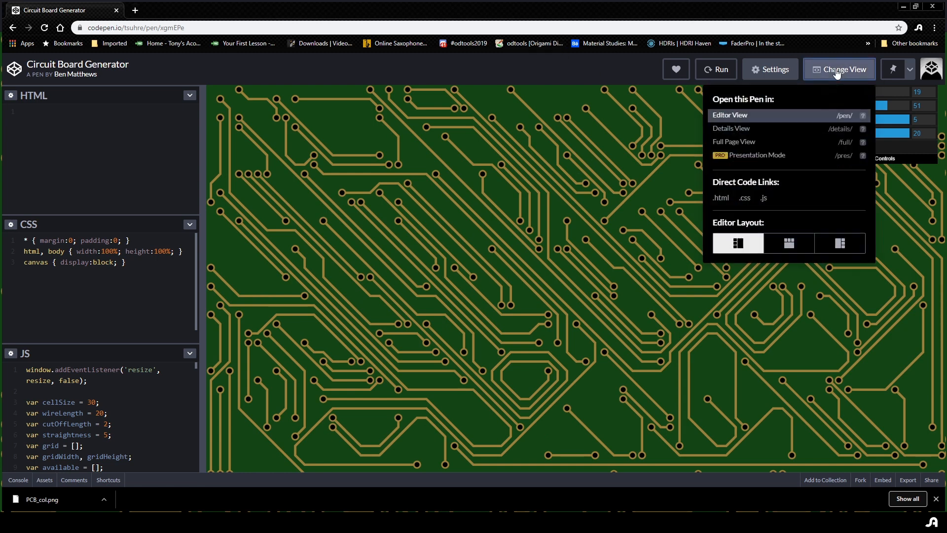
left_click(728, 145)
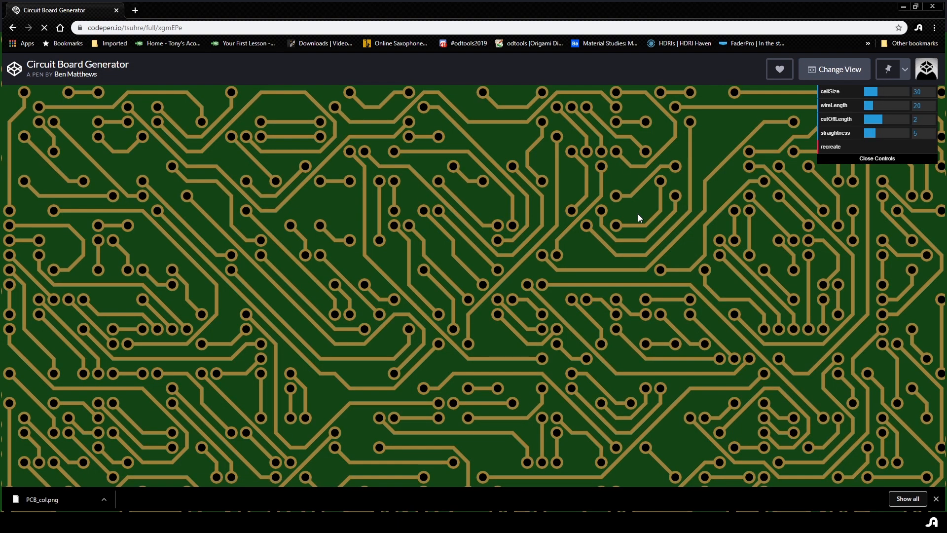
key("F11")
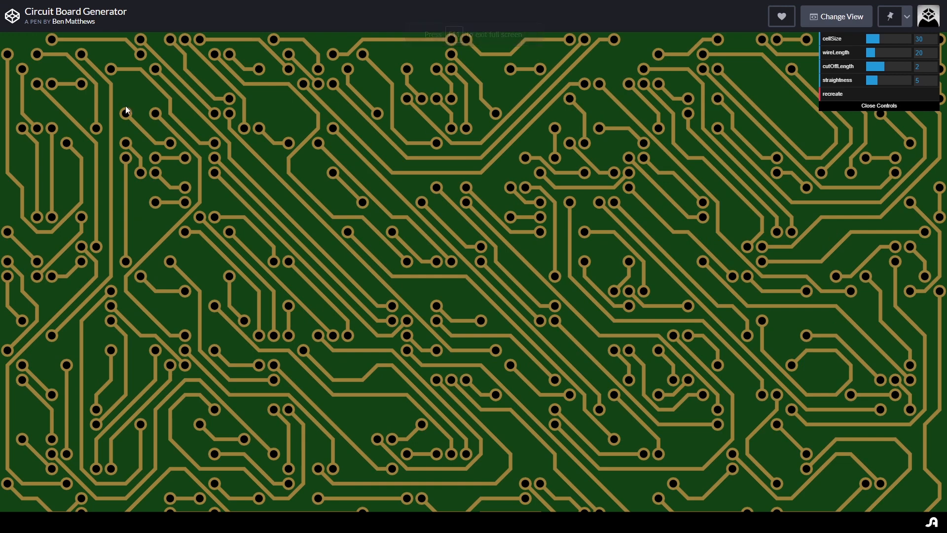
- Save the generated circuit board image as PCB_col.png in the PCB project folder, replacing the existing file
right_click(484, 178)
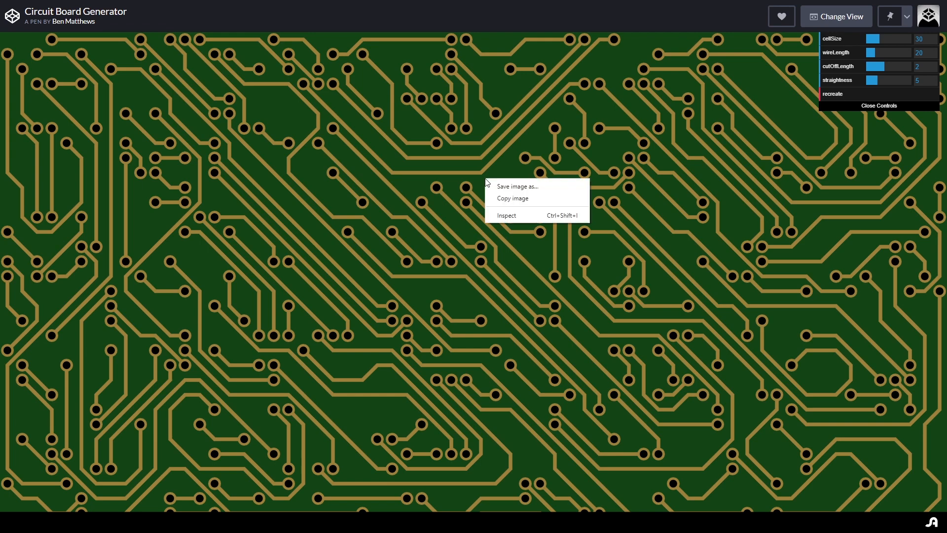
left_click(549, 188)
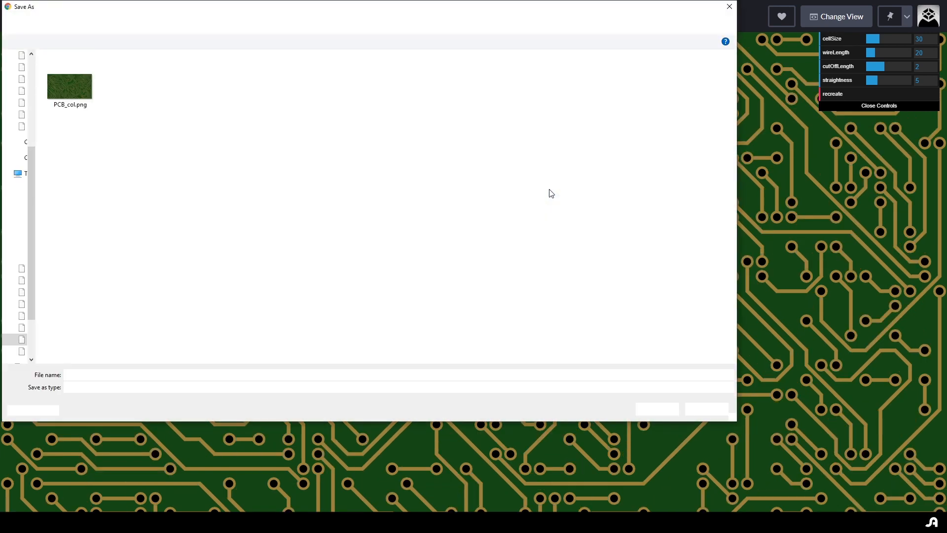
double_click(84, 97)
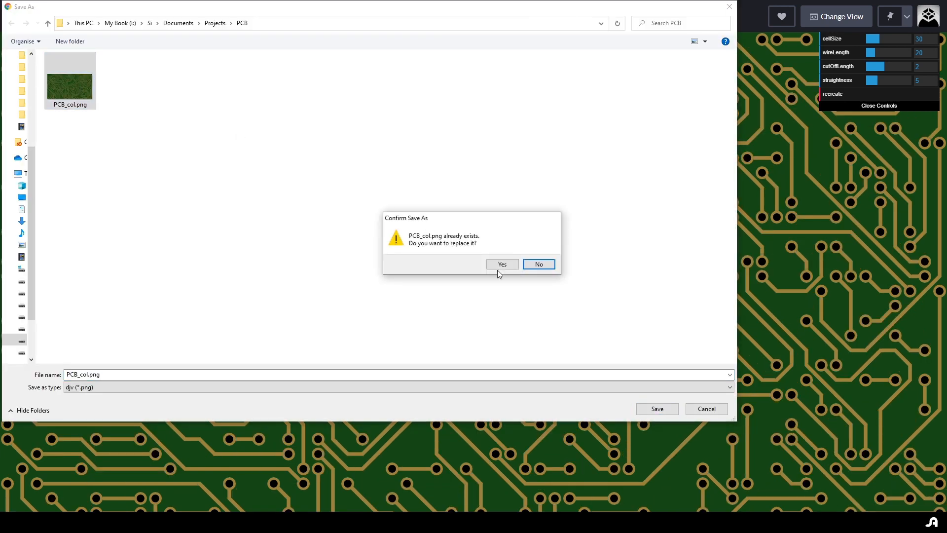
left_click(502, 264)
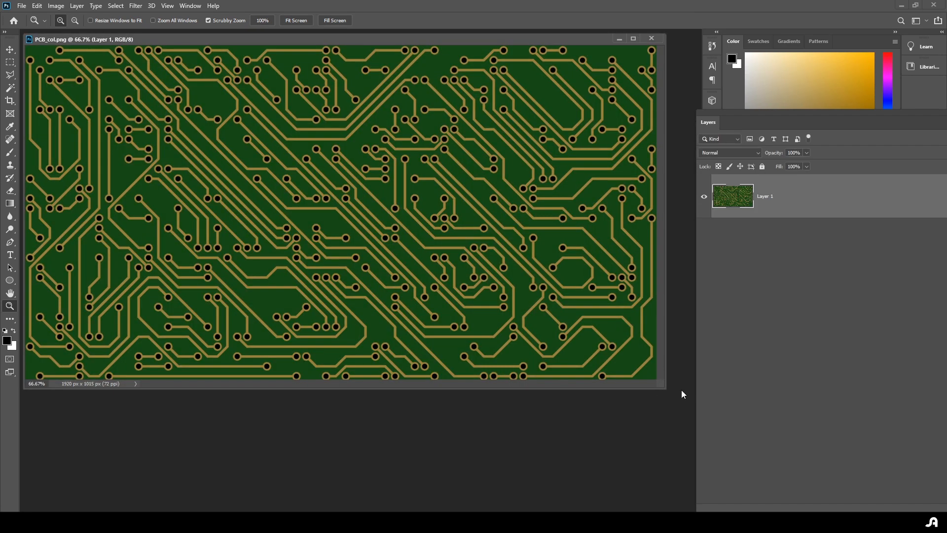
- In Photoshop, enlarge the canvas of PCB_col.png to 105 percent in width and height
left_click_drag(665, 390, 685, 459)
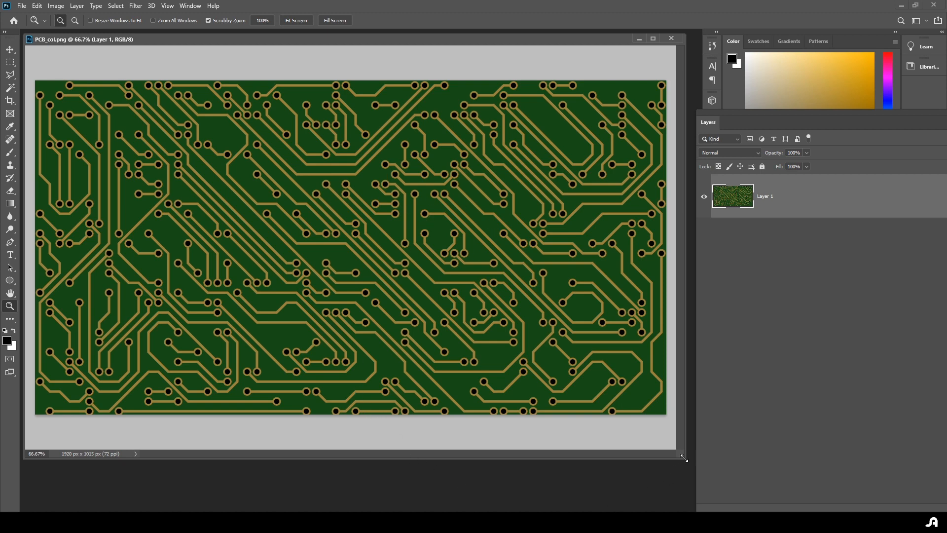
left_click_drag(685, 462, 696, 490)
left_click(54, 6)
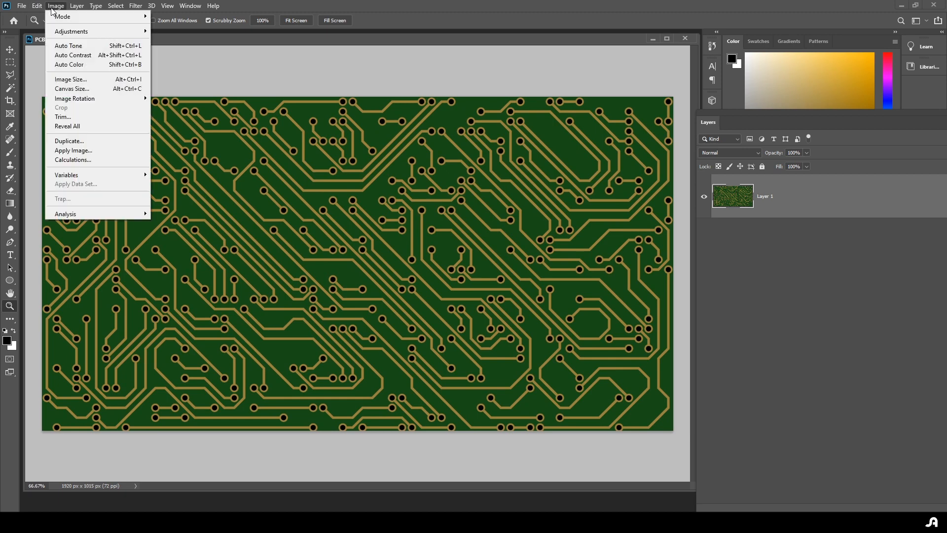
left_click(72, 89)
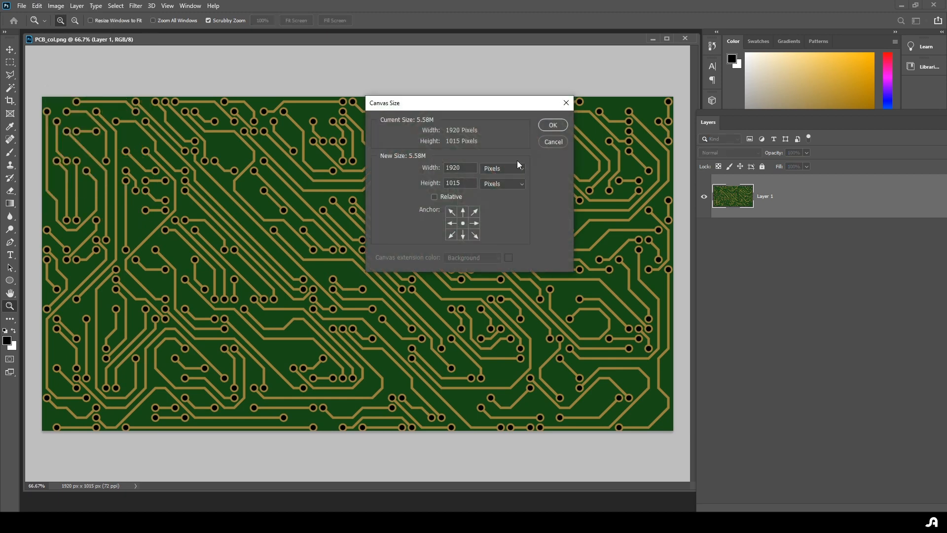
left_click(492, 169)
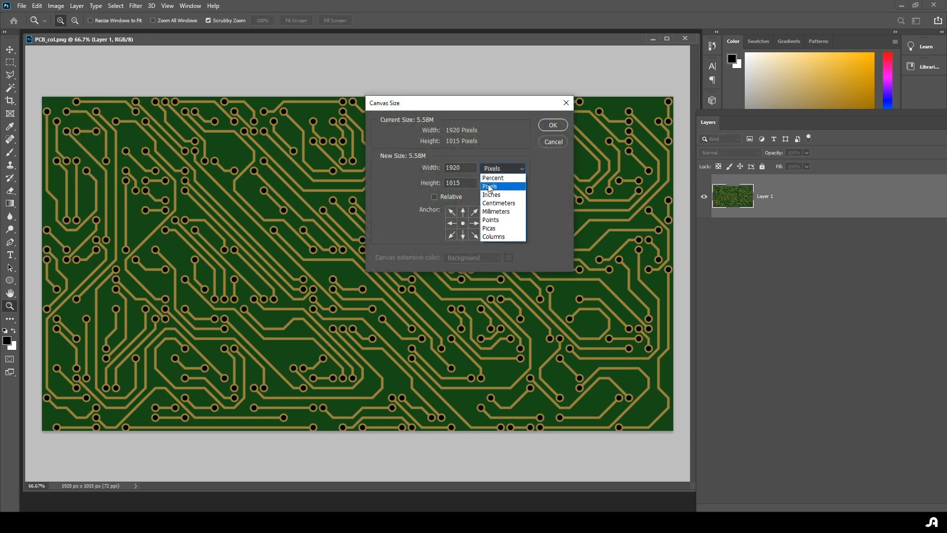
left_click(492, 178)
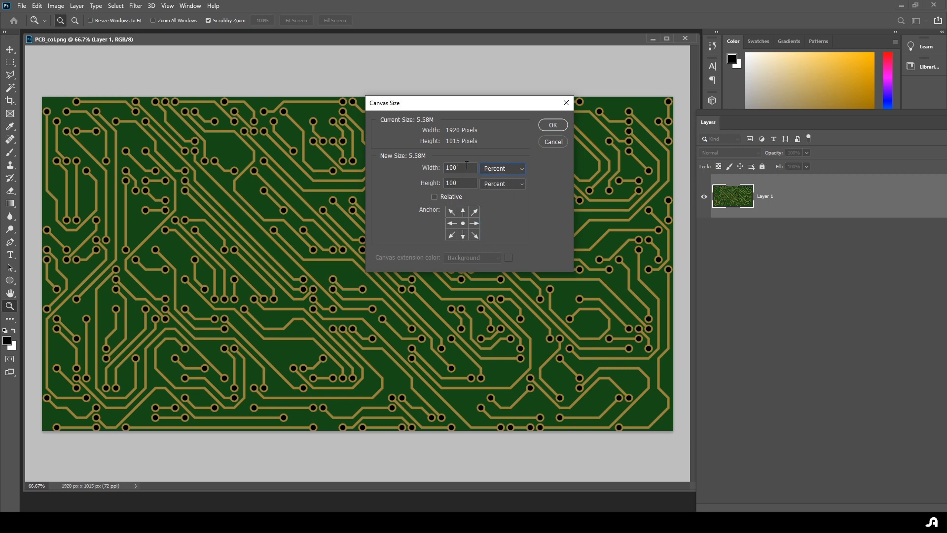
double_click(466, 167)
type("105")
key("Tab")
type("105")
key("Return")
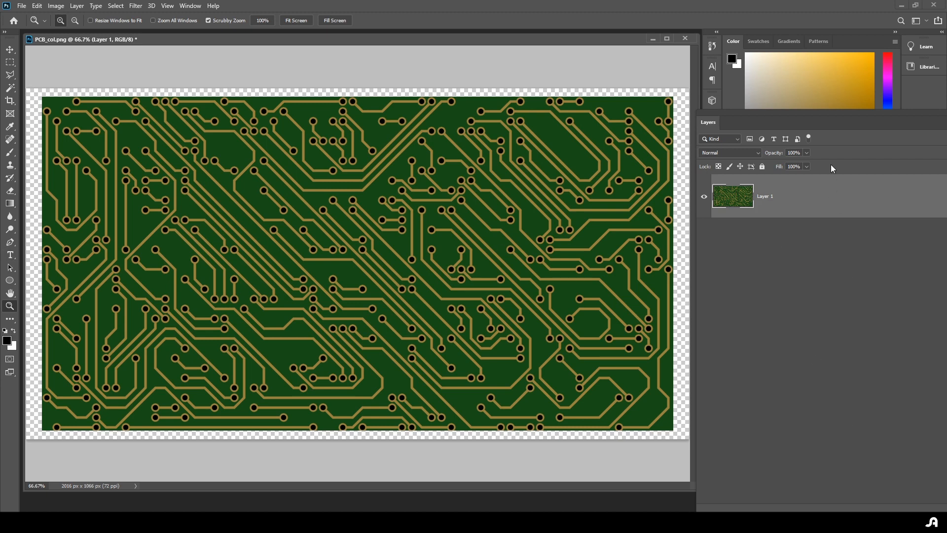
- Add a new layer and set the foreground color to the dark green sampled from the board
left_click_drag(839, 120, 757, 69)
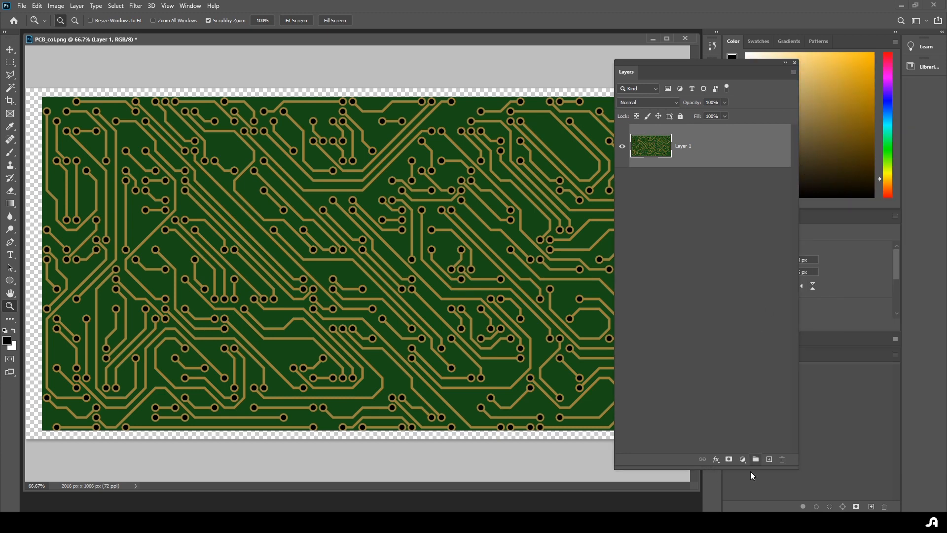
left_click(768, 459)
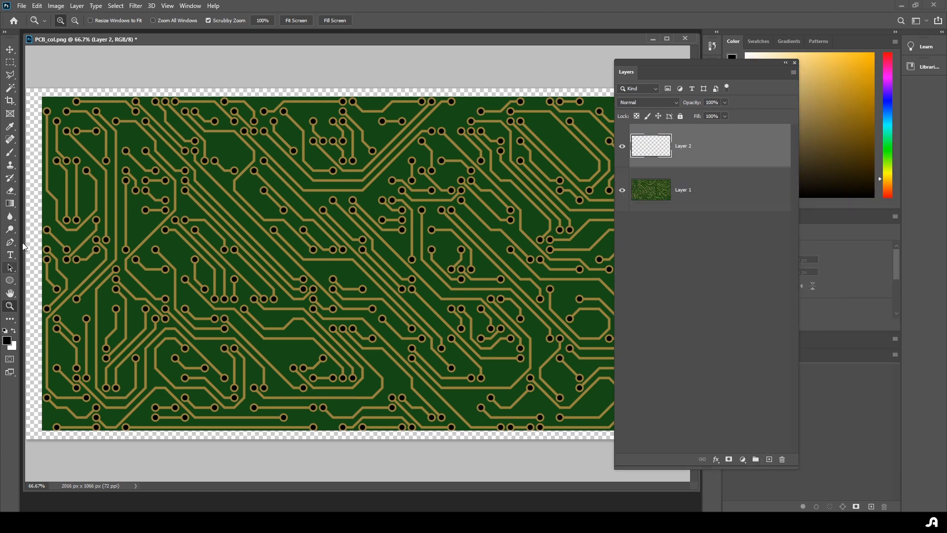
left_click(7, 340)
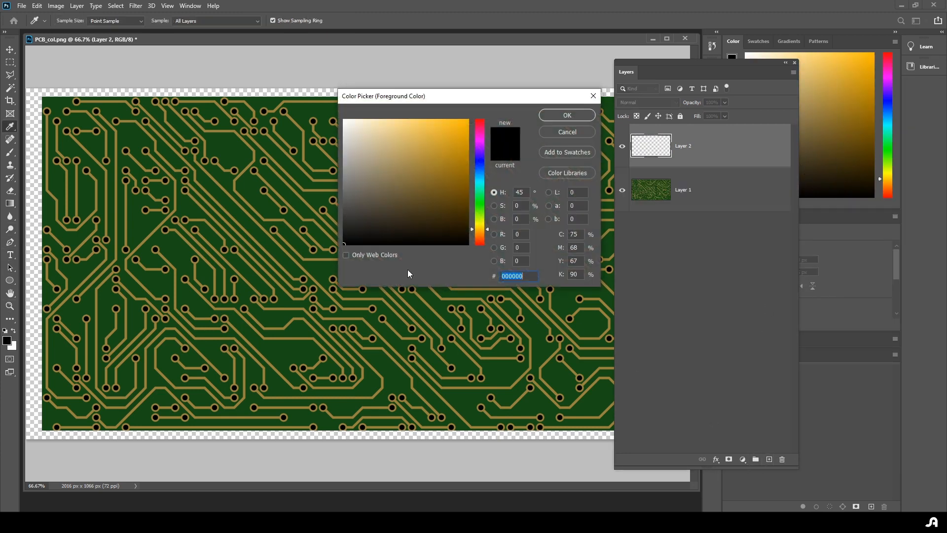
left_click(324, 263)
left_click(564, 117)
key("z")
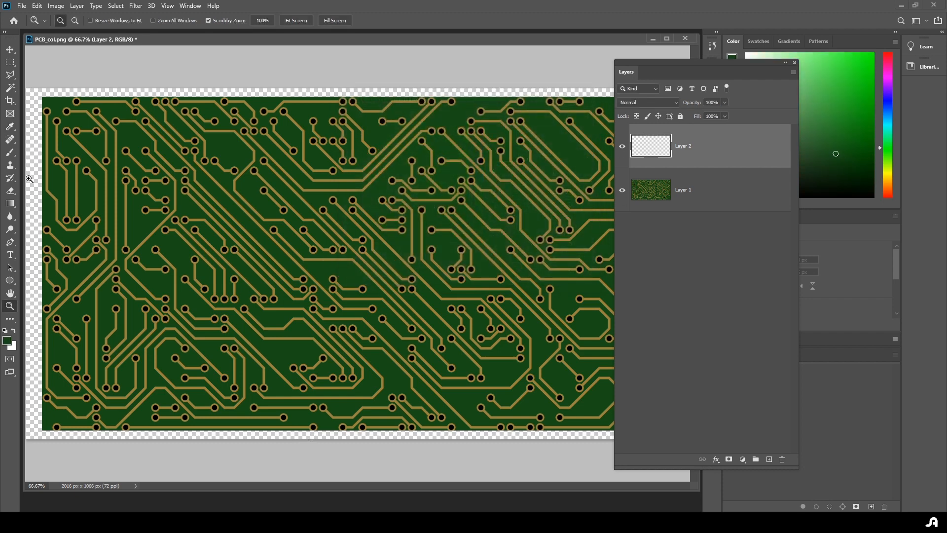
- Fill the new layer with the foreground color and place it beneath the circuit layer
key("i")
key("shift+F5")
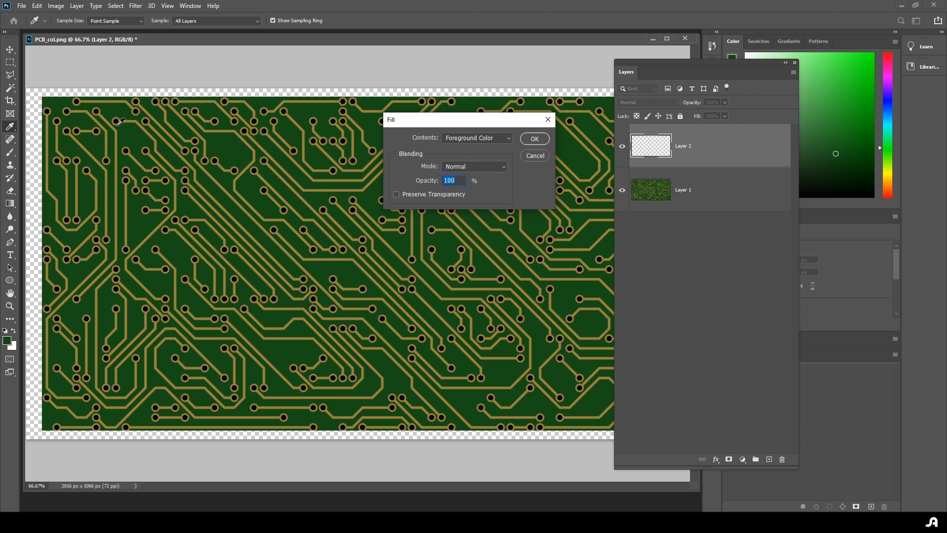
left_click(534, 139)
key("z")
left_click_drag(724, 139, 695, 210)
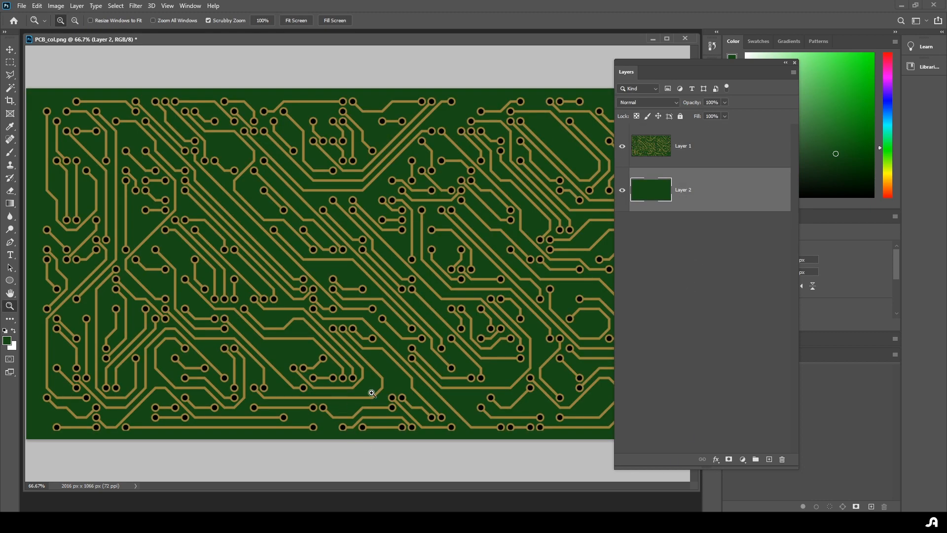
- Check the extended green border around the board and merge the circuit layer with the green background layer
left_click(363, 426)
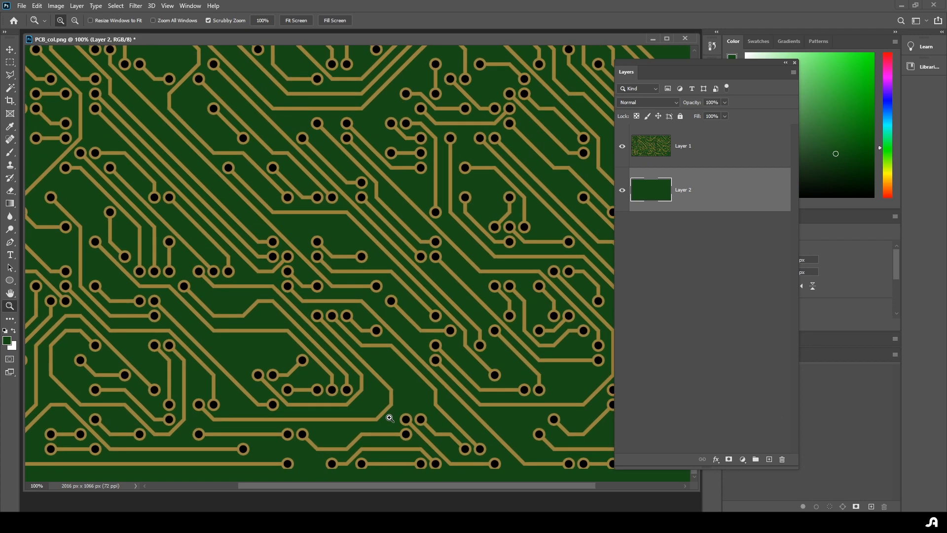
left_click(390, 417, "alt")
left_click(384, 401, "alt")
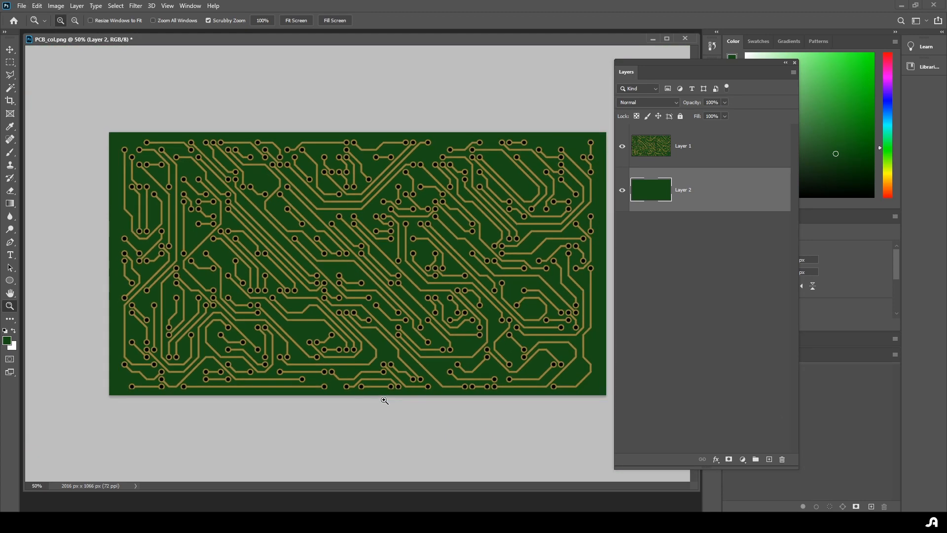
left_click(400, 359)
left_click(745, 226)
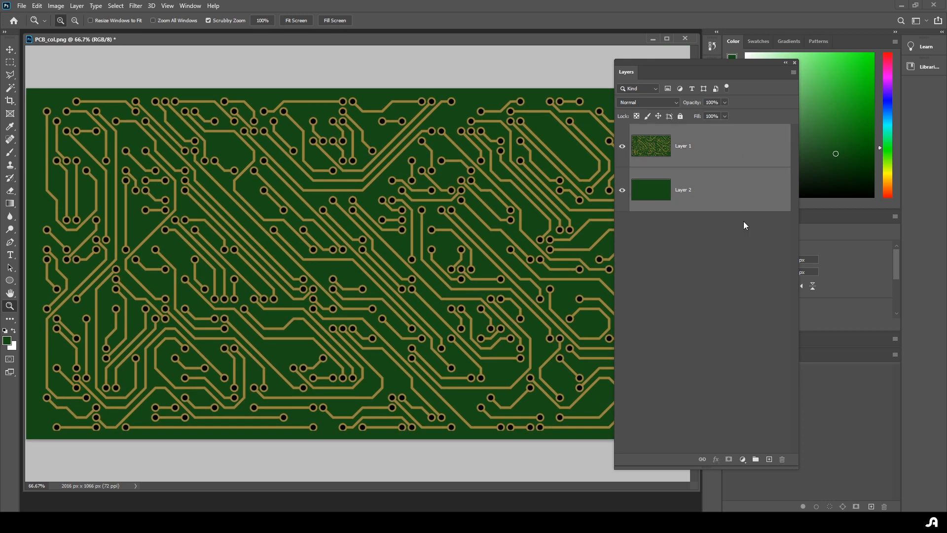
key("ctrl+e")
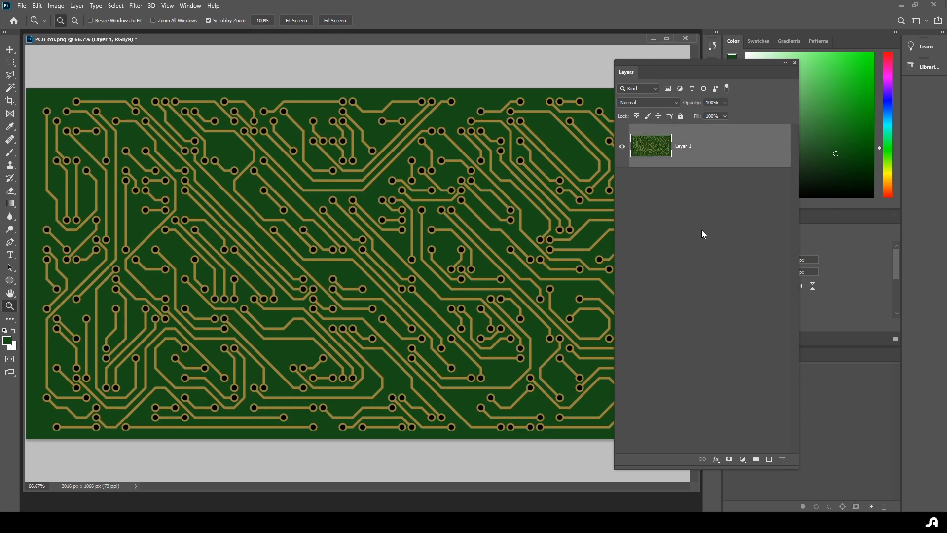
- Set the foreground color to black, 000000, for repairing the cut-off pads along the board's lower edge
left_click_drag(706, 69, 840, 94)
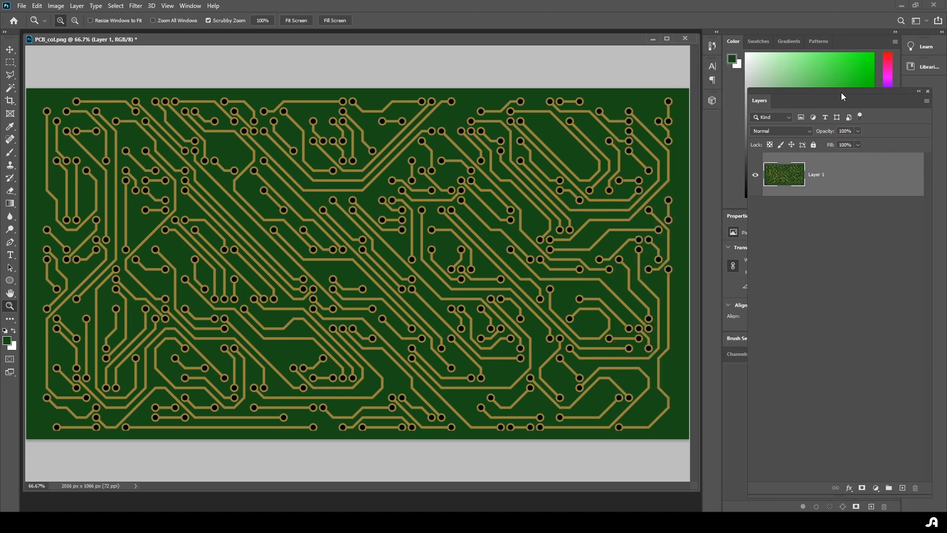
left_click(539, 426)
left_click(540, 425)
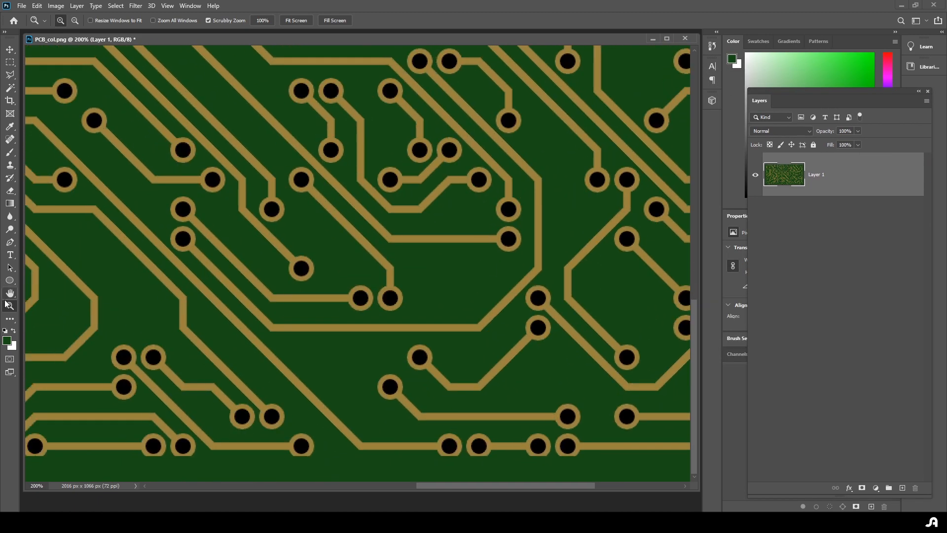
left_click(7, 341)
left_click_drag(418, 194, 341, 262)
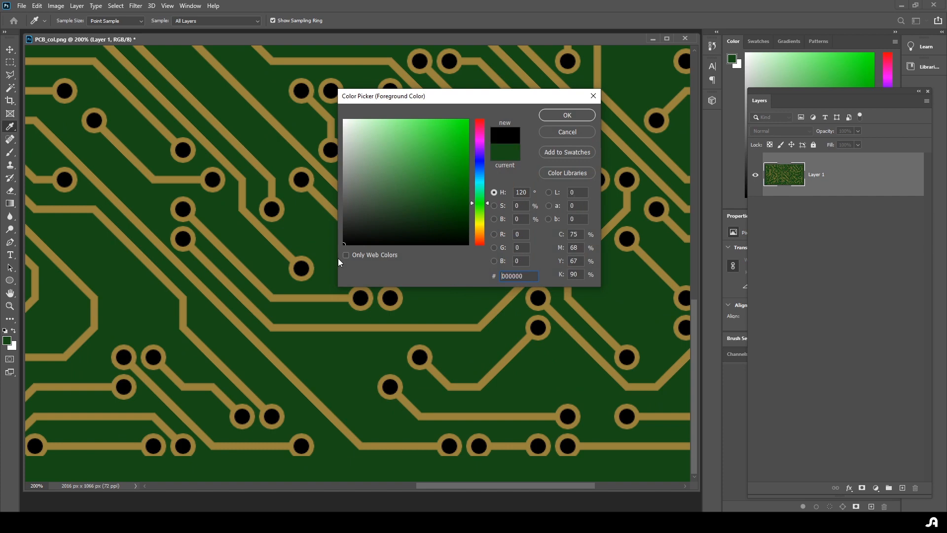
left_click(567, 115)
- Draw a black circle about 15 px in diameter over the hole of an intact pad with the Ellipse tool
left_click(10, 279)
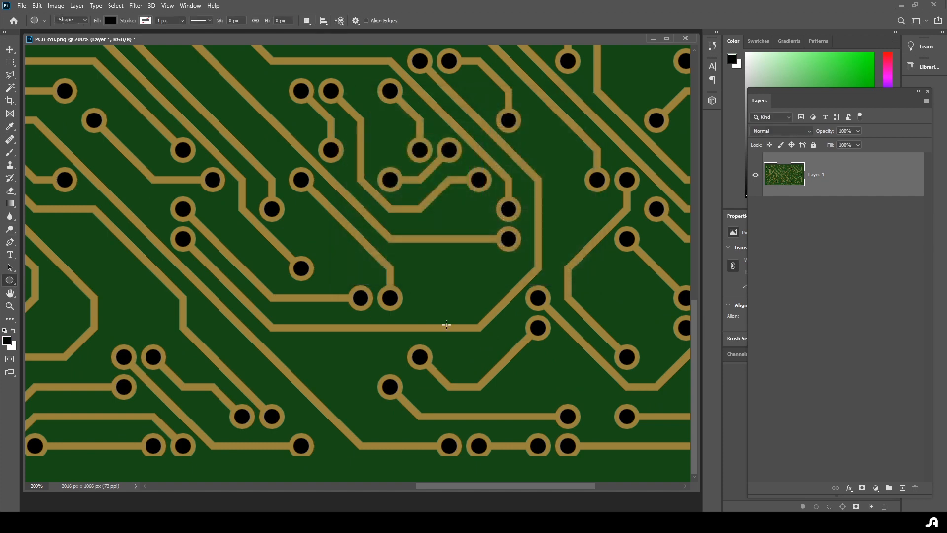
left_click_drag(353, 291, 368, 305)
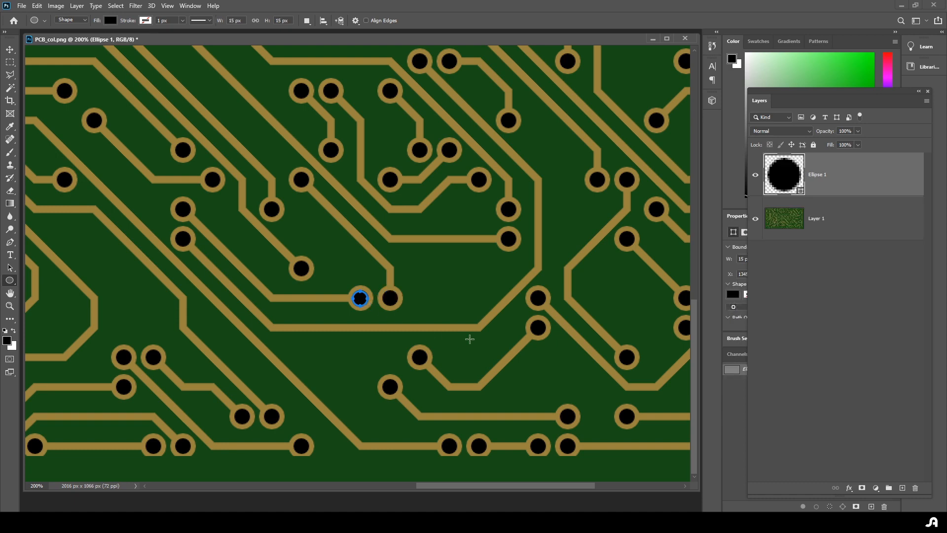
key("v")
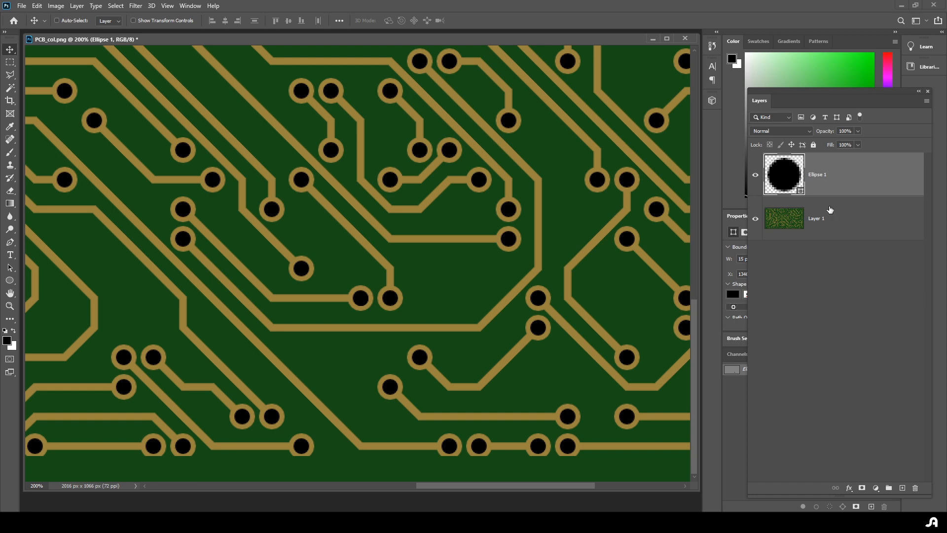
- Give the circle layer a 6 px outside stroke in the pads' gold color, 99823d
double_click(864, 175)
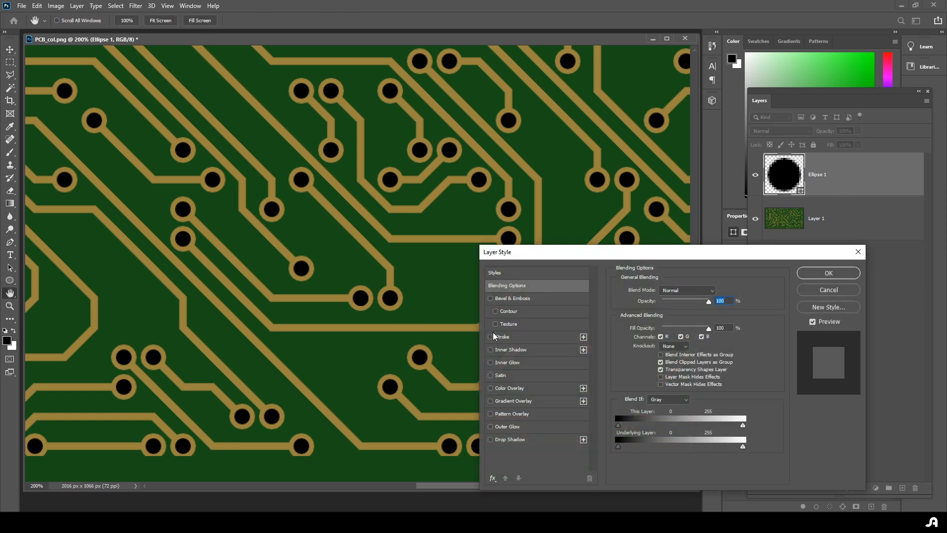
left_click(491, 337)
left_click(513, 337)
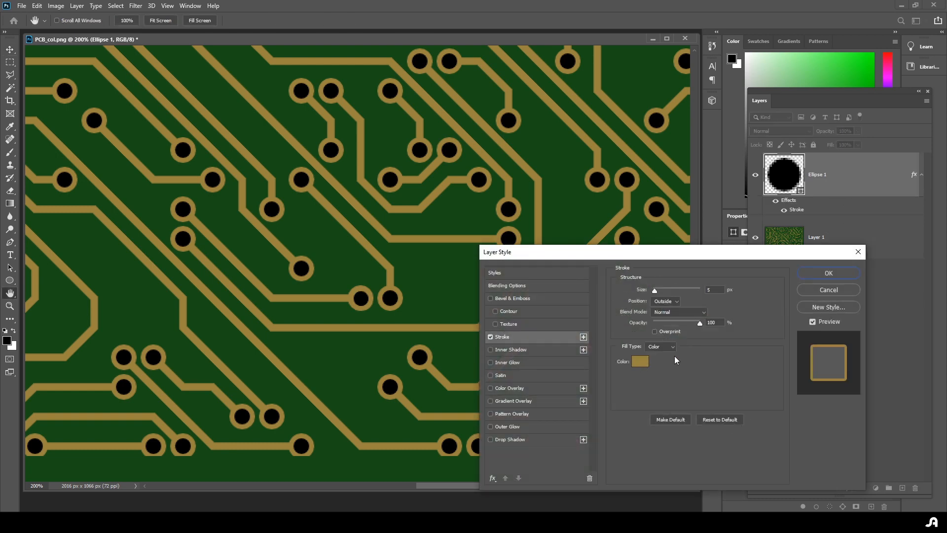
left_click(639, 363)
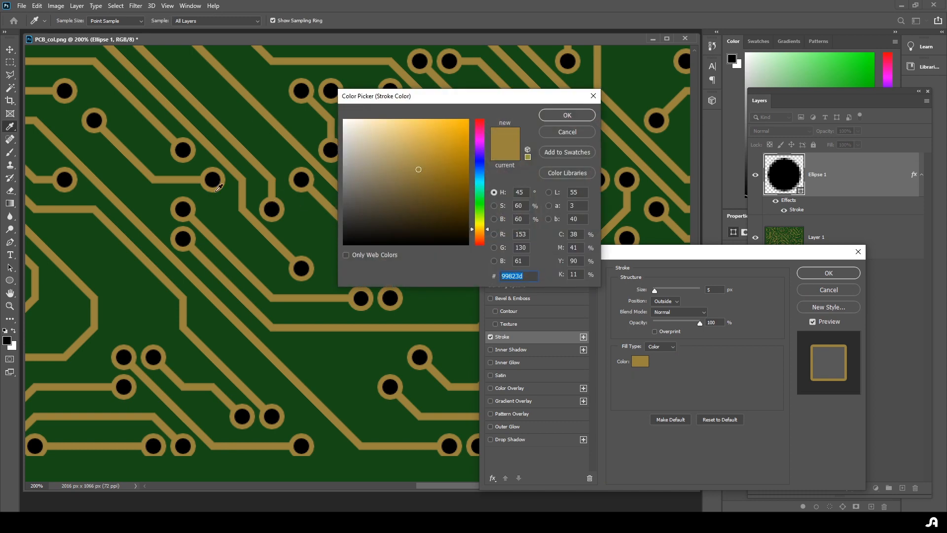
left_click(568, 115)
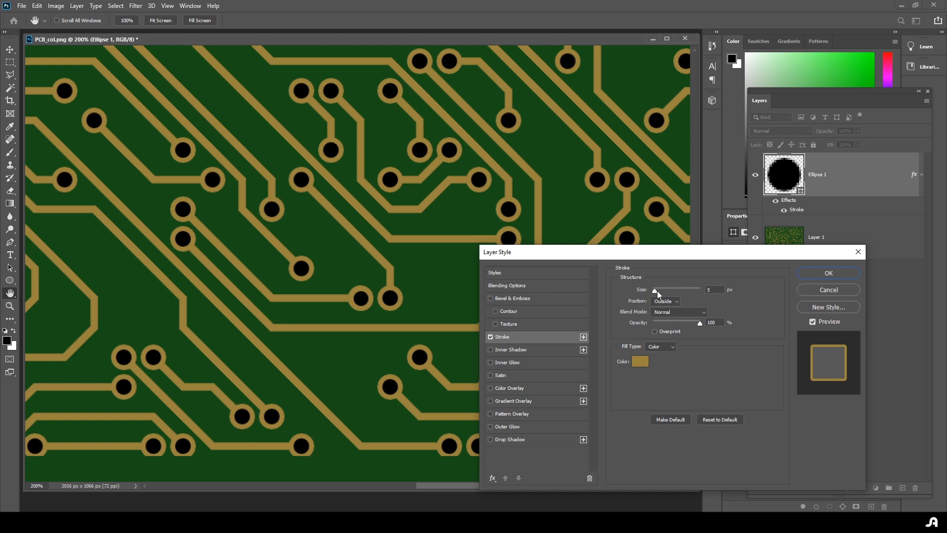
left_click_drag(657, 291, 659, 291)
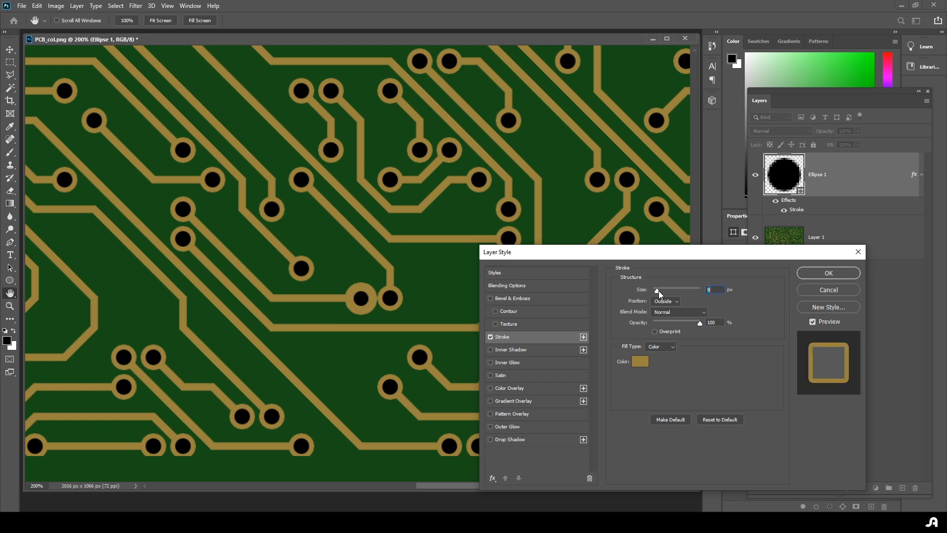
type("5")
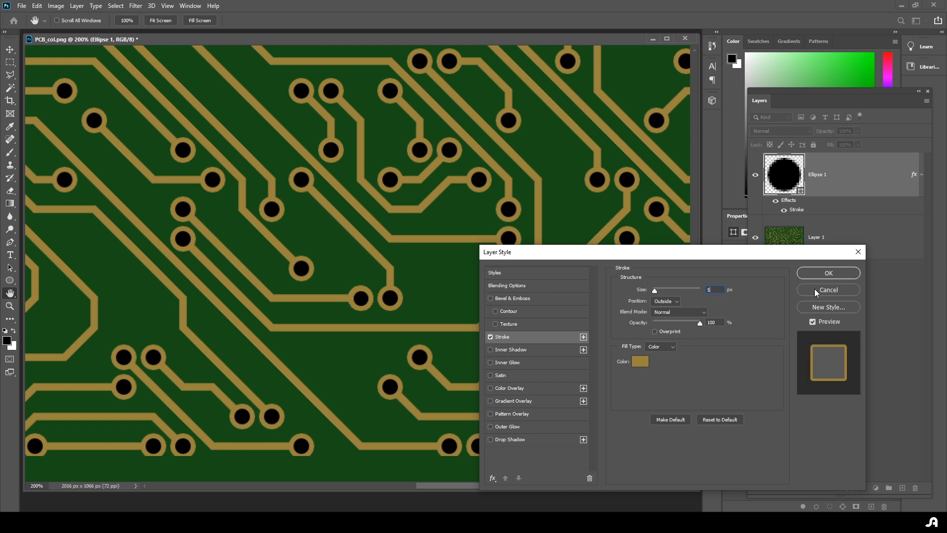
left_click(849, 272)
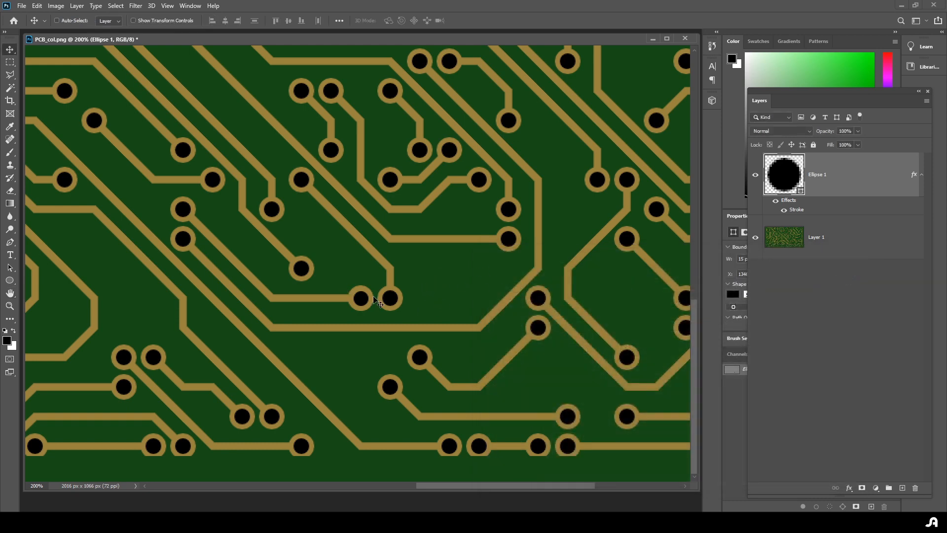
- Move the ringed circle onto a cut-off pad at the board's lower edge and nudge it into exact alignment
left_click_drag(361, 298, 298, 446)
key("Up")
key("Left")
key("Right")
- Duplicate the ringed circle layer and nudge the copy horizontally left along the trace row onto another cut-off pad
key("ctrl+j")
key("Left")
key("Left")
key("Left")
key("Left")
key("Left")
key("Left")
key("Left")
key("Left")
key("Left")
key("Left")
key("Left")
key("Left")
key("Left")
key("Left")
key("Left")
key("Left")
key("Left")
key("Left")
key("Left")
key("Left")
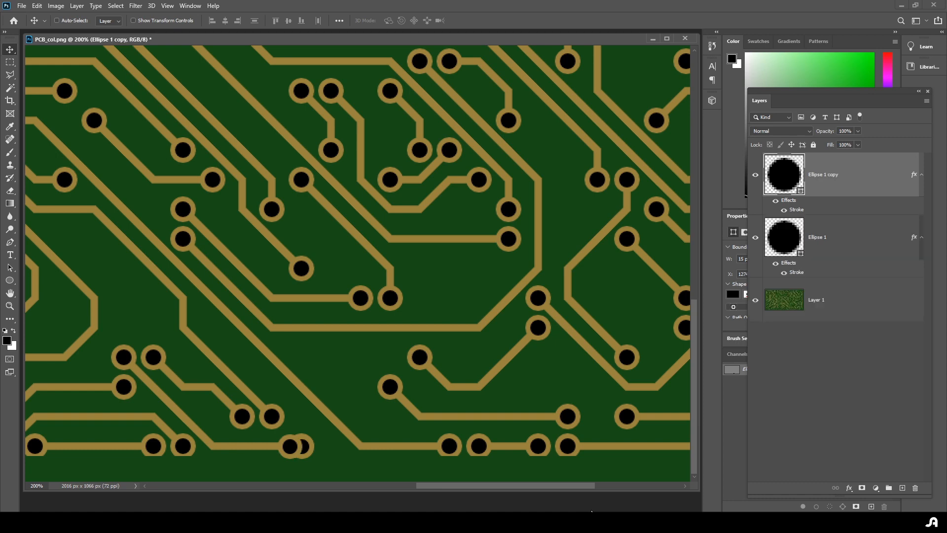
key("Left")
key("Left")
key("Left")
key("Left")
key("Left")
key("Left")
key("Left")
key("Left")
key("Left")
key("Left")
key("Left")
key("Left")
key("Left")
key("Left")
key("Left")
key("Left")
key("Left")
key("Left")
key("Left")
key("Left")
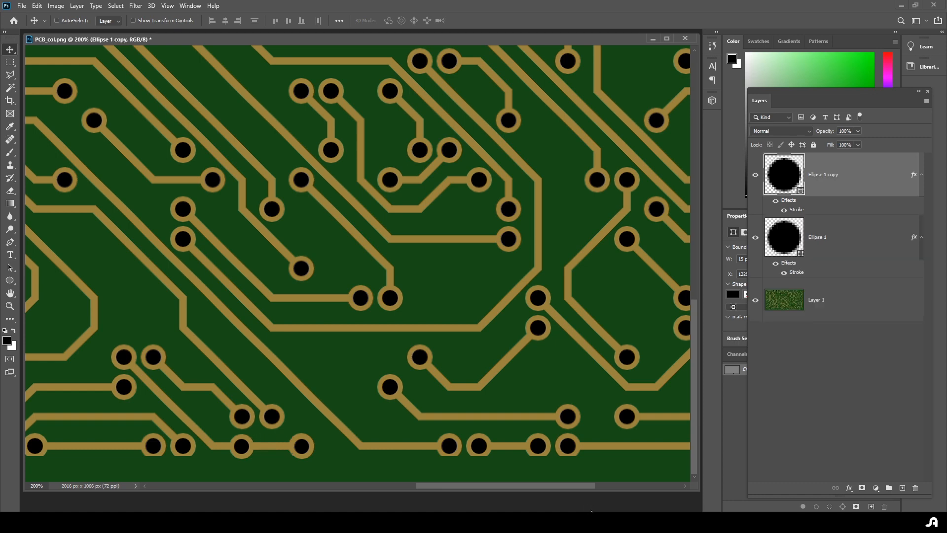
key("Left")
key("Left")
key("Left")
key("Left")
key("Left")
key("Left")
key("Left")
key("Left")
key("Left")
key("Left")
key("Left")
key("Left")
key("Left")
key("Left")
key("Left")
key("Left")
key("Left")
key("Left")
key("Left")
key("Left")
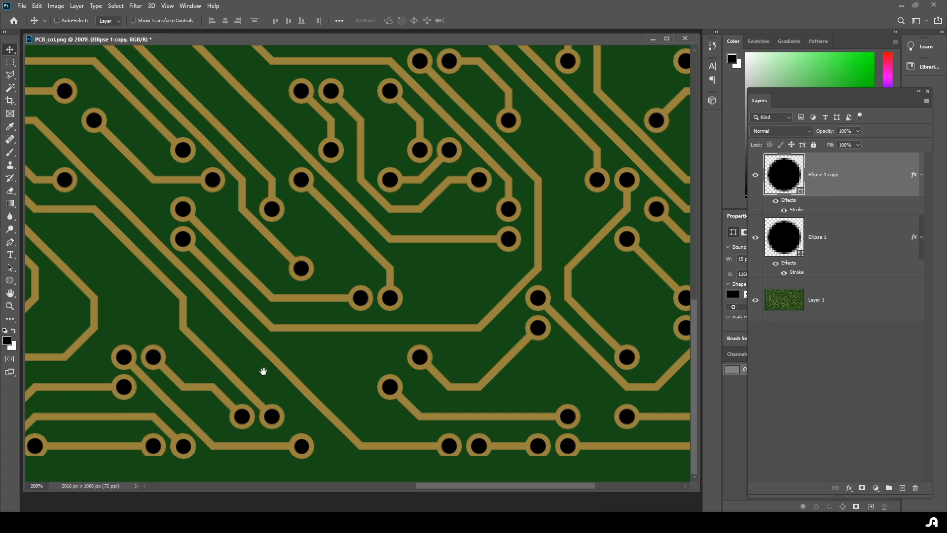
- Place further copies of the ringed circle over the remaining cut-off pads along the lower edge
left_click_drag(262, 372, 522, 250)
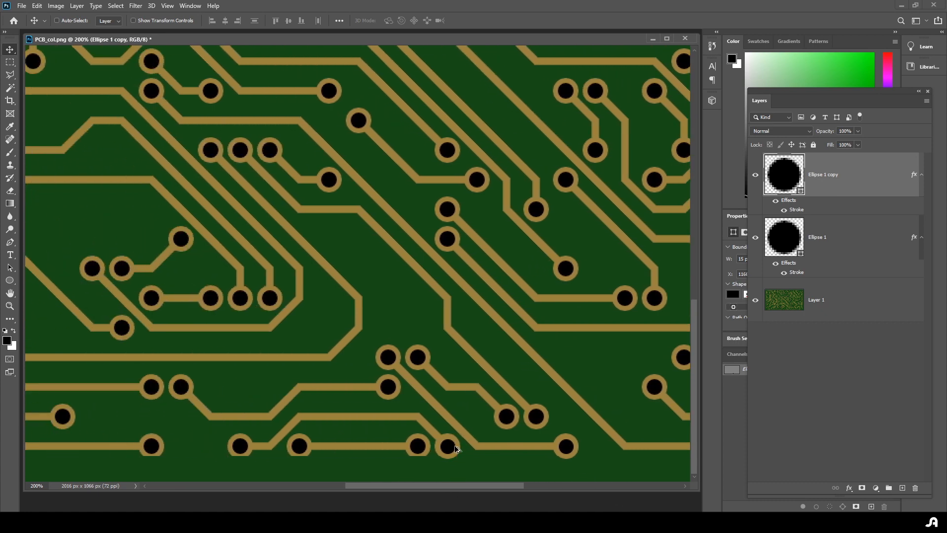
left_click_drag(457, 449, 424, 449)
left_click_drag(424, 448, 306, 449, "alt")
left_click_drag(303, 449, 242, 449, "alt")
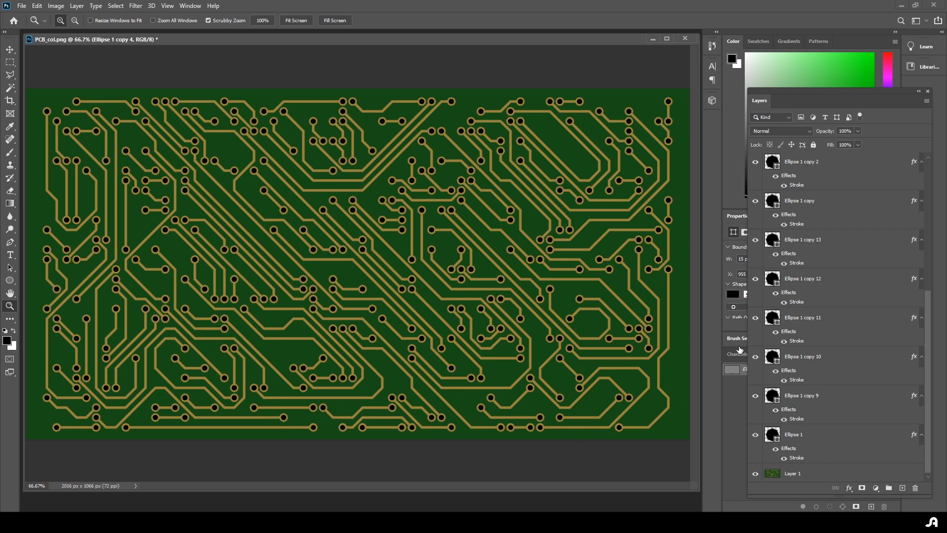
- Merge all the ellipse layers with the circuit board layer and save the file
scroll(834, 219, "up", 3)
left_click(847, 161)
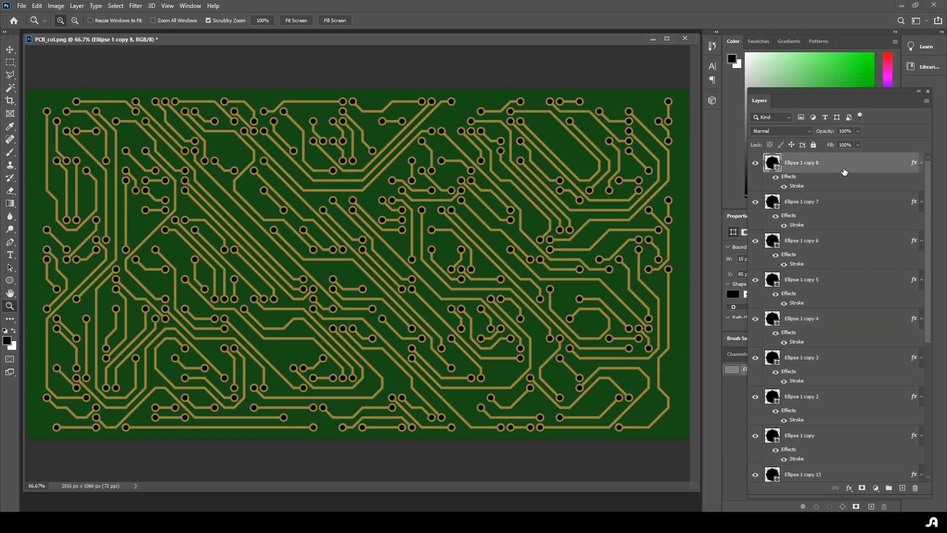
scroll(839, 208, "down", 3)
left_click(787, 473, "shift")
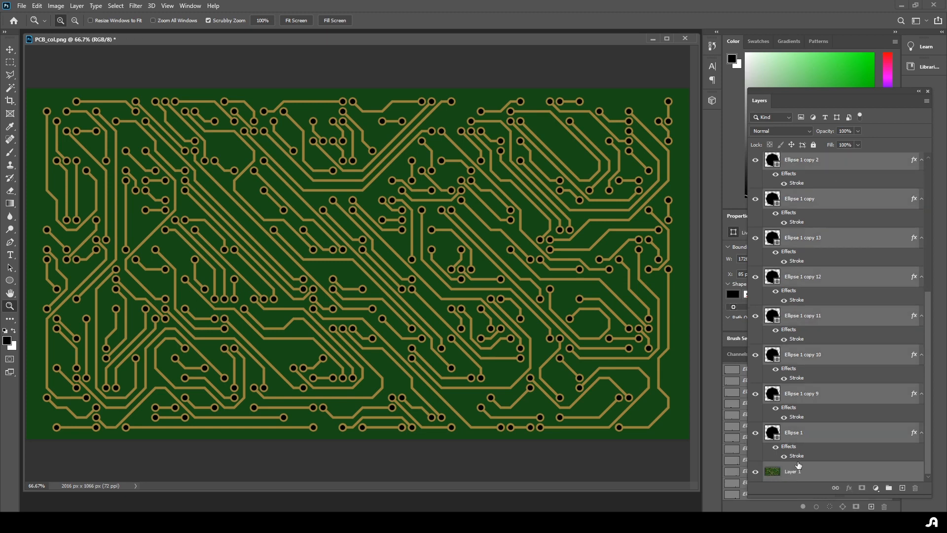
key("ctrl+e")
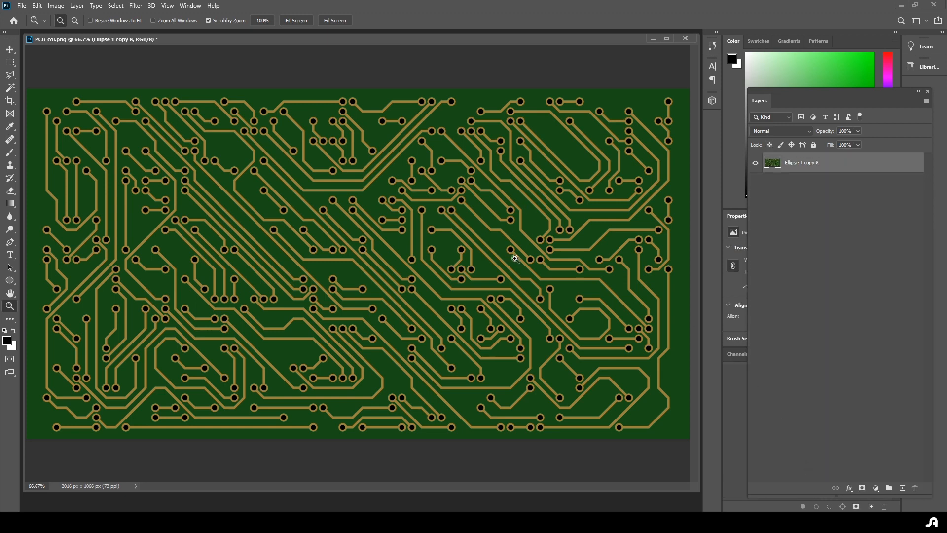
key("ctrl+s")
- Select all the black pad holes with Color Range by sampling the black of one hole
left_click(114, 6)
left_click(126, 105)
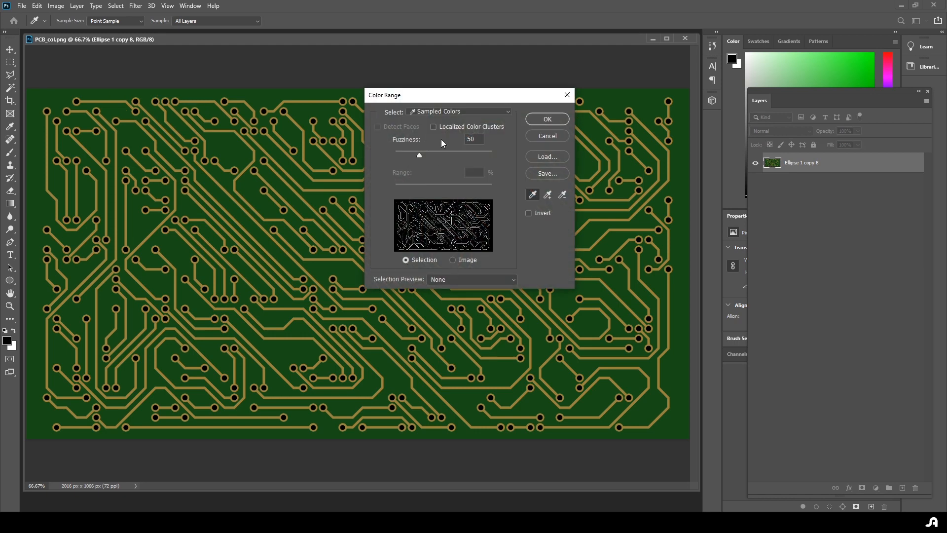
left_click(285, 209)
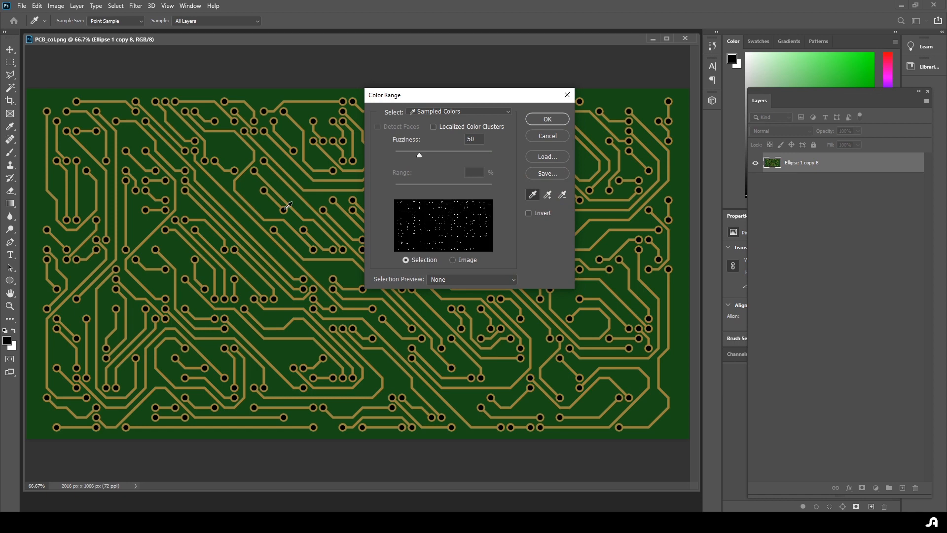
key("z")
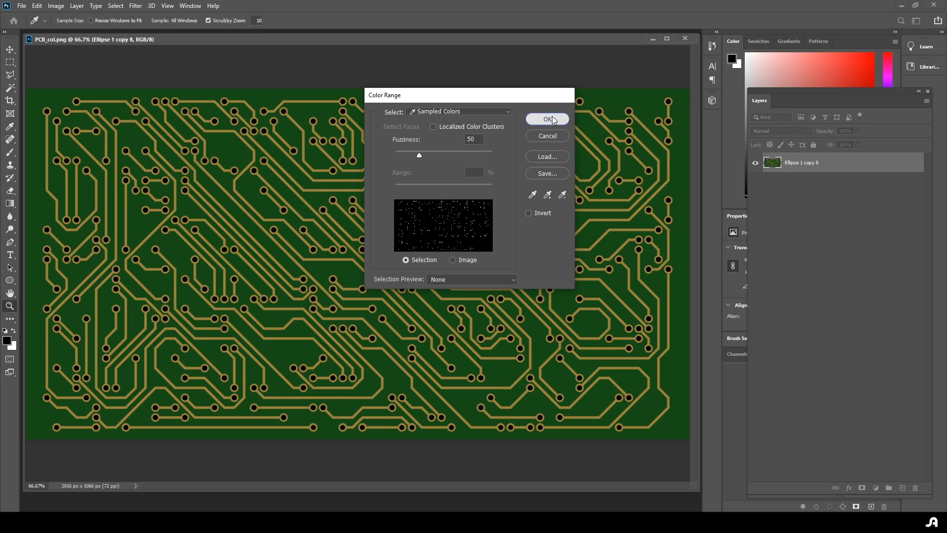
left_click(546, 118)
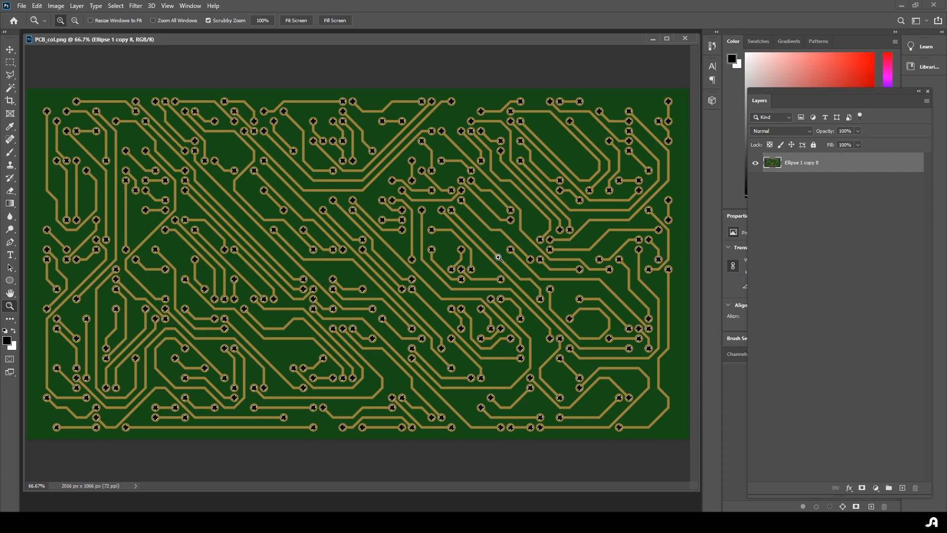
- Copy the selected pad holes to a new layer and hide the circuit board layer
left_click(476, 247)
left_click(476, 247)
left_click(447, 256)
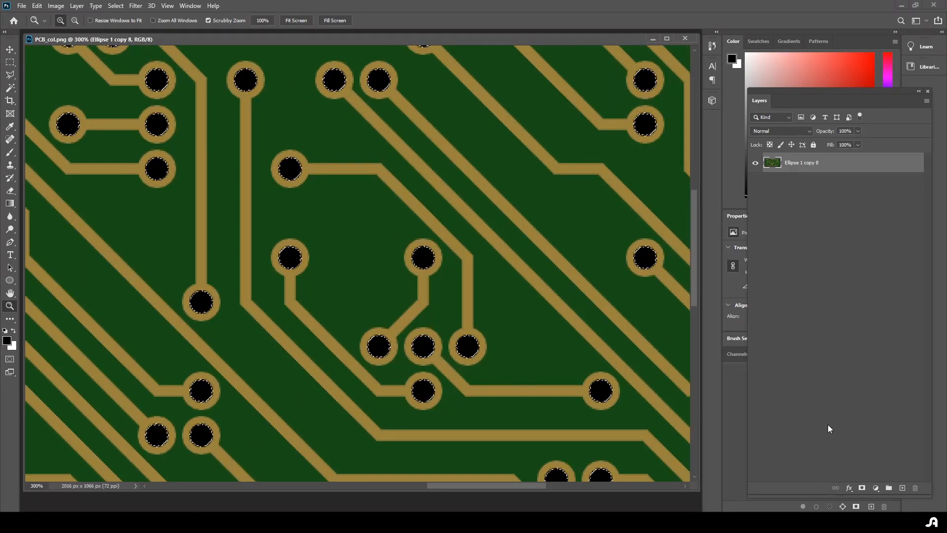
key("ctrl+j")
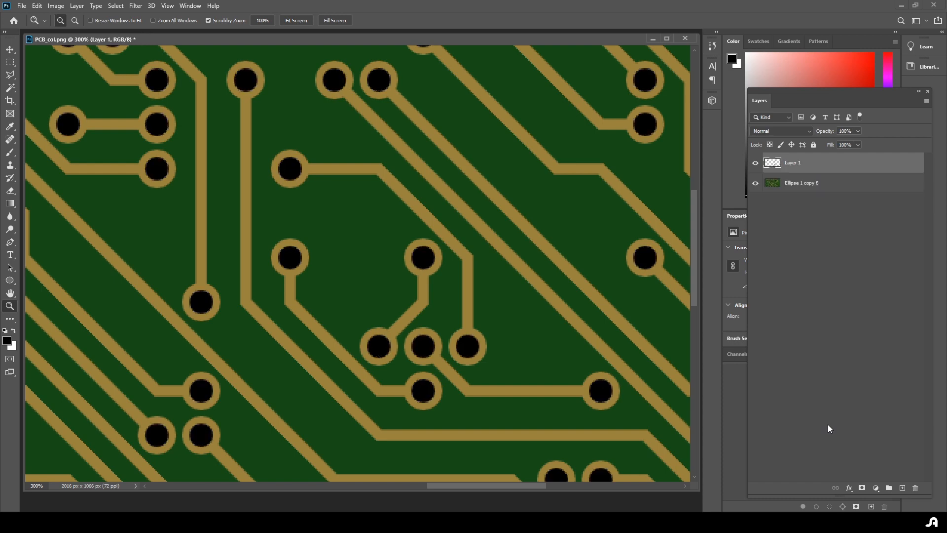
left_click(756, 183)
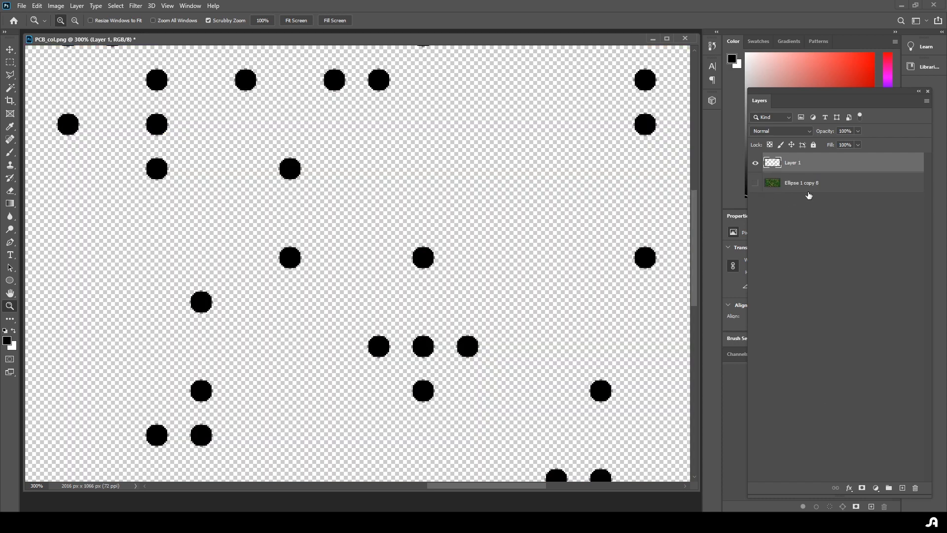
- Load the holes layer as a selection and make a work path from it with a 2.0 pixel tolerance
left_click(773, 163, "ctrl")
left_click(10, 62)
right_click(291, 168)
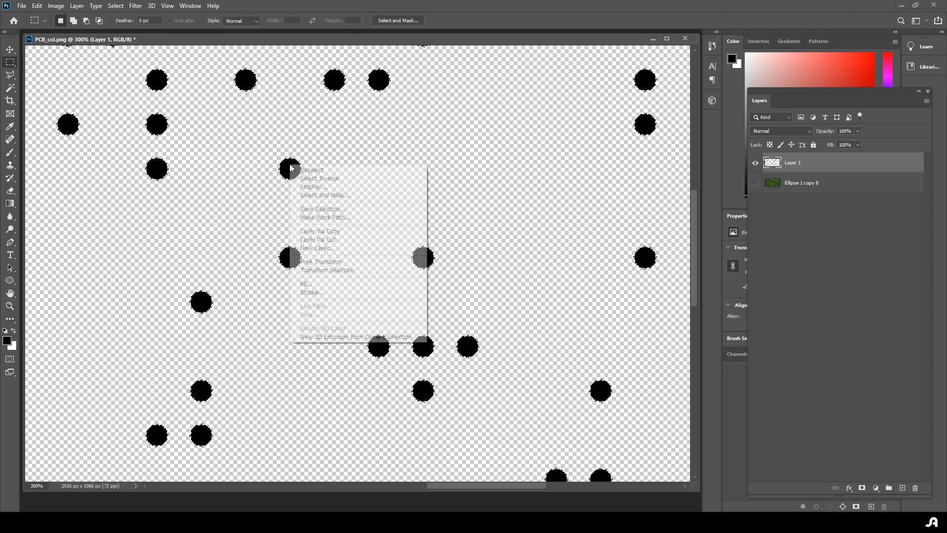
left_click(373, 217)
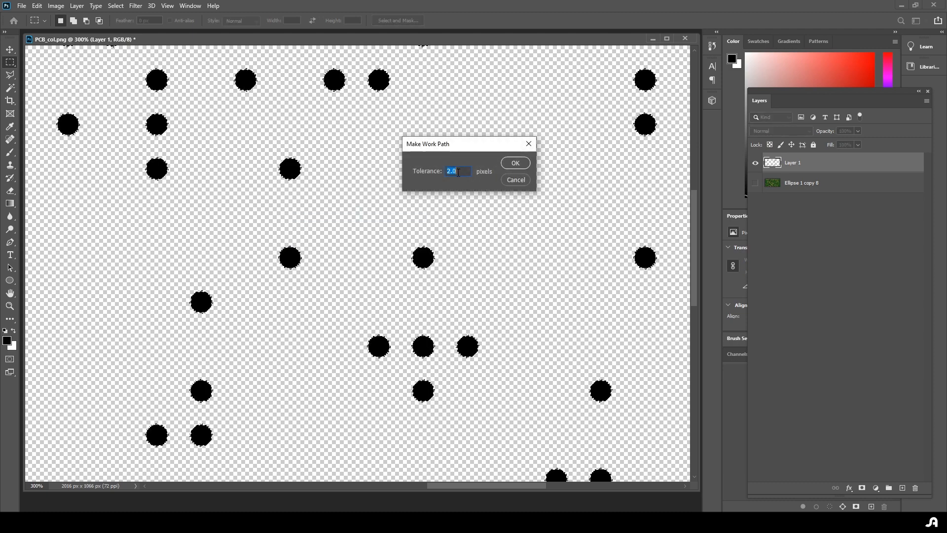
left_click(511, 163)
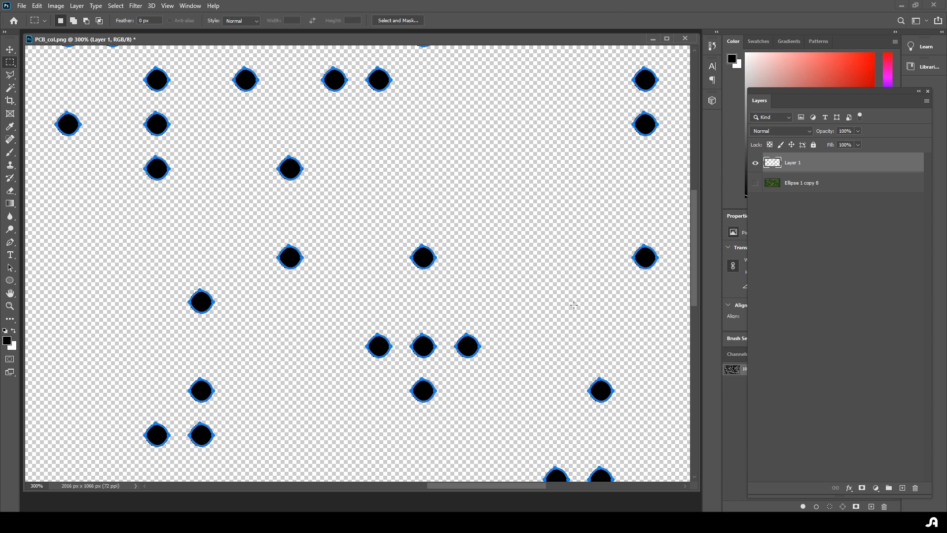
- Export the work path of the holes to Illustrator as PCB.ai in the PCB folder
key("z")
left_click(496, 299, "alt")
left_click(496, 299, "alt")
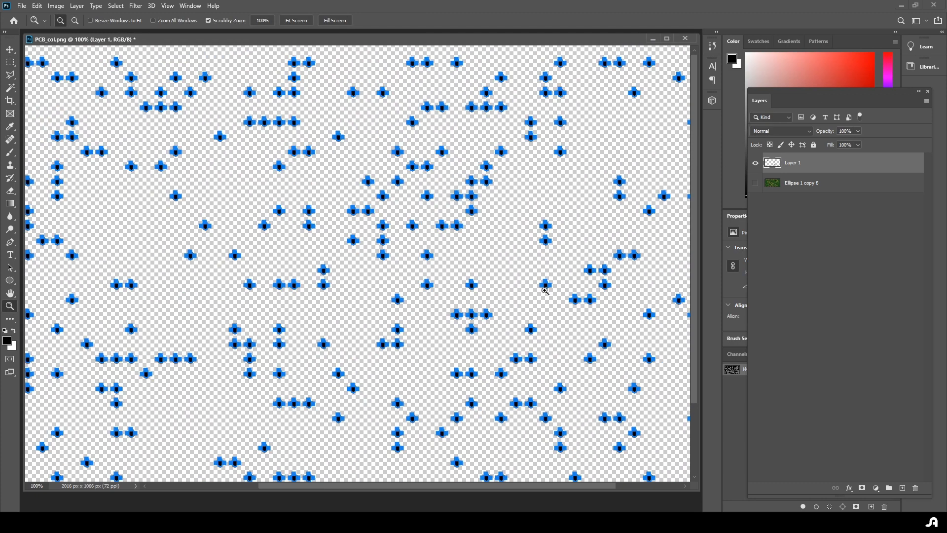
left_click(21, 6)
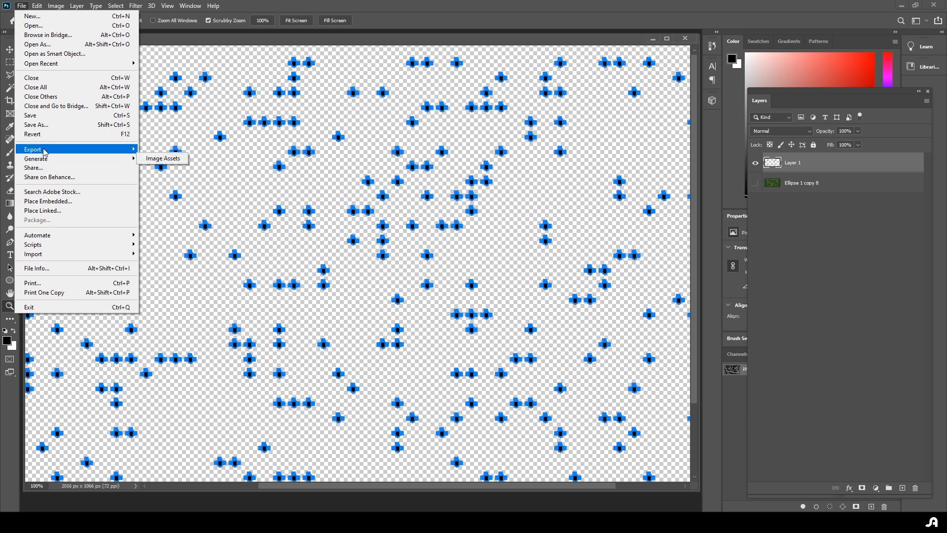
mouse_move(44, 149)
left_click(177, 283)
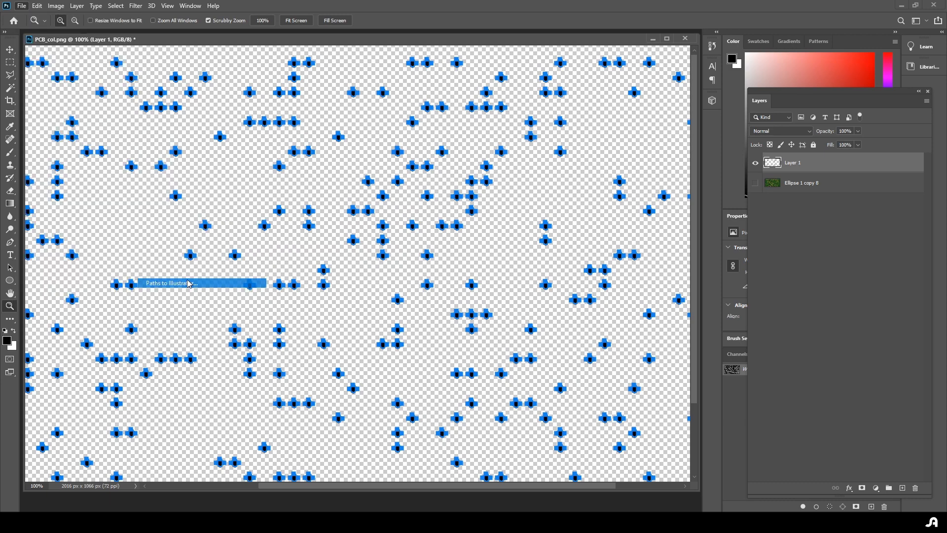
left_click(540, 178)
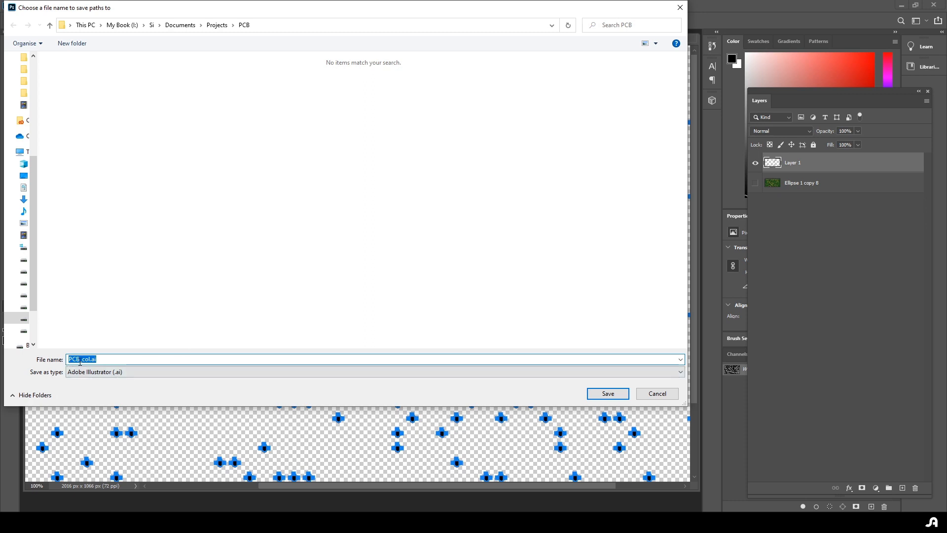
left_click_drag(81, 360, 87, 360)
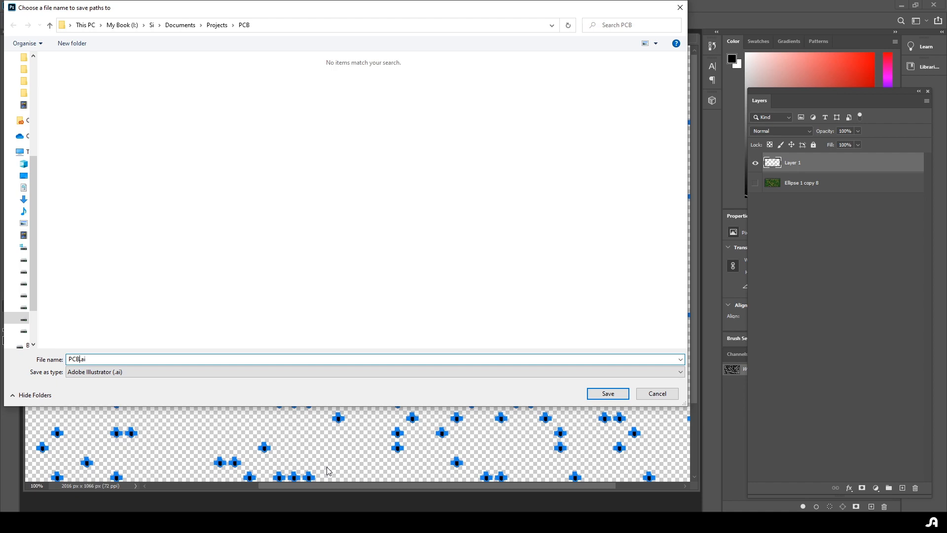
key("Return")
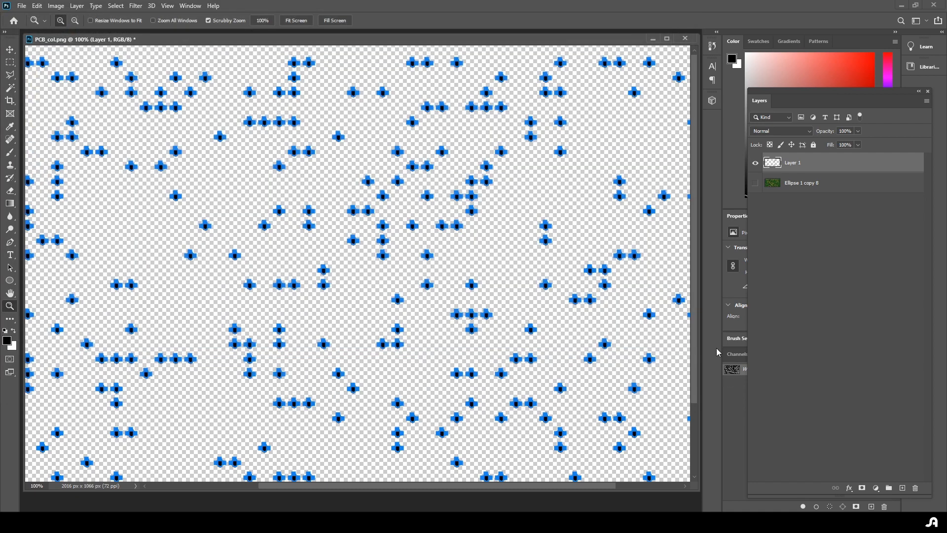
- Remove the work path and switch the visibility from the holes layer to the circuit board layer
left_click_drag(857, 94, 543, 109)
left_click(778, 380)
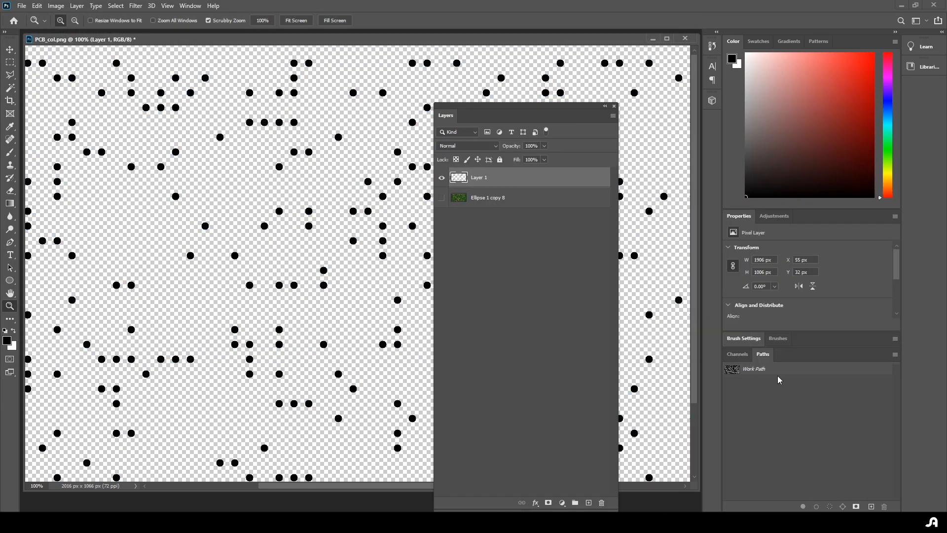
left_click(777, 370)
left_click(784, 397)
left_click(441, 178)
left_click(442, 198)
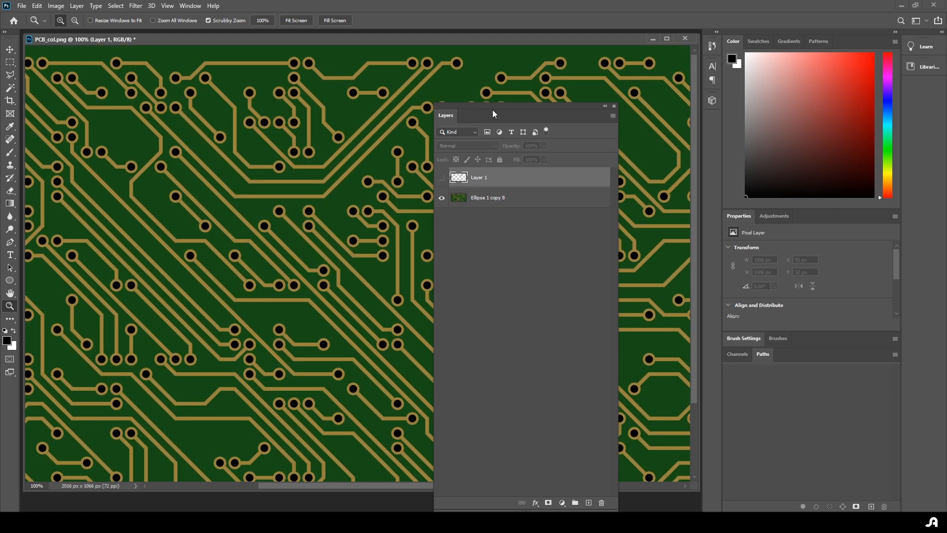
left_click_drag(493, 110, 780, 125)
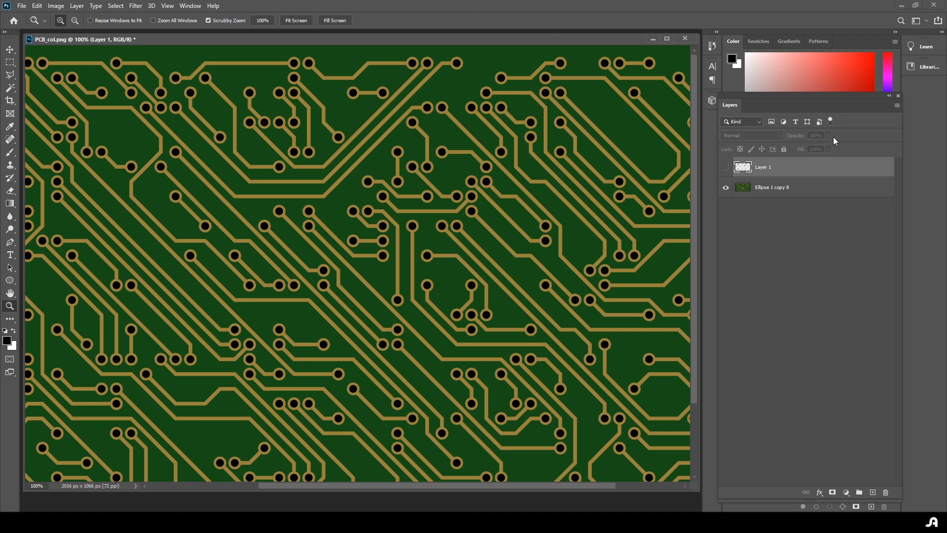
- Select the gold tracks of the circuit board layer with Color Range and copy them to a new layer
left_click(809, 188)
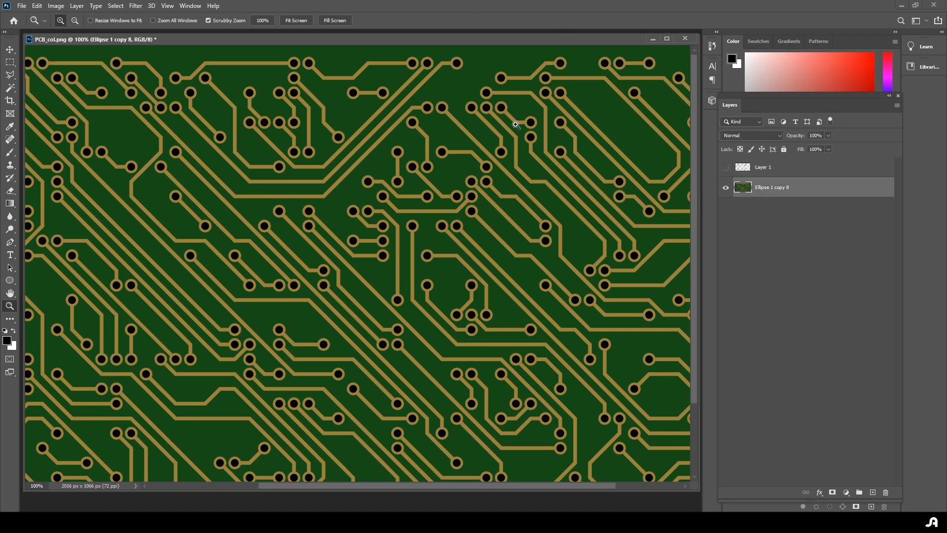
left_click(116, 6)
left_click(132, 101)
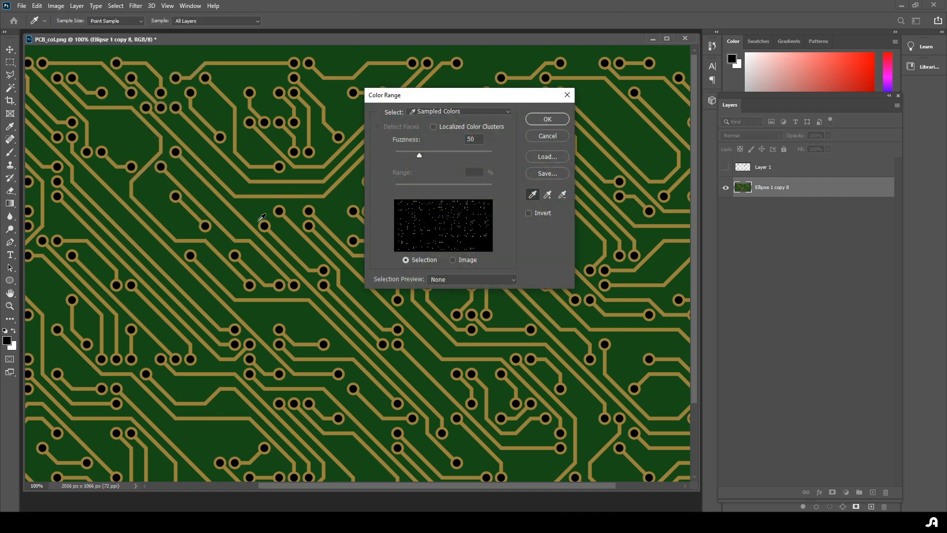
left_click(283, 216)
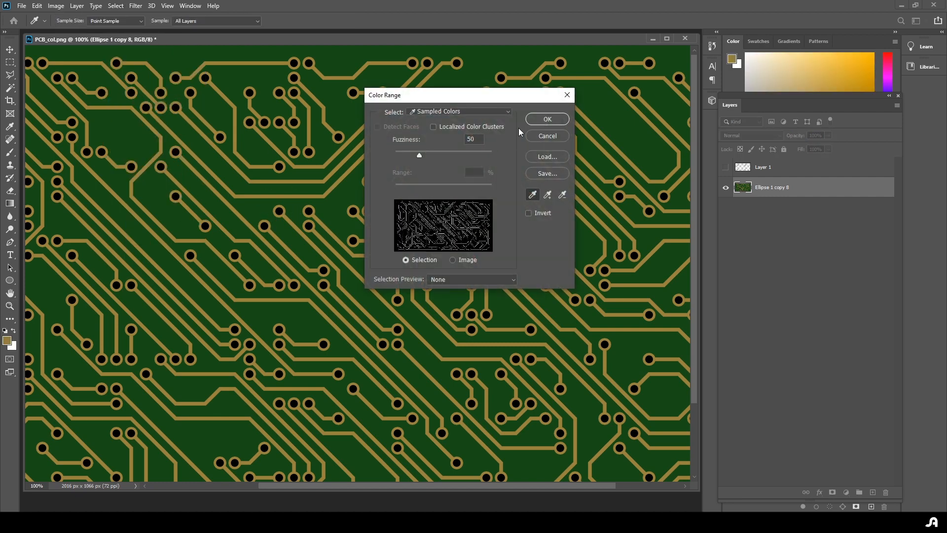
left_click(547, 119)
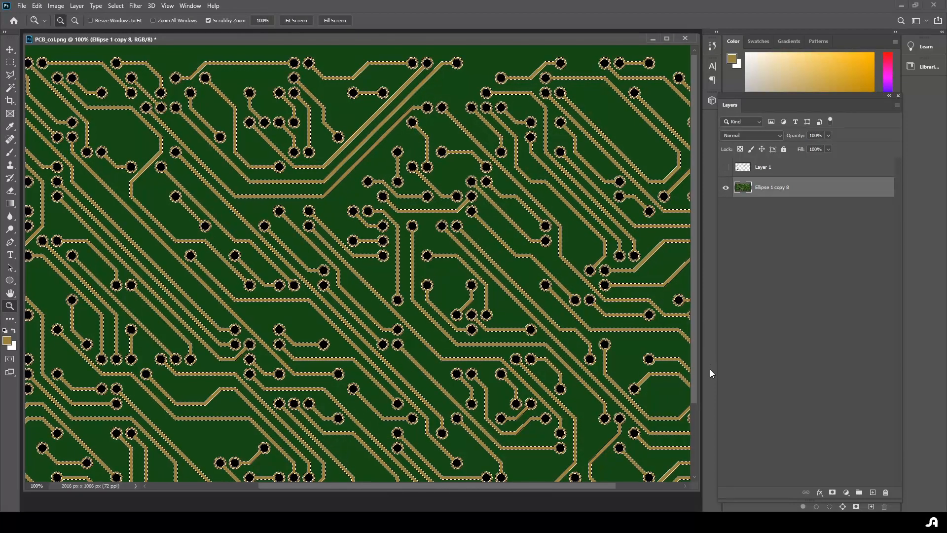
key("ctrl+j")
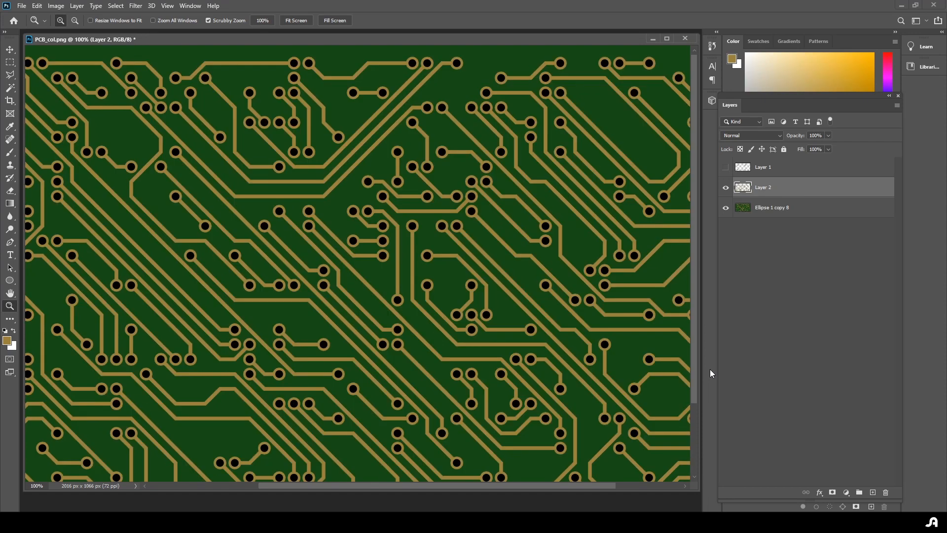
- Add a white Color Overlay to the copied tracks layer
double_click(782, 191)
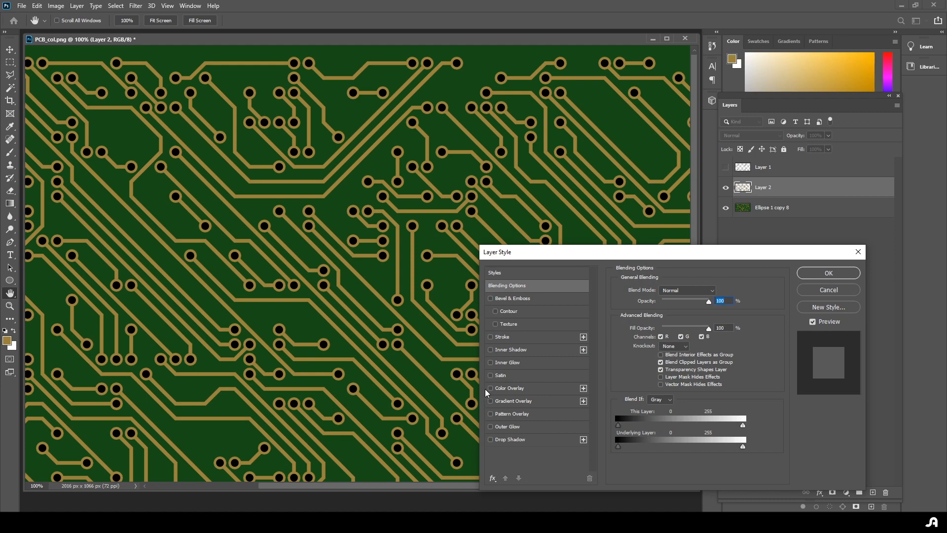
left_click(490, 388)
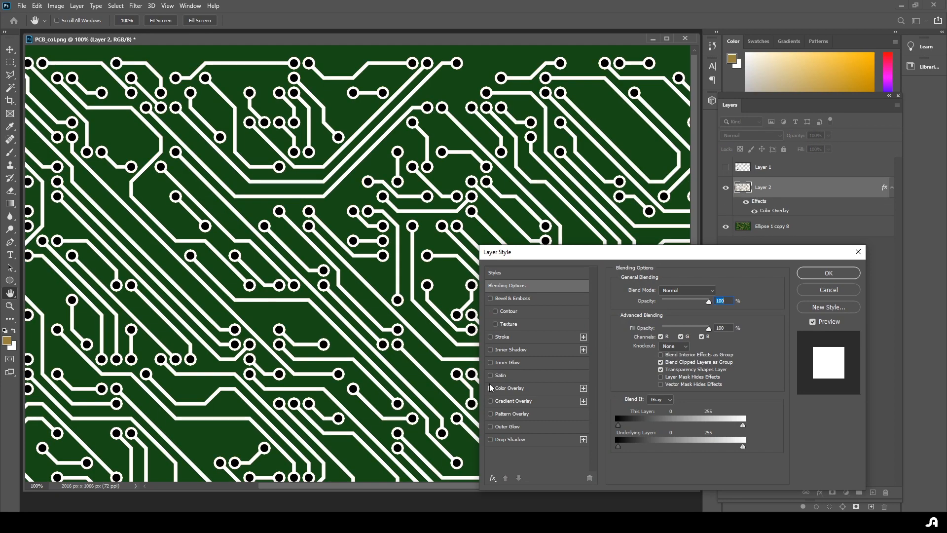
left_click(833, 274)
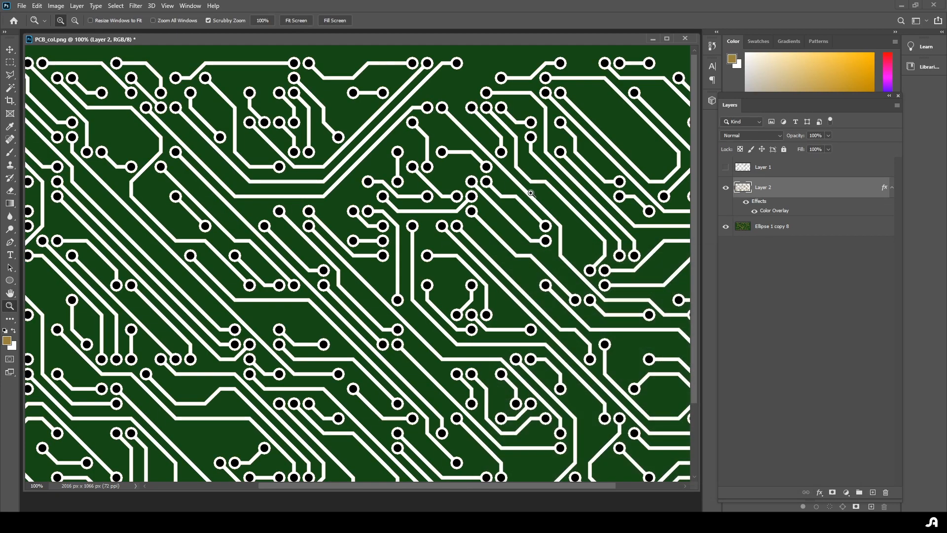
- Add a Color Overlay in black (000000) to the circuit board layer beneath the tracks
left_click(797, 226)
double_click(821, 226)
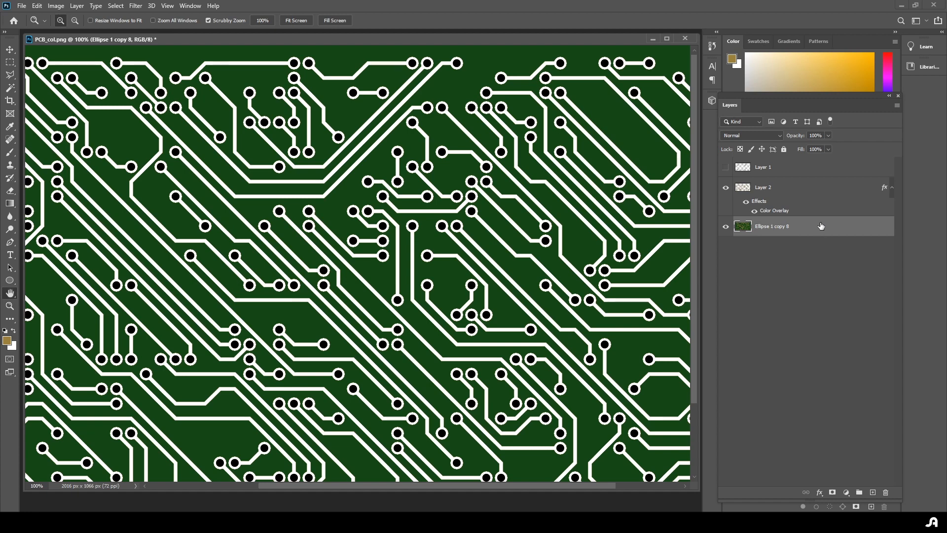
left_click(491, 388)
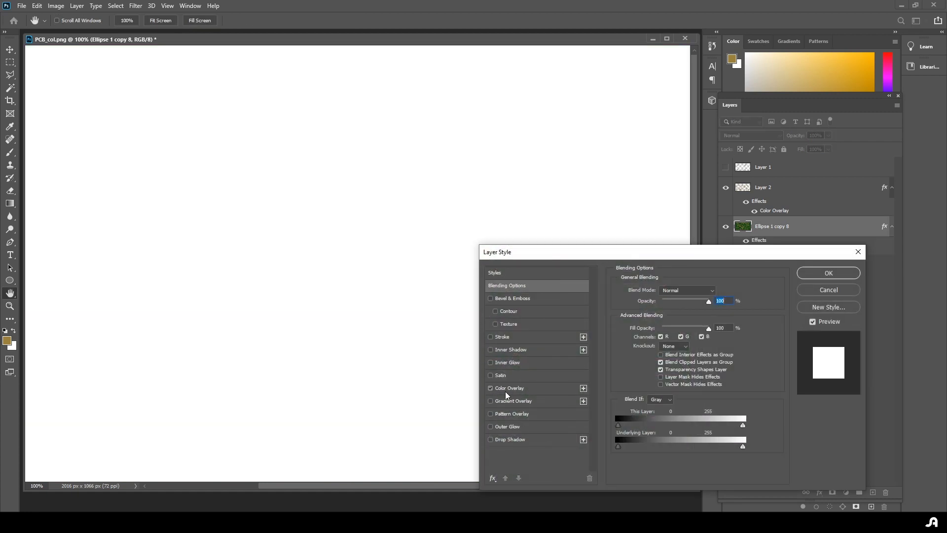
left_click(505, 390)
left_click(718, 292)
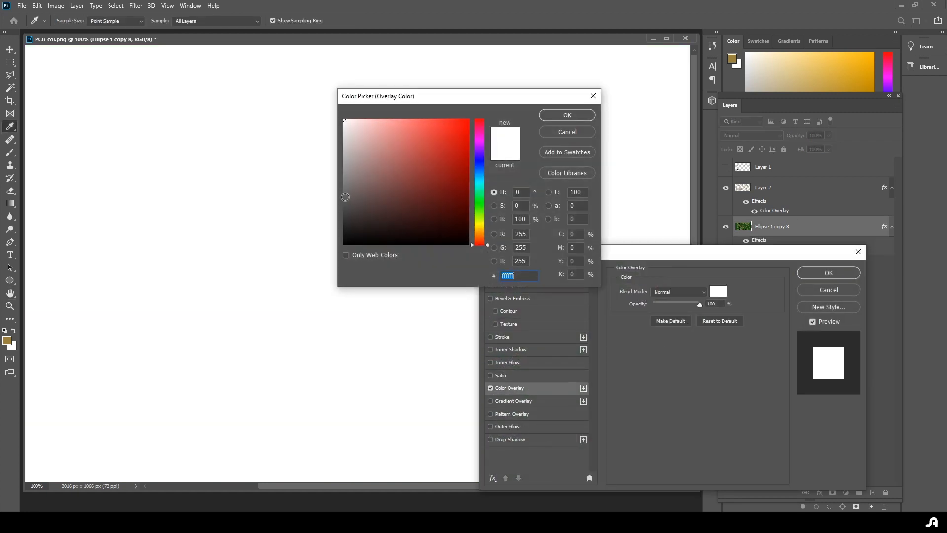
type("000000")
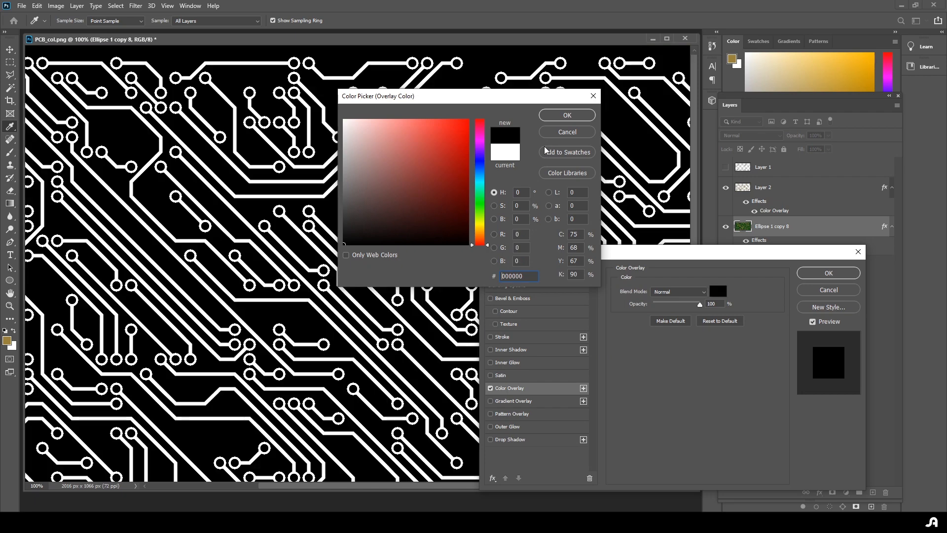
left_click(570, 120)
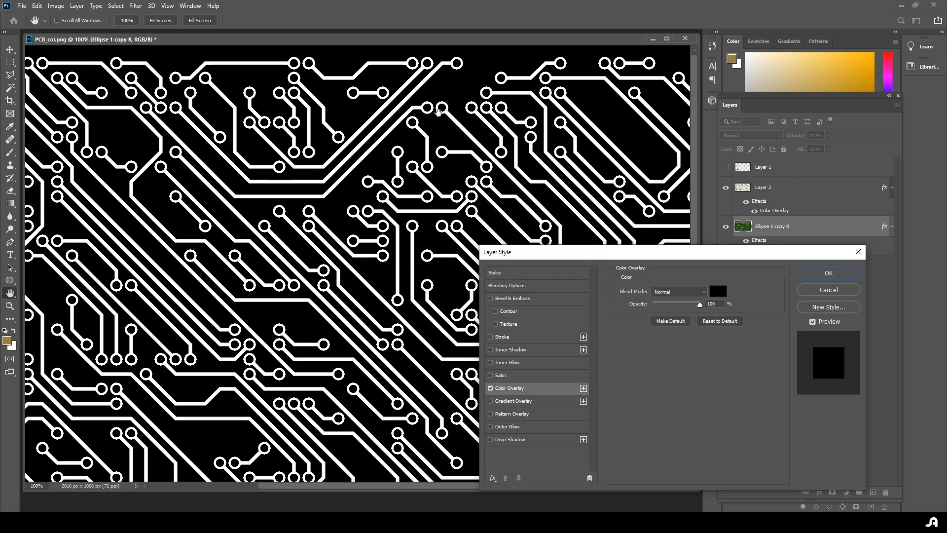
left_click(842, 273)
key("z")
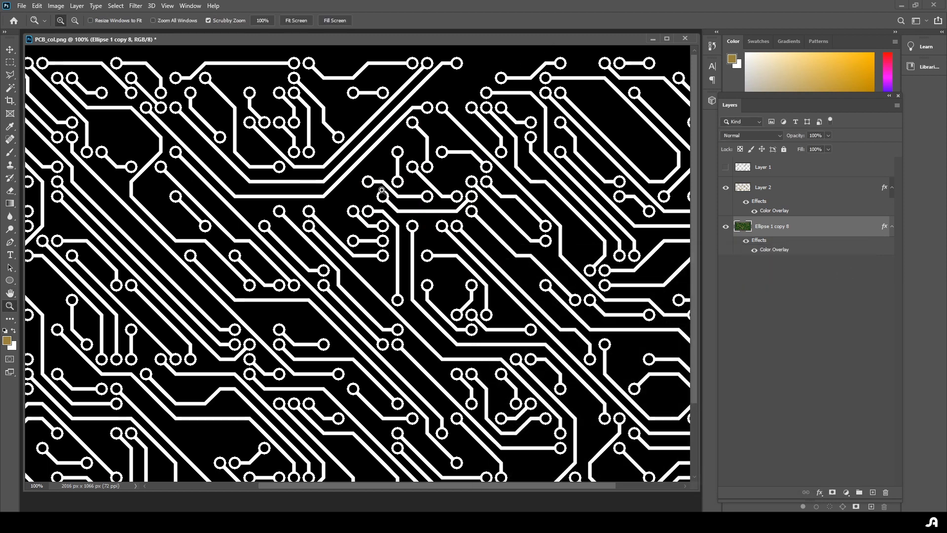
- Apply a Gaussian Blur with a 0.9 pixel radius to the tracks layer and inspect the softened edges
left_click(793, 198)
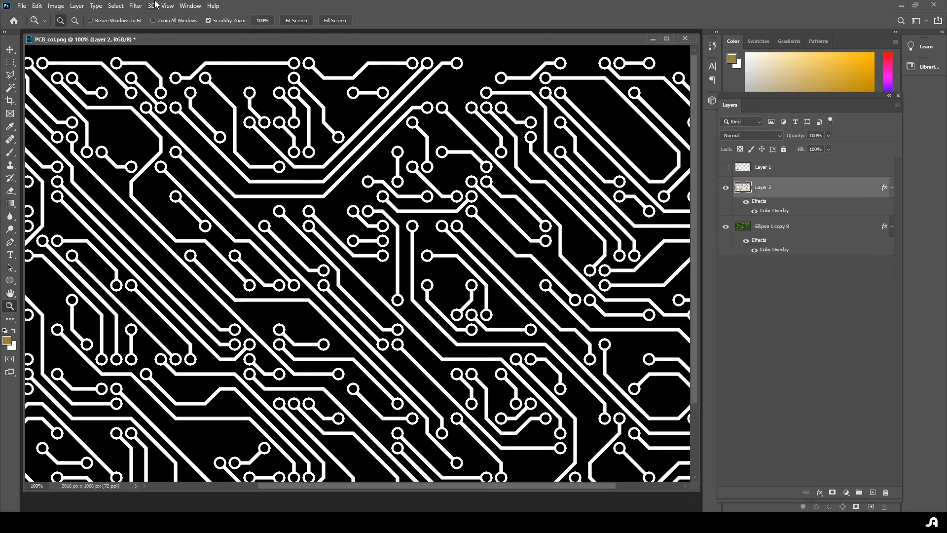
left_click(135, 6)
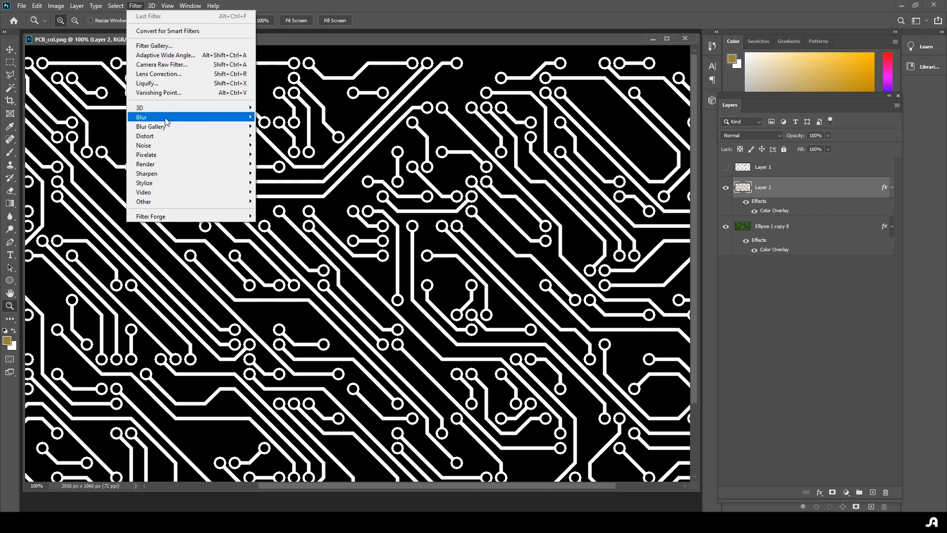
mouse_move(166, 122)
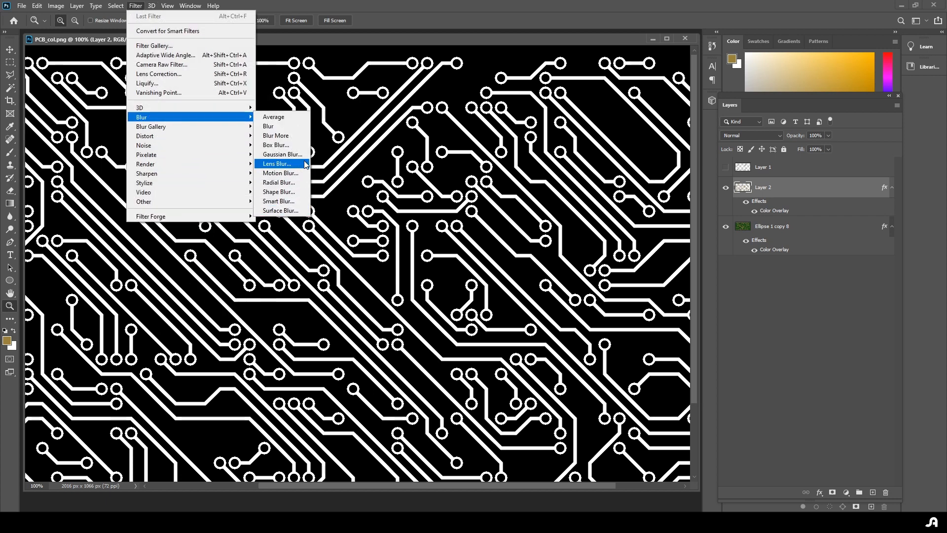
left_click(291, 154)
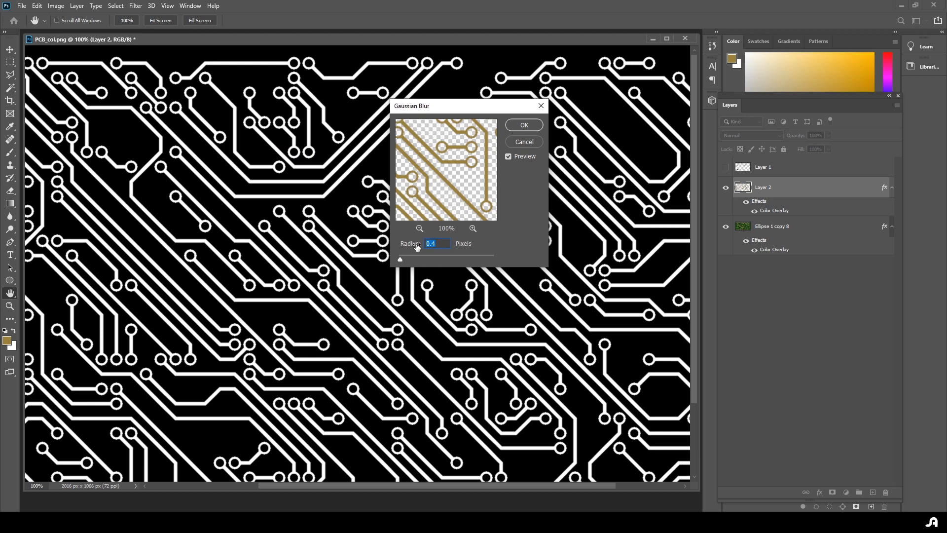
type(".6")
left_click_drag(401, 257, 404, 256)
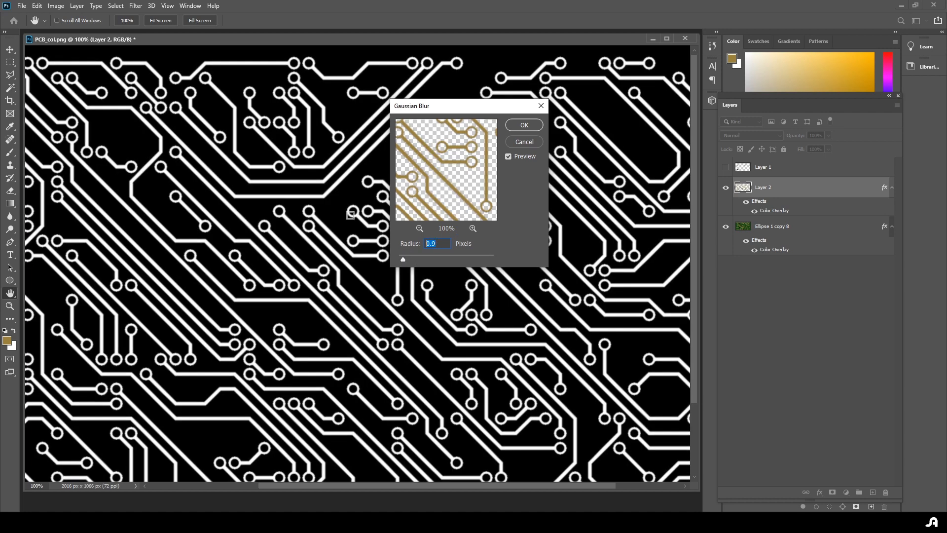
left_click(524, 125)
key("z")
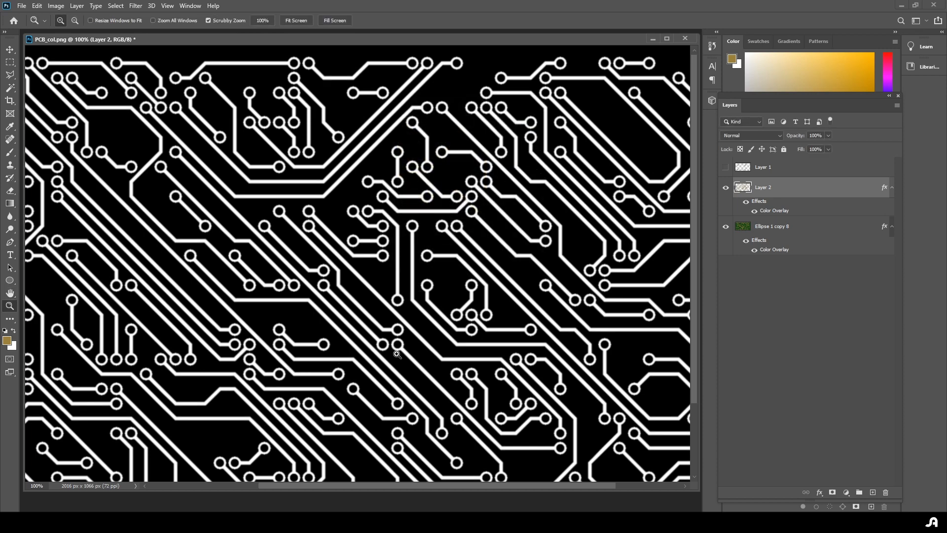
left_click(404, 302, "alt")
left_click(387, 216)
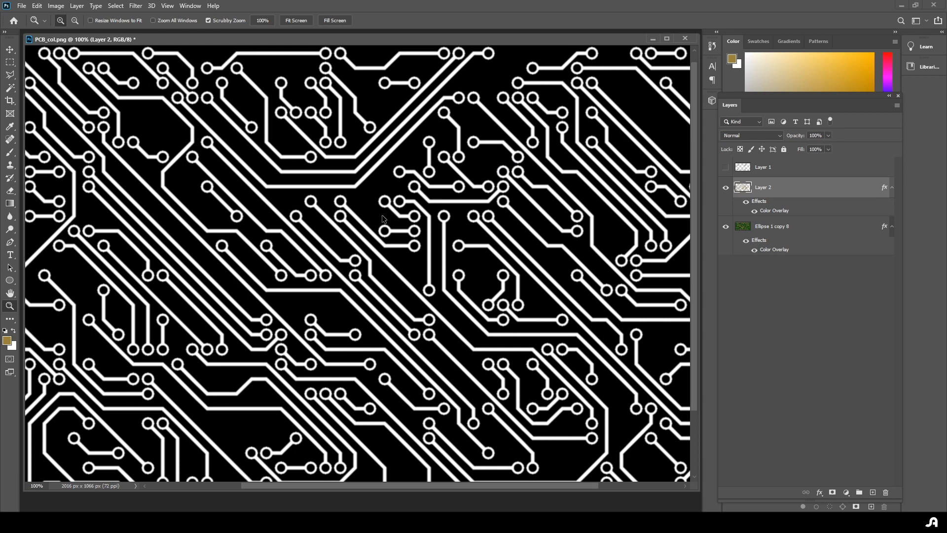
- Export the black-and-white image for web as a PNG-24 named PCB_Mask in the PCB folder
key("ctrl+alt+shift+s")
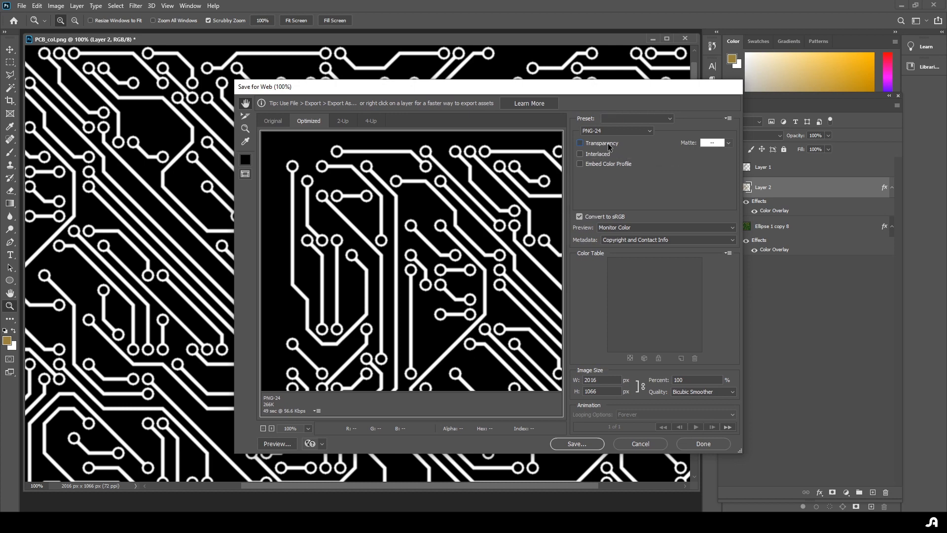
left_click(575, 442)
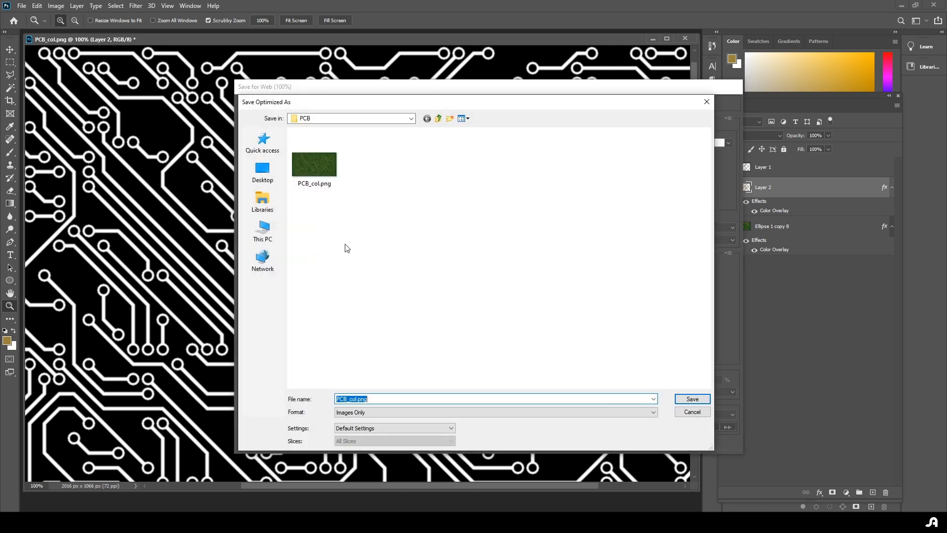
left_click(335, 181)
left_click(347, 399)
triple_click(351, 398)
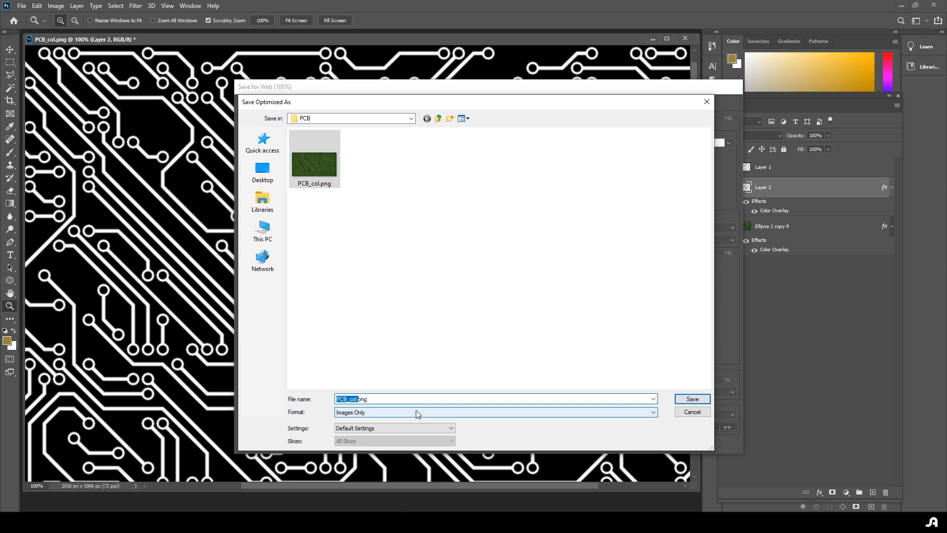
key("BackSpace")
type("PCB_Mask")
key("Return")
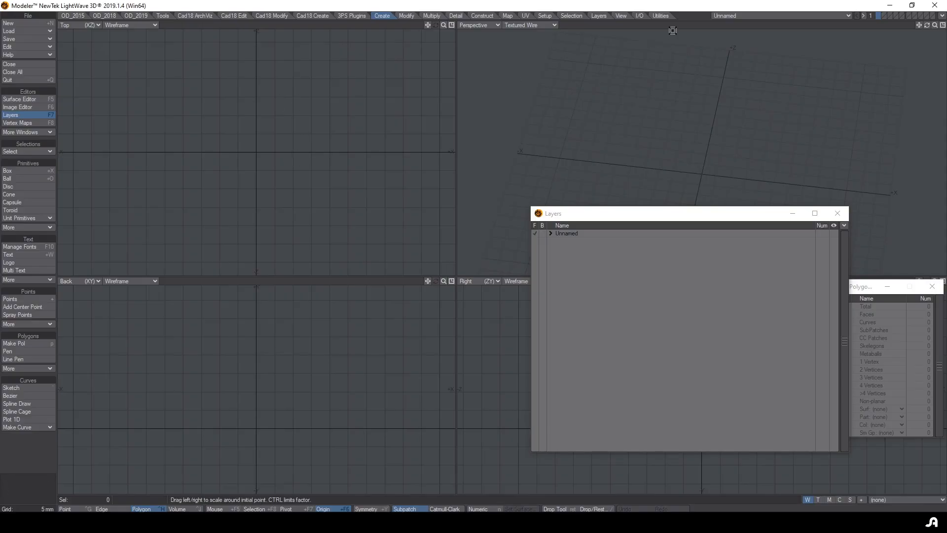
left_click_drag(934, 23, 919, 23)
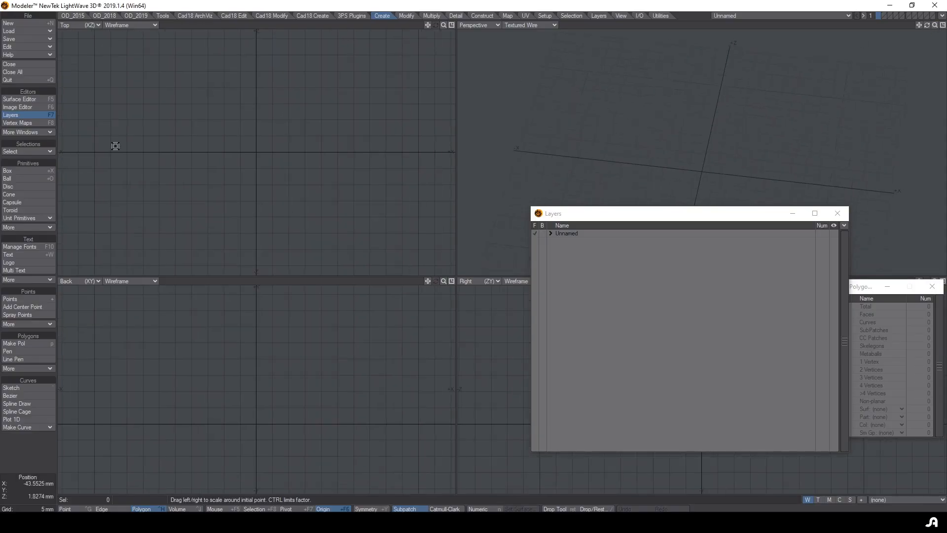
- Load PCB_col.png and PCB_Maskpng.png from the PCB folder into the Image Editor and preview the colour image
left_click(26, 109)
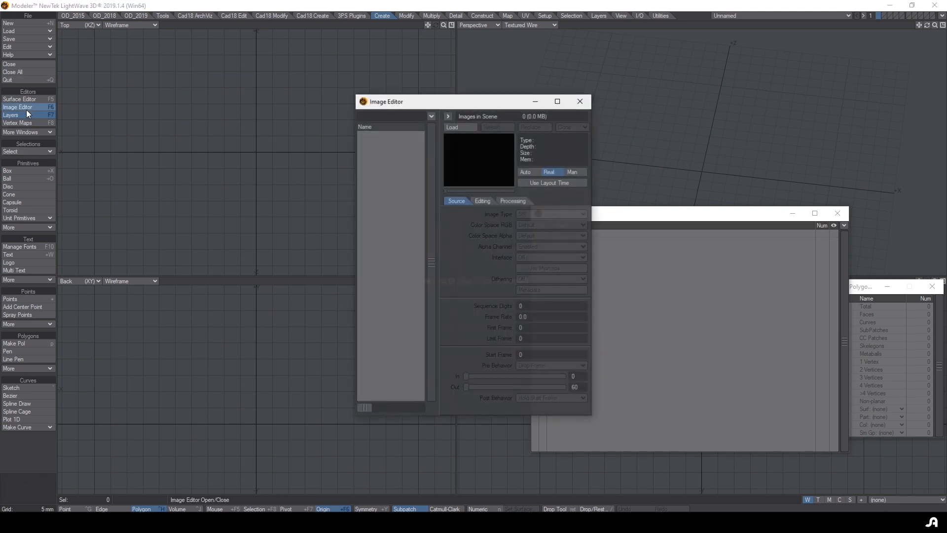
left_click(456, 127)
left_click_drag(646, 254, 573, 208)
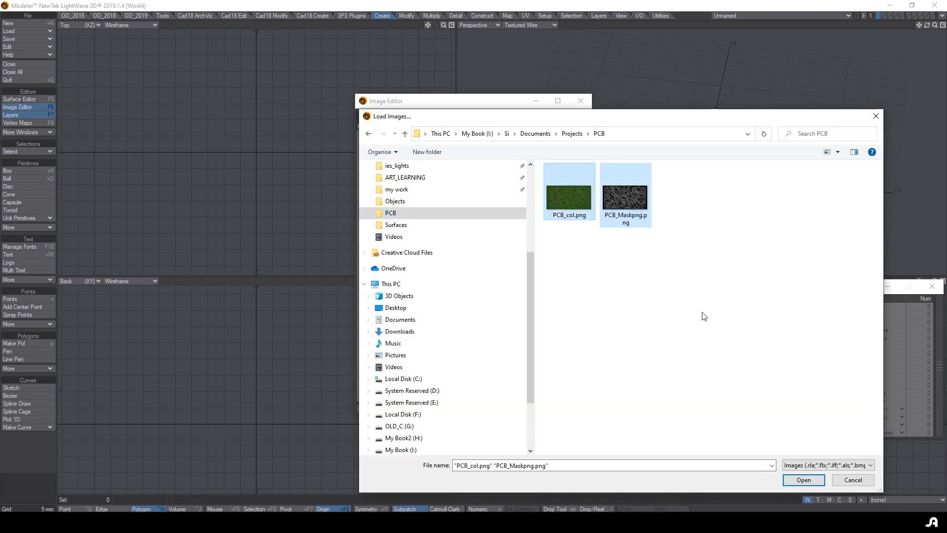
left_click(805, 478)
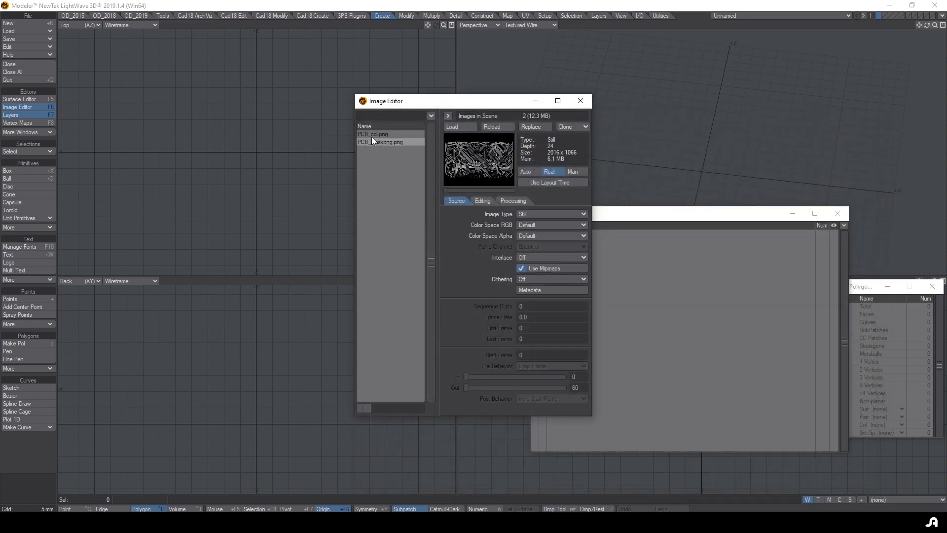
left_click(373, 135)
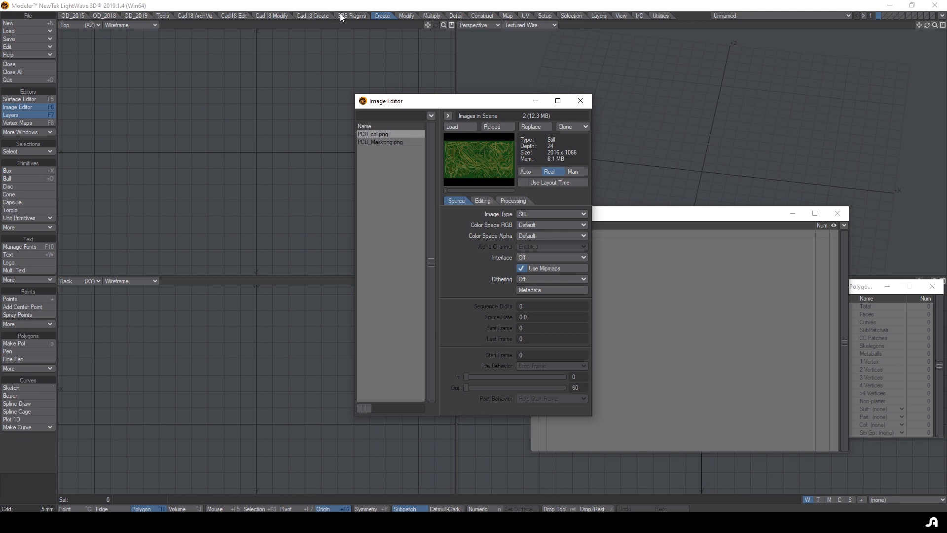
- Create a flat box in the Top view with a width of 20.16 m and a depth of 10.66 m
left_click(8, 170)
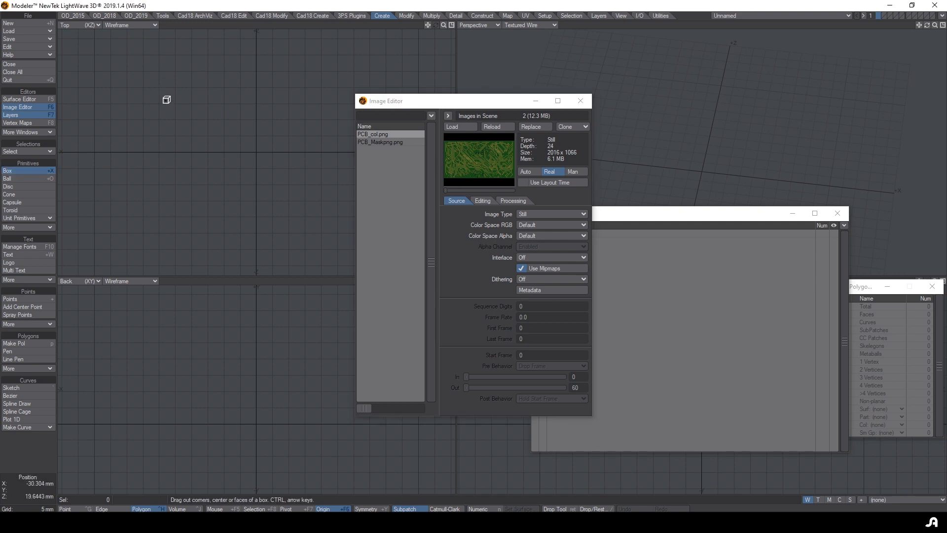
left_click_drag(158, 89, 349, 225)
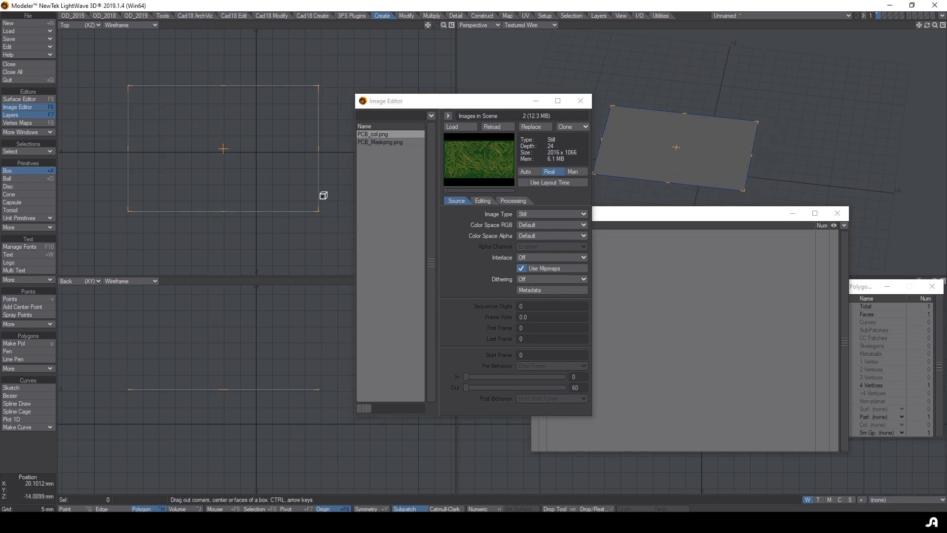
key("n")
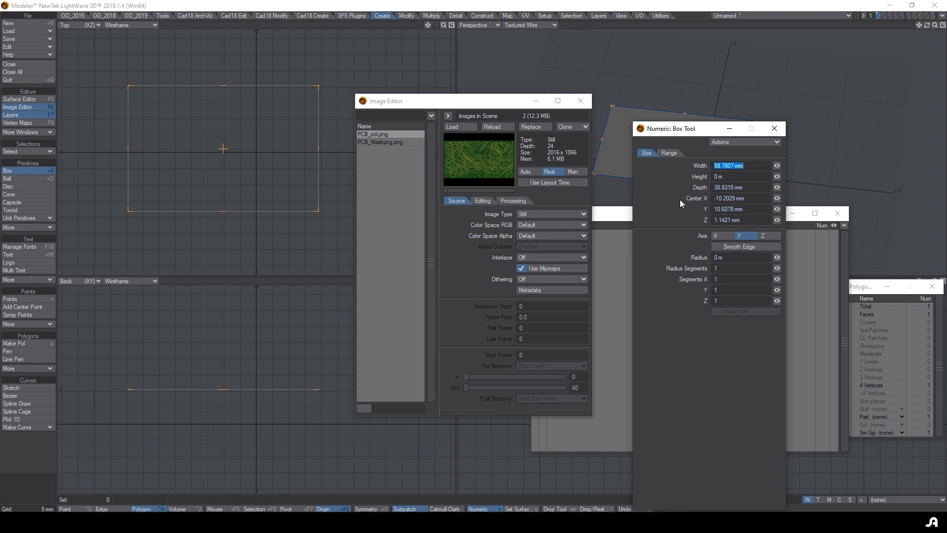
type("20.16")
left_click(756, 188)
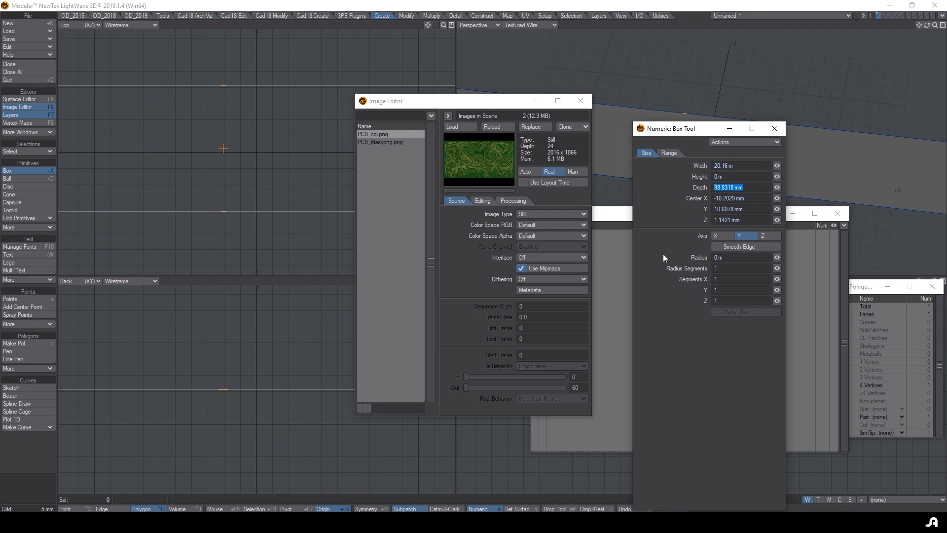
type("10.66")
- Centre the box on the origin by setting its X, Y and Z centre to 0
left_click(752, 198)
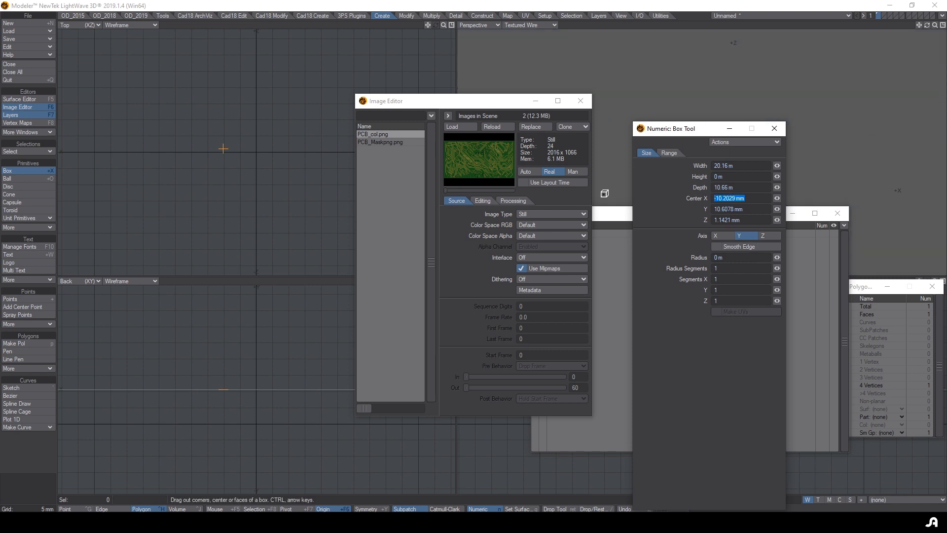
type("0")
key("Tab")
type("0")
key("Tab")
type("0")
key("Tab")
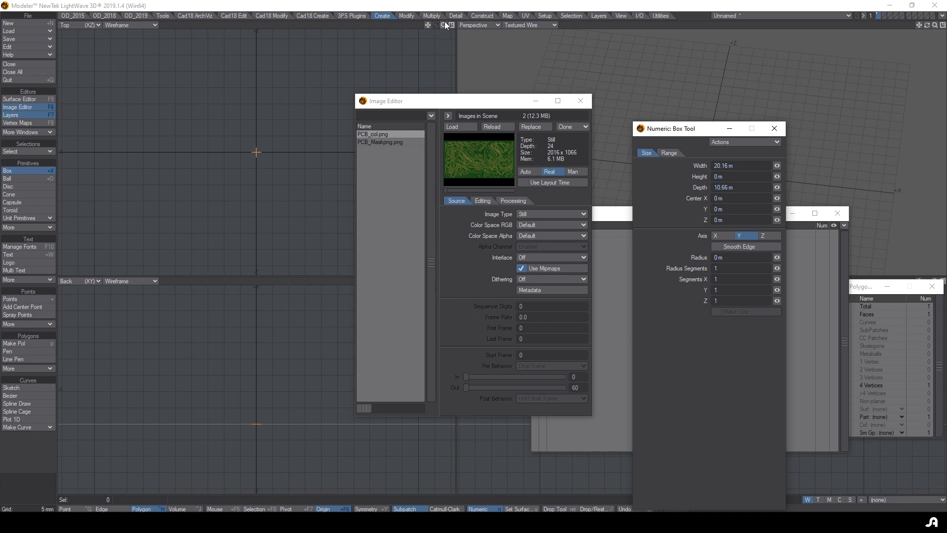
left_click_drag(444, 25, 379, 26)
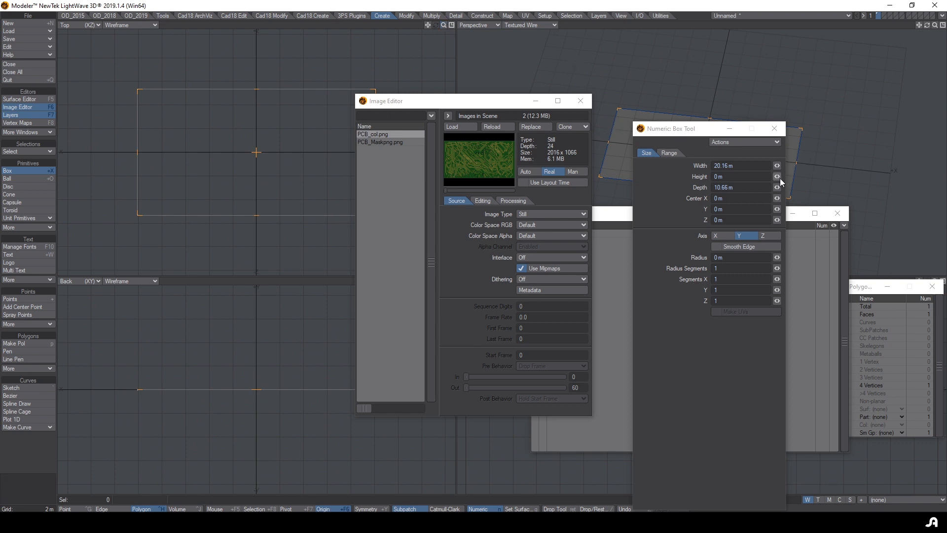
- Set the box height to 100 mm and finish the box
left_click_drag(777, 177, 783, 177)
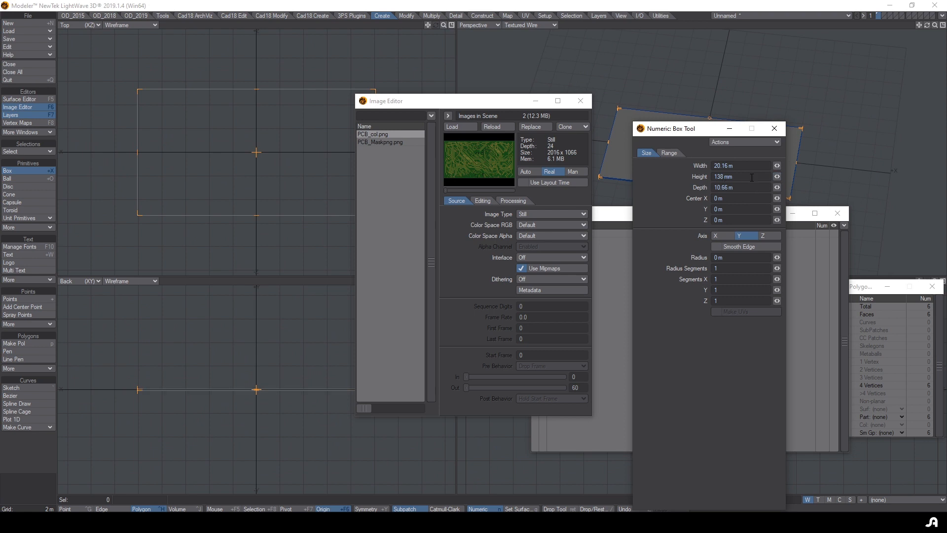
left_click_drag(749, 177, 667, 172)
type("100")
key("Tab")
key("Return")
key("space")
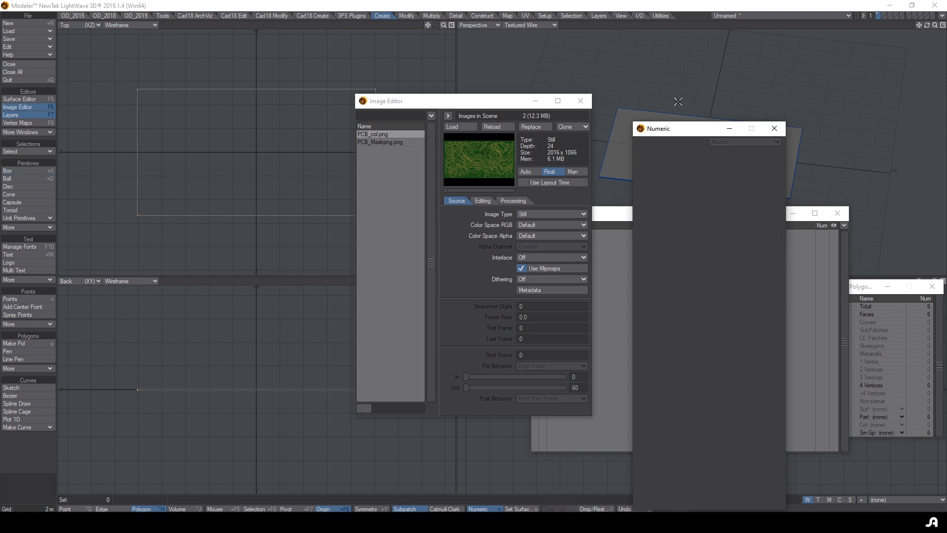
- Create a planar UV map named Texture along the Y axis with automatic sizing and check its layout in a UV view
left_click_drag(675, 124, 454, 67)
left_click(821, 499)
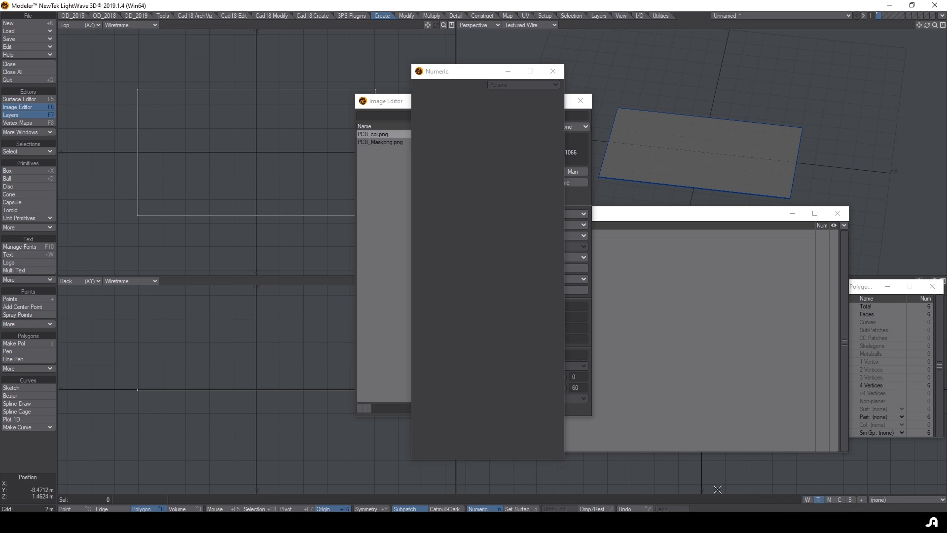
left_click(911, 501)
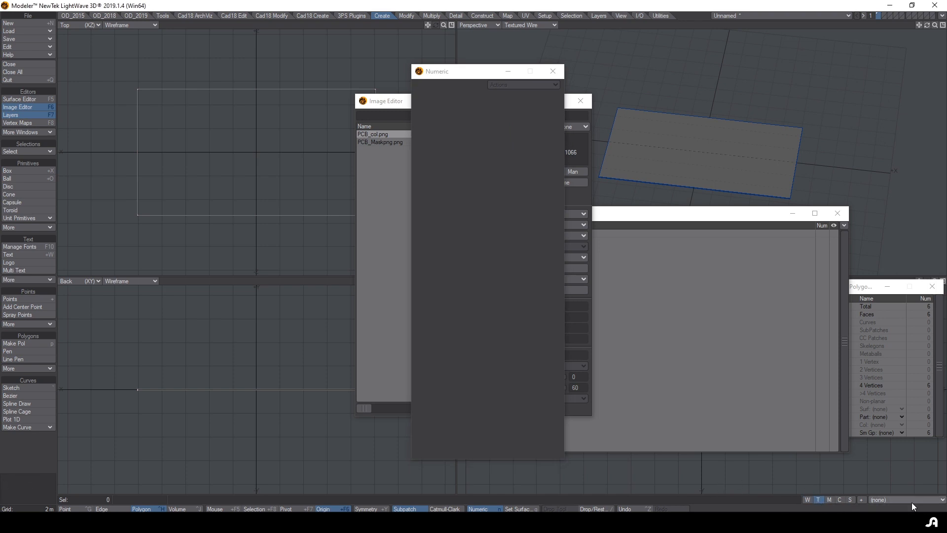
left_click(912, 508)
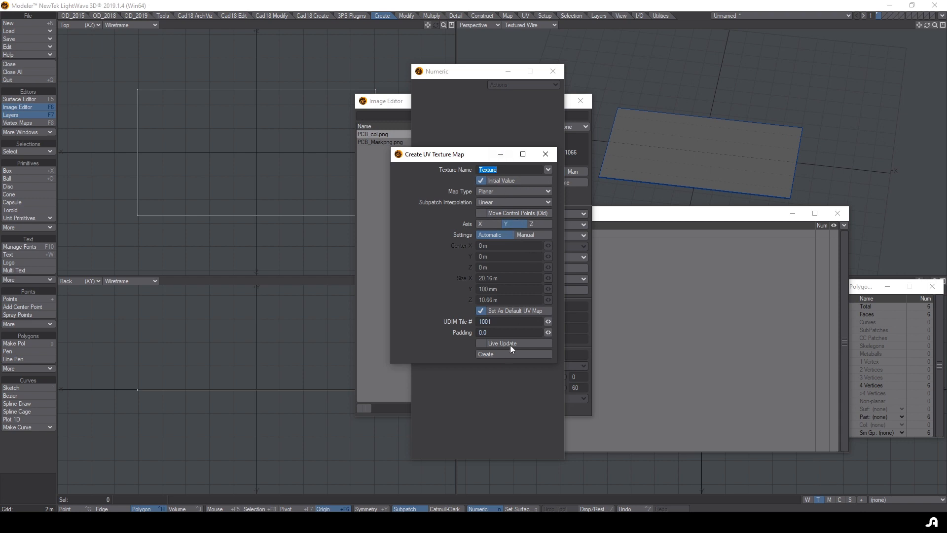
left_click(501, 356)
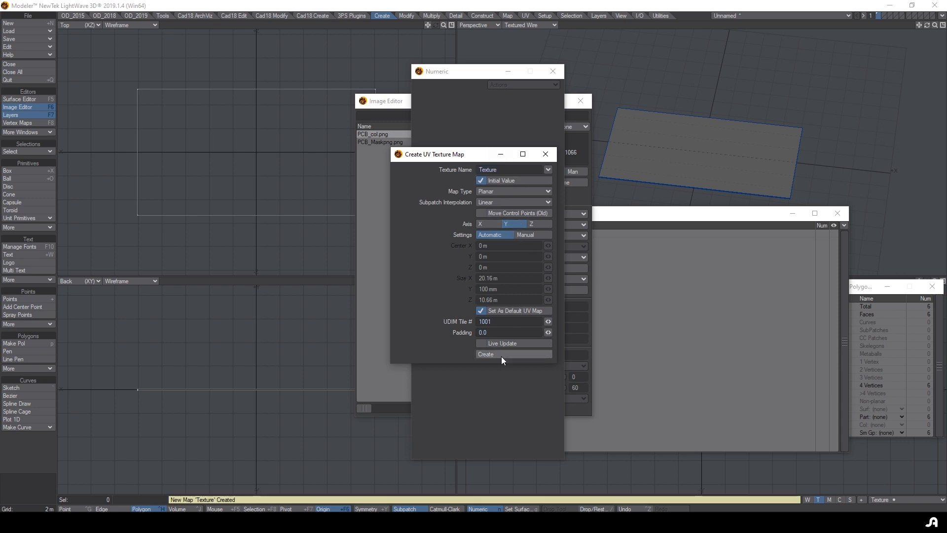
left_click(74, 23)
left_click(71, 73)
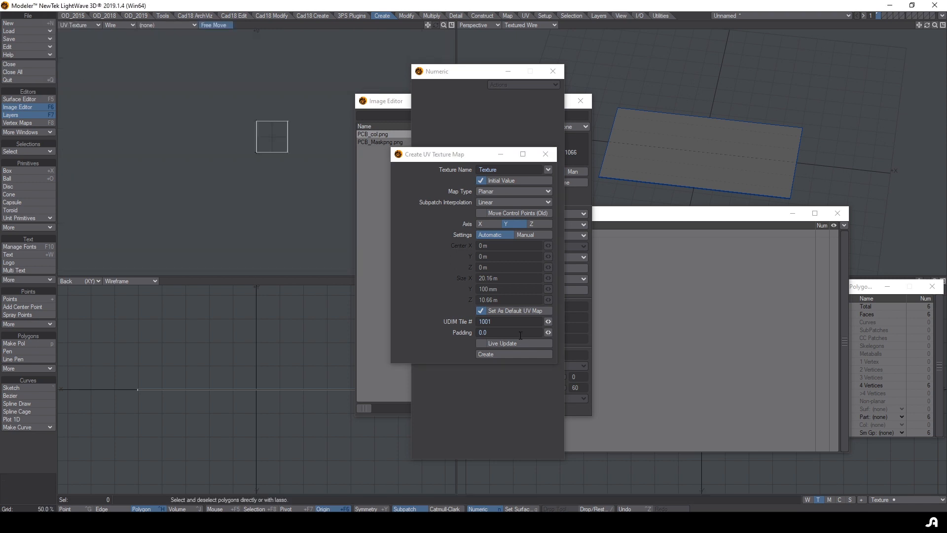
left_click(81, 24)
left_click(81, 25)
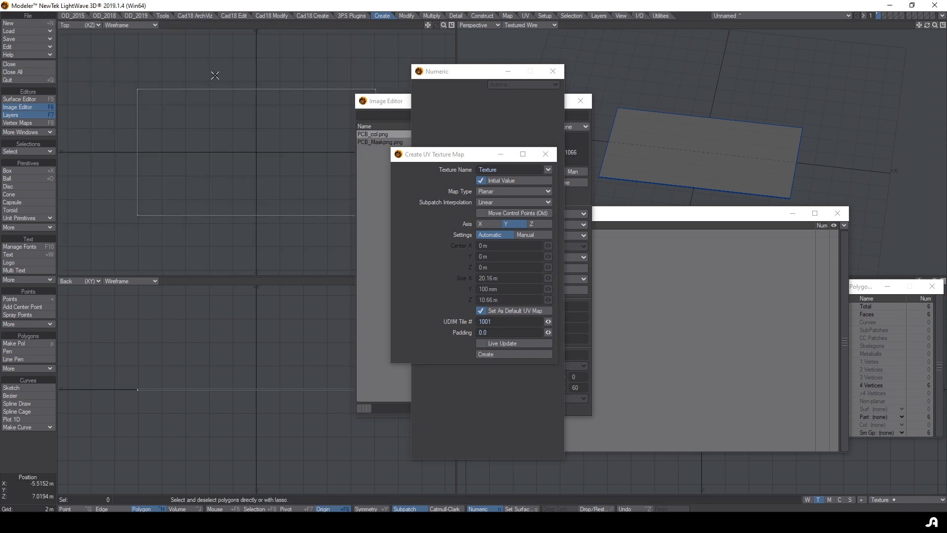
- Change the Default surface's material to Standard in the Surface Editor
left_click(27, 98)
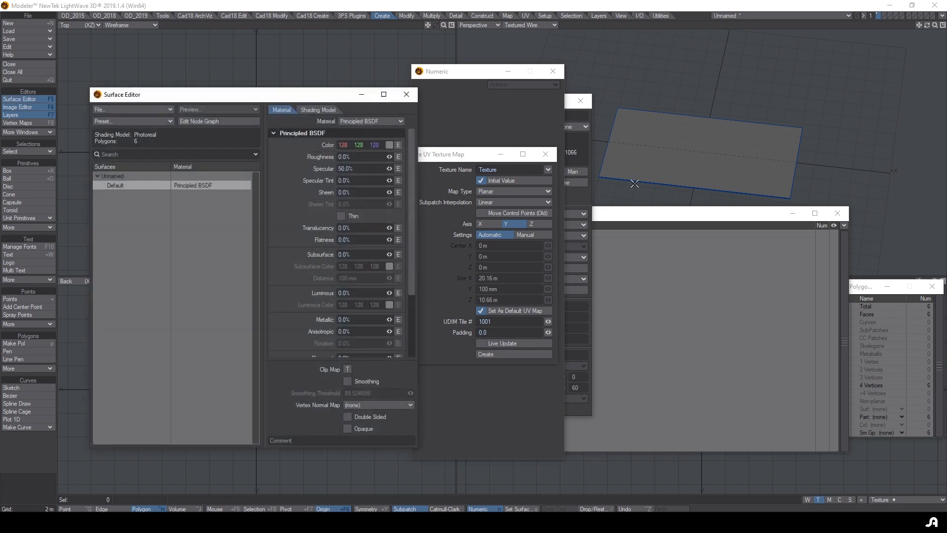
left_click(352, 120)
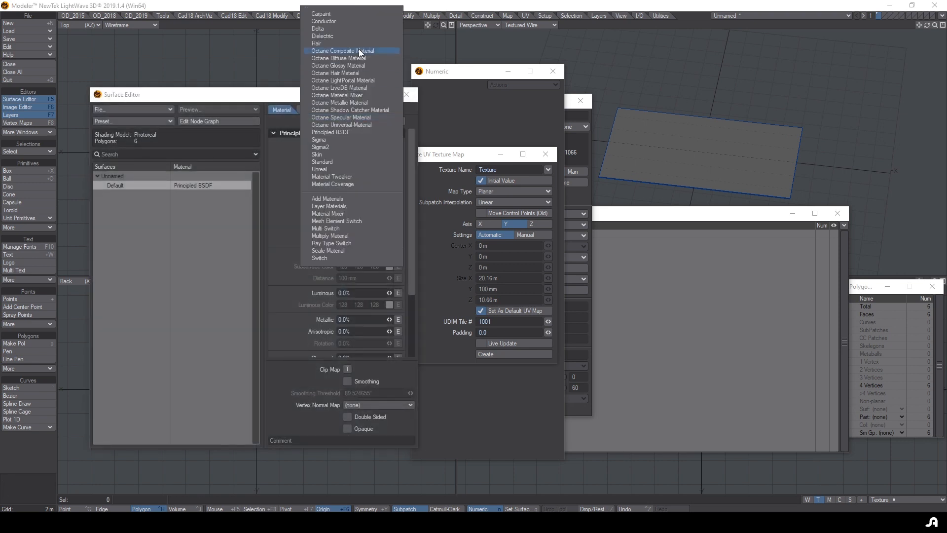
left_click(352, 160)
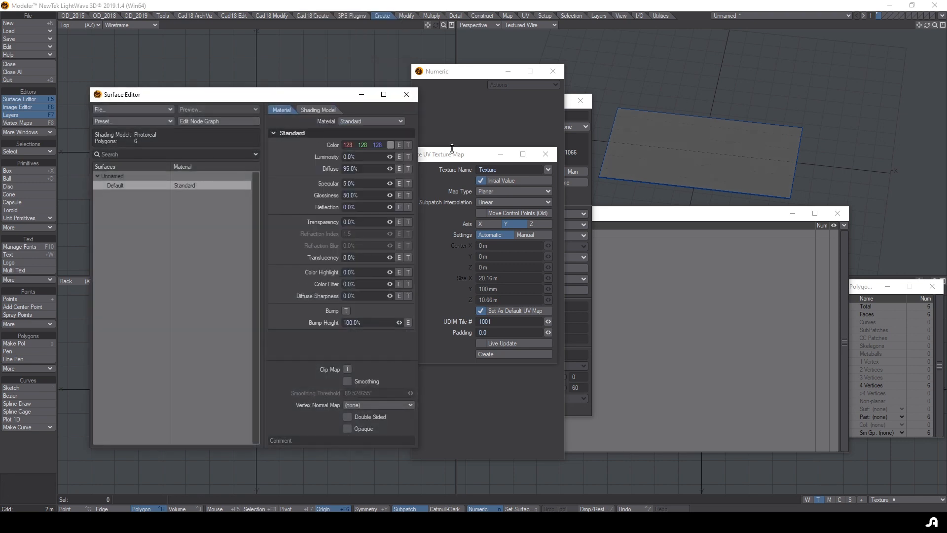
- Texture the surface colour with the PCB_col.png image, using UV projection and the Texture UV map
left_click(407, 146)
left_click(548, 199)
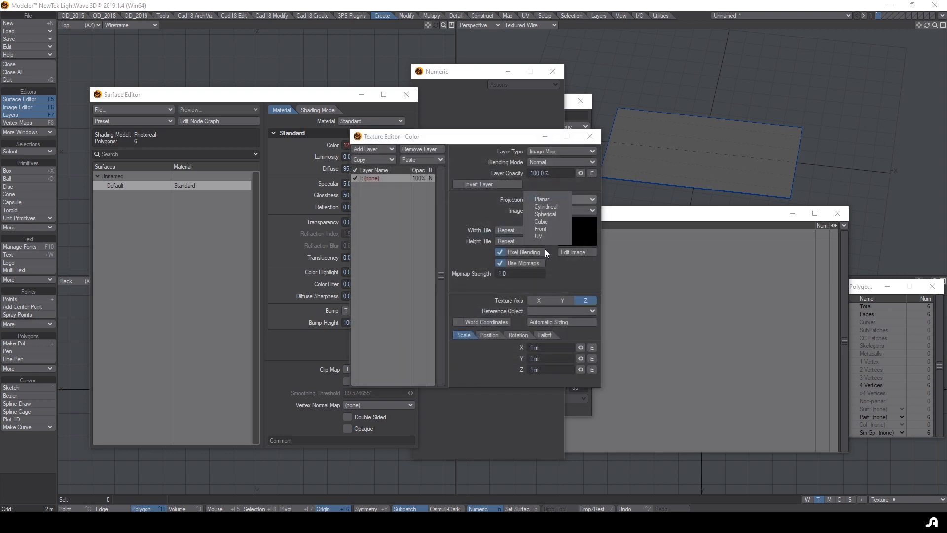
left_click(549, 235)
left_click(555, 210)
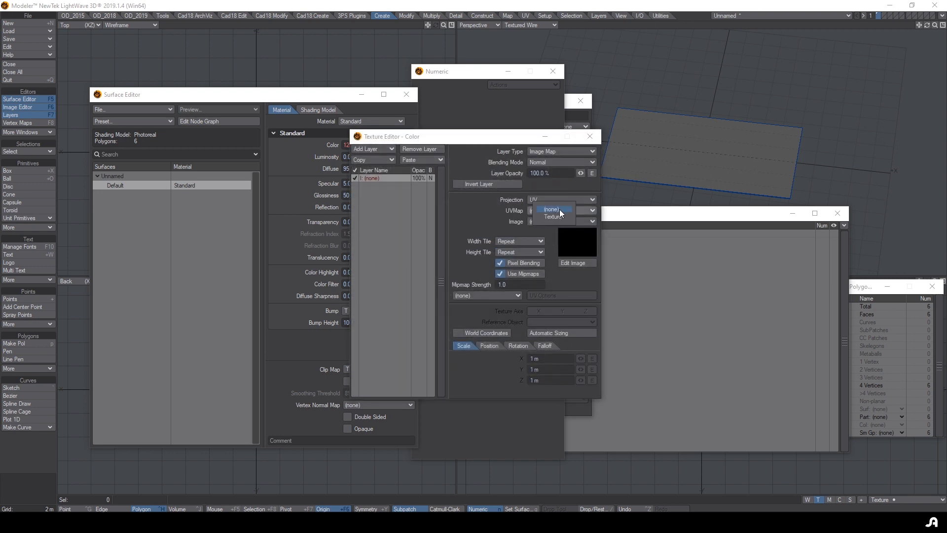
left_click(560, 217)
left_click(554, 222)
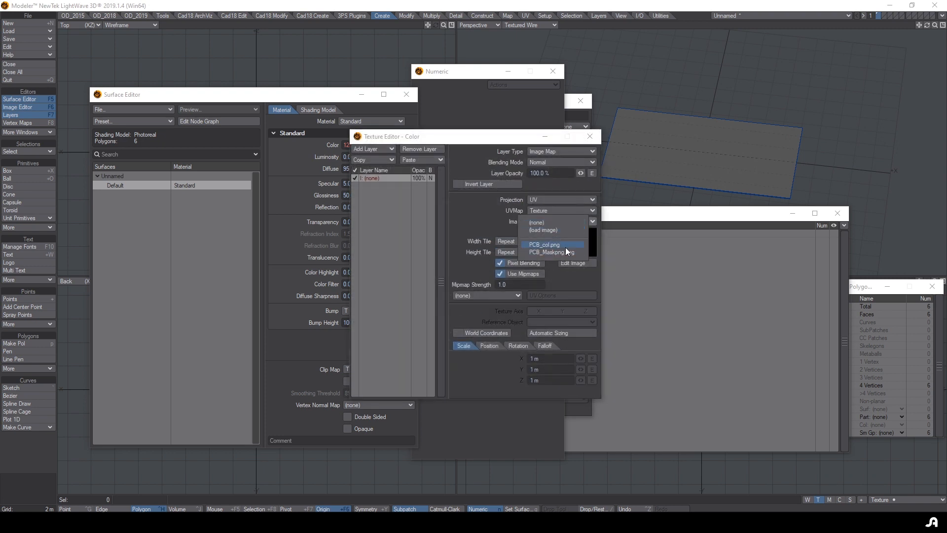
left_click(565, 246)
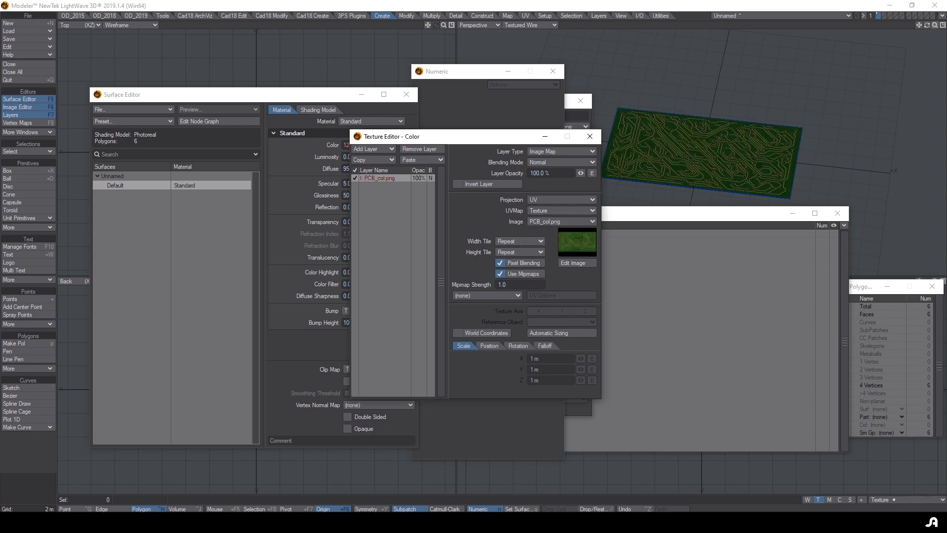
- Inspect the textured board in the perspective view and close the Numeric, Image Editor, Texture Editor and Surface Editor windows
scroll(710, 148, "up", 8)
scroll(711, 148, "down", 3)
left_click_drag(926, 24, 866, 49)
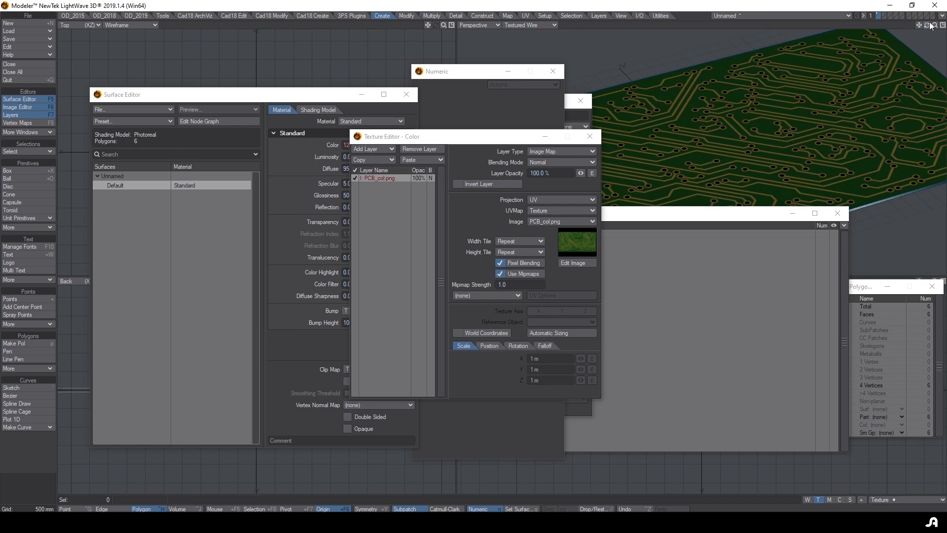
left_click_drag(931, 26, 910, 42)
key("a")
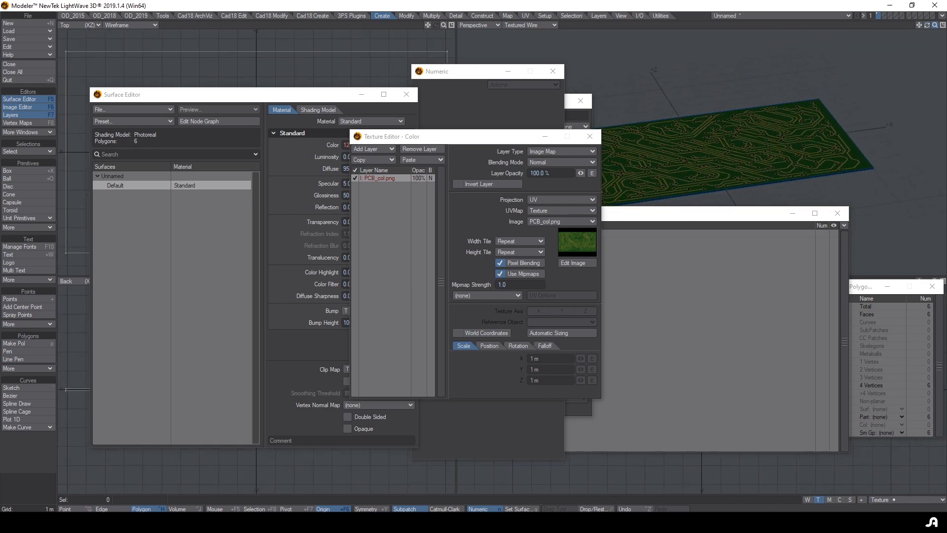
left_click(553, 71)
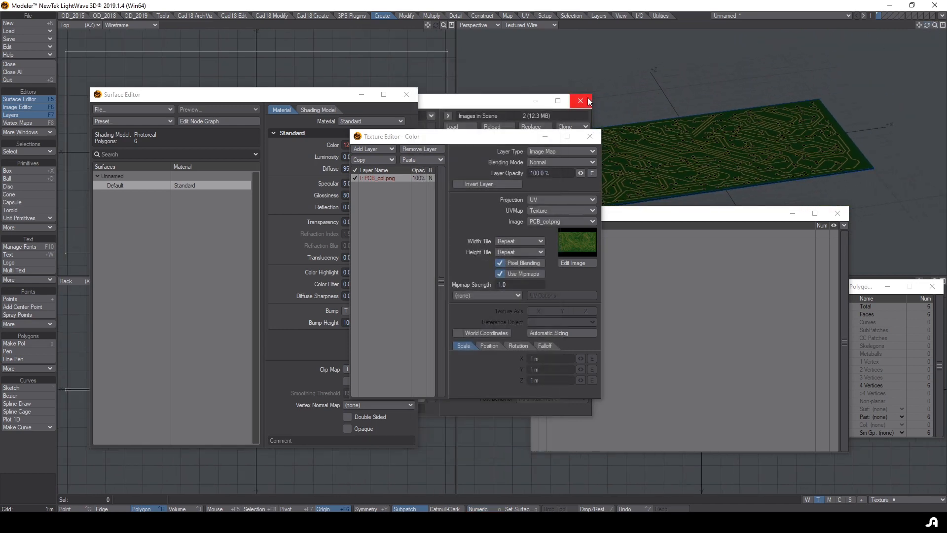
left_click(581, 101)
left_click(590, 137)
left_click(406, 94)
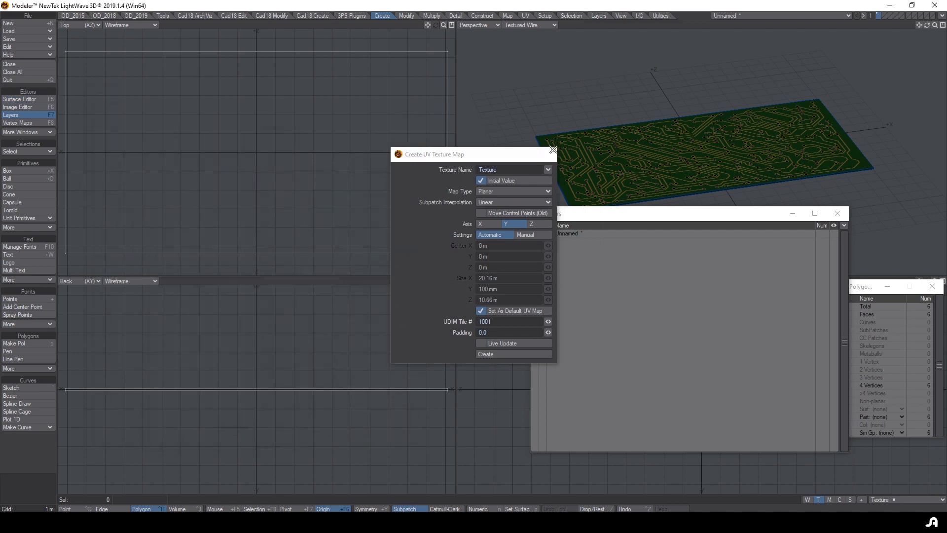
- Import PCB.ai onto the empty second layer with the EPSF Loader, converting it to Closed Polygons, and close the Layers window
left_click(882, 16)
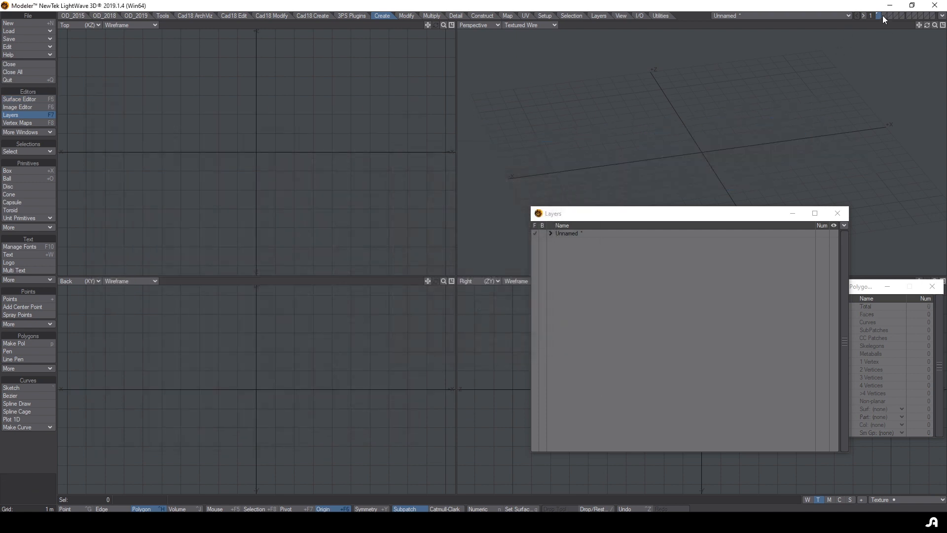
left_click(24, 31)
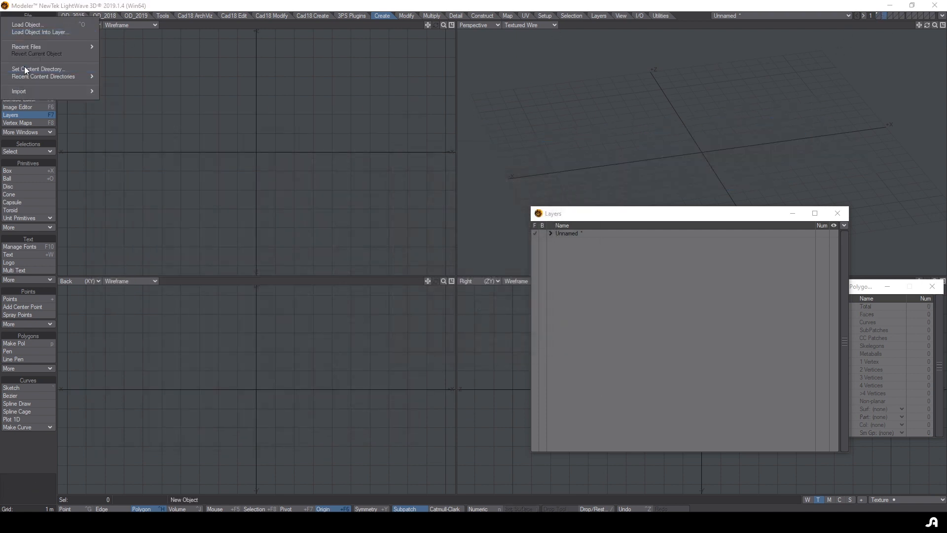
mouse_move(25, 90)
left_click(163, 106)
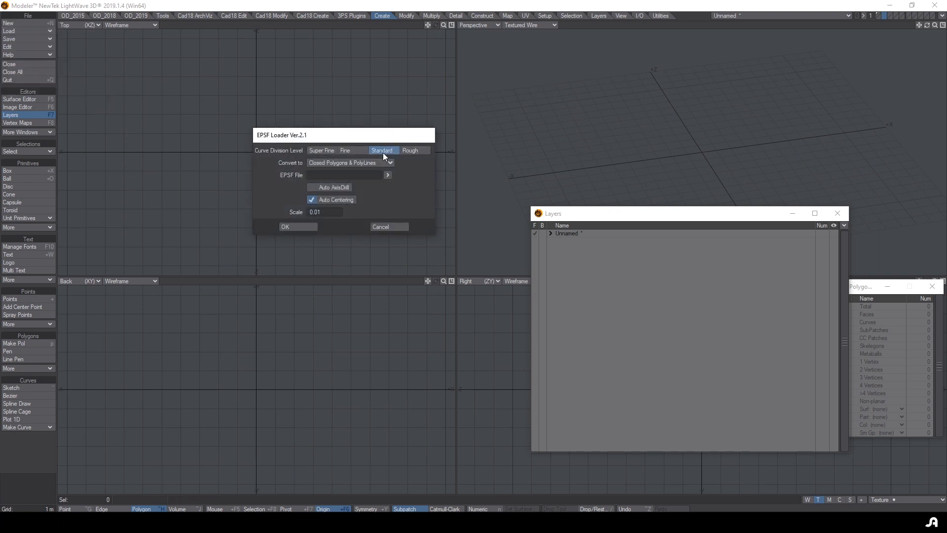
left_click(337, 163)
left_click(339, 168)
left_click(387, 175)
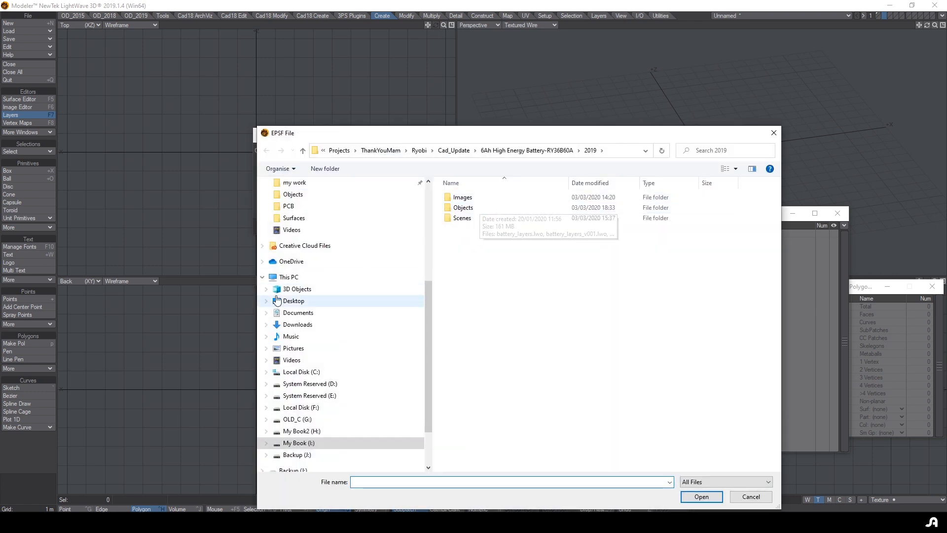
left_click(301, 206)
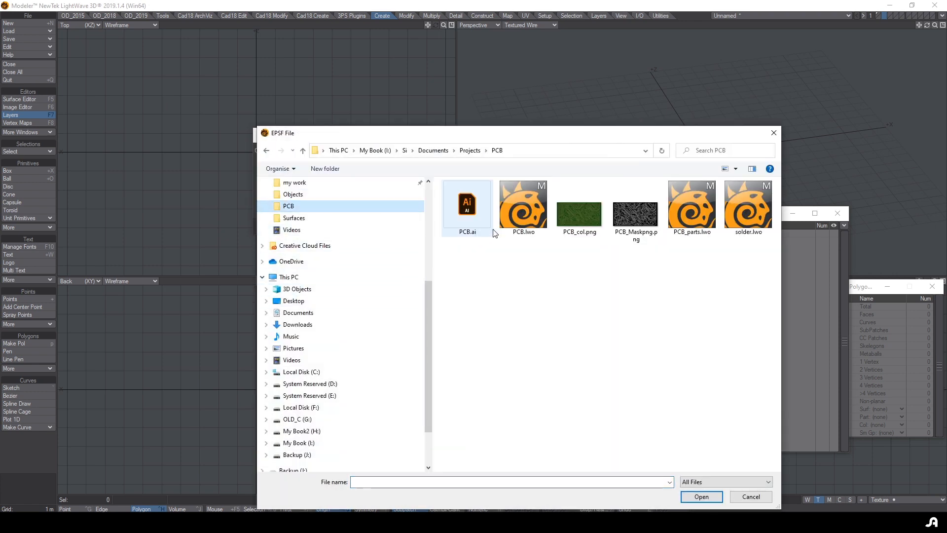
double_click(469, 209)
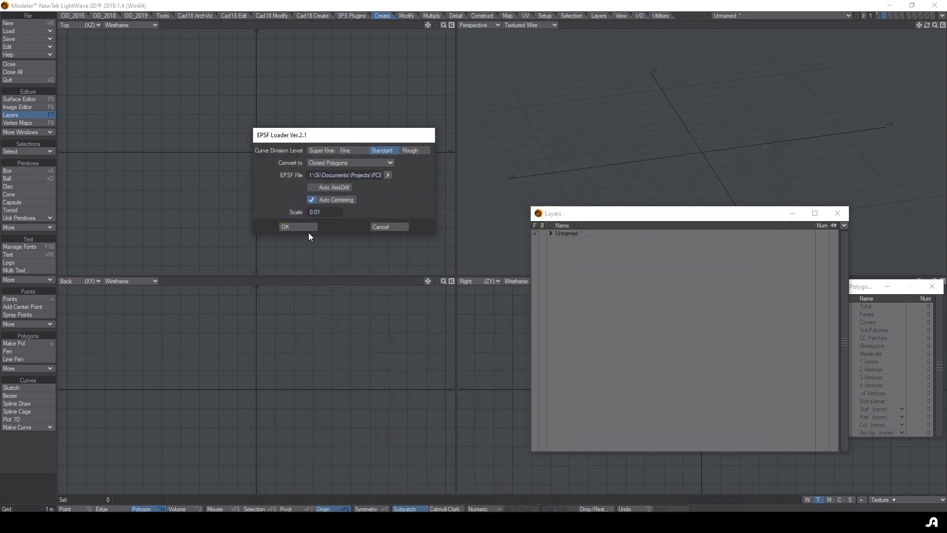
left_click(308, 229)
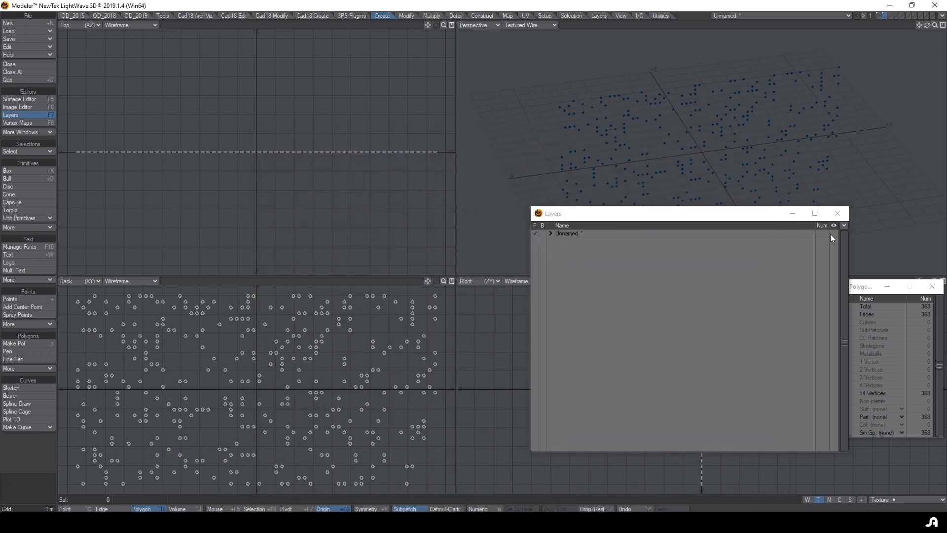
left_click(835, 218)
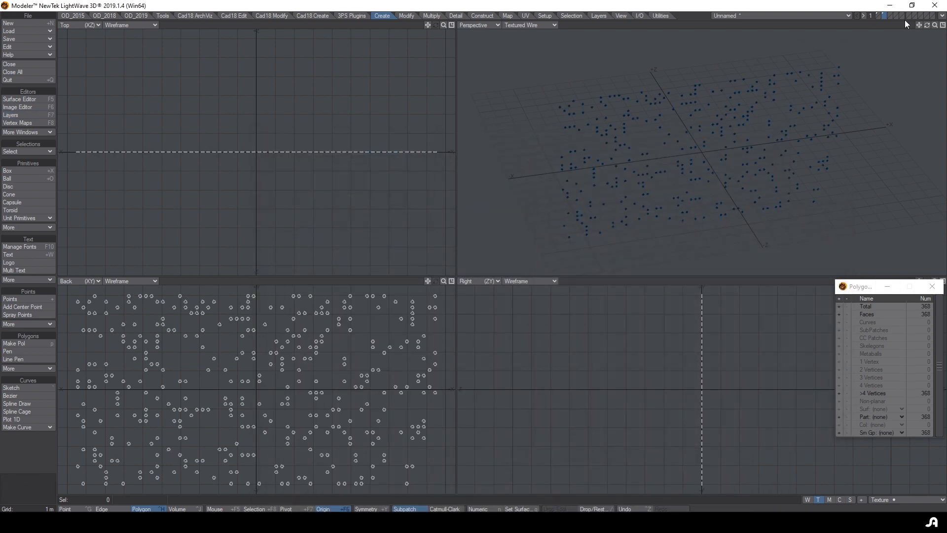
- Rotate the imported hole outlines 90 degrees in the Right view so they lie flat on the ground plane
left_click_drag(935, 25, 515, 247)
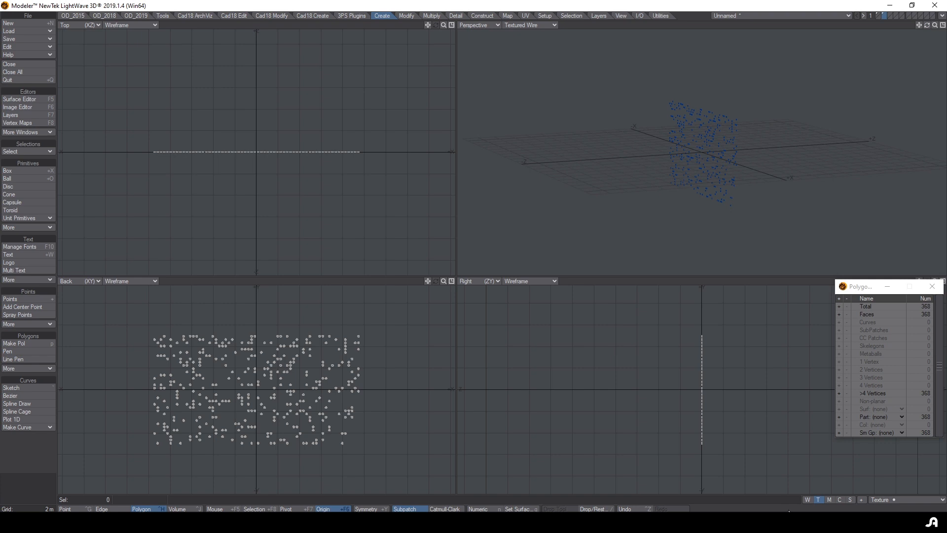
key("y")
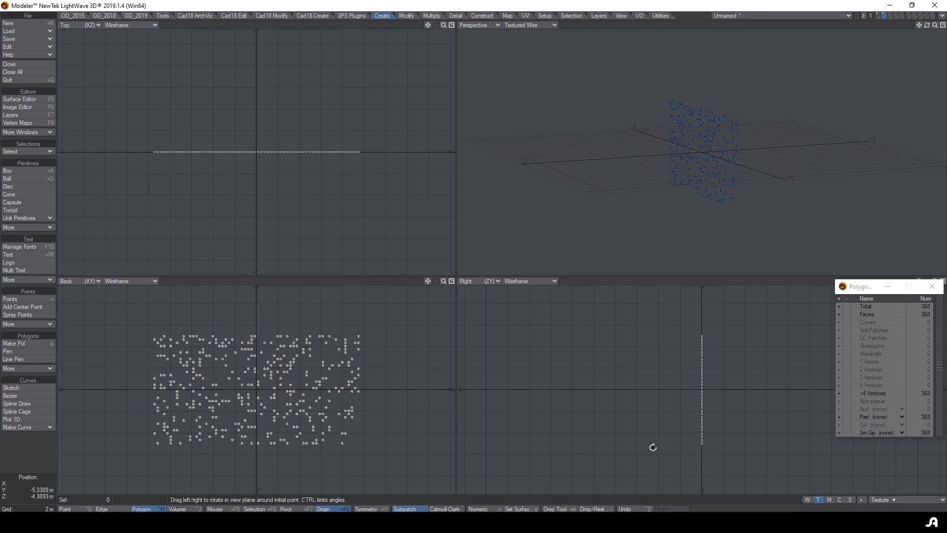
left_click(178, 508)
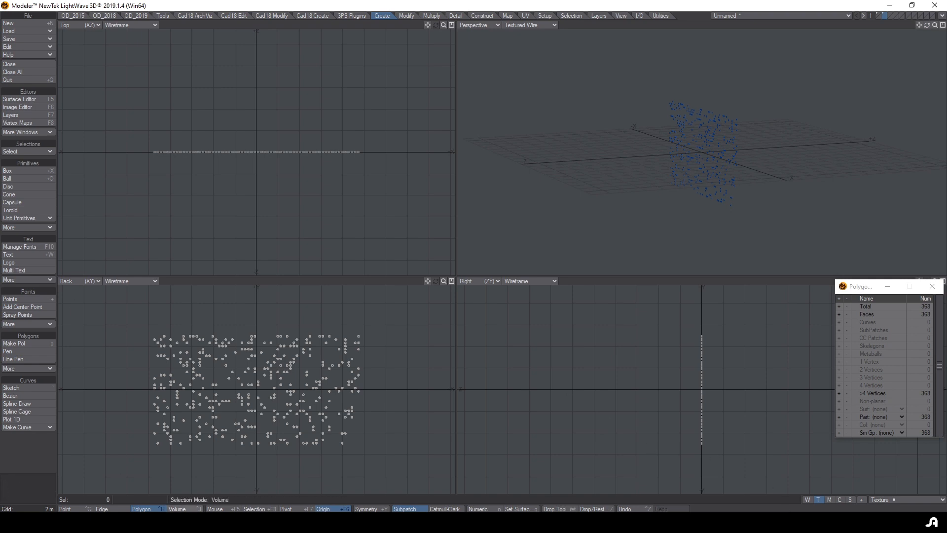
key("y")
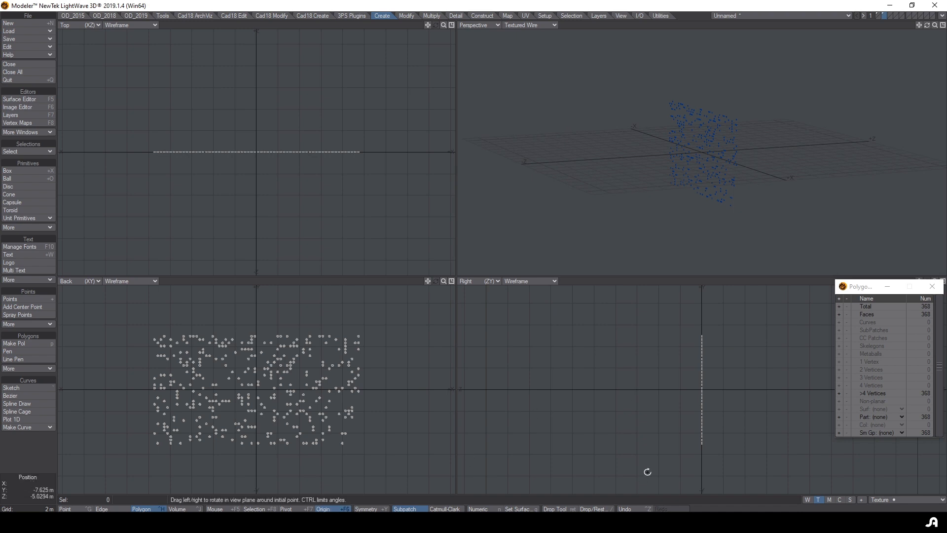
key("r")
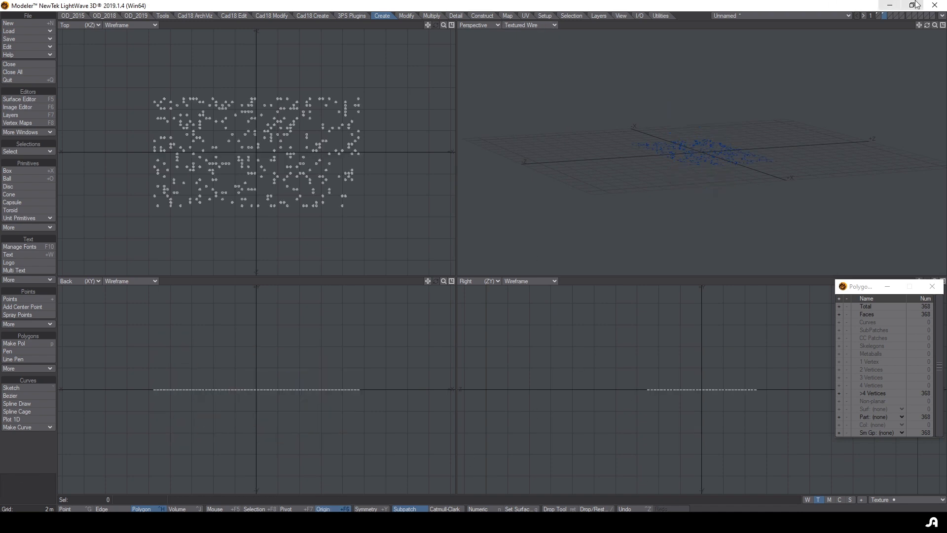
left_click_drag(926, 26, 945, 86)
- Select all points of the hole outlines, compare their alignment with the board on the first layer, and clear the selection
key("ctrl+g")
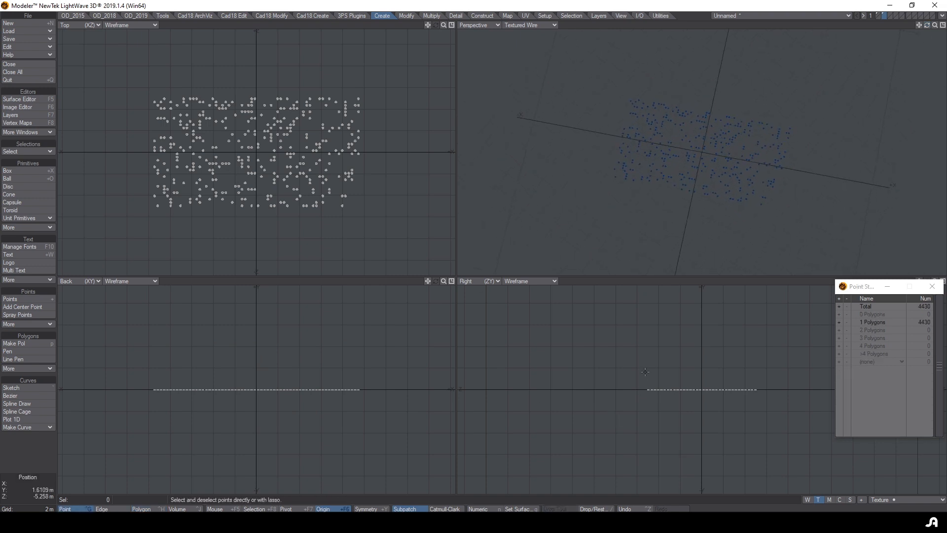
right_click_drag(646, 371, 719, 289)
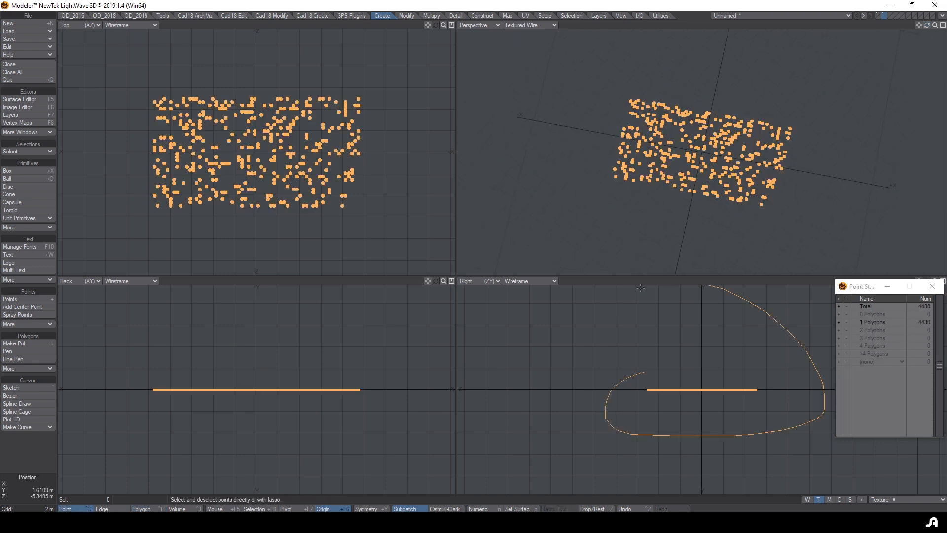
left_click(878, 18)
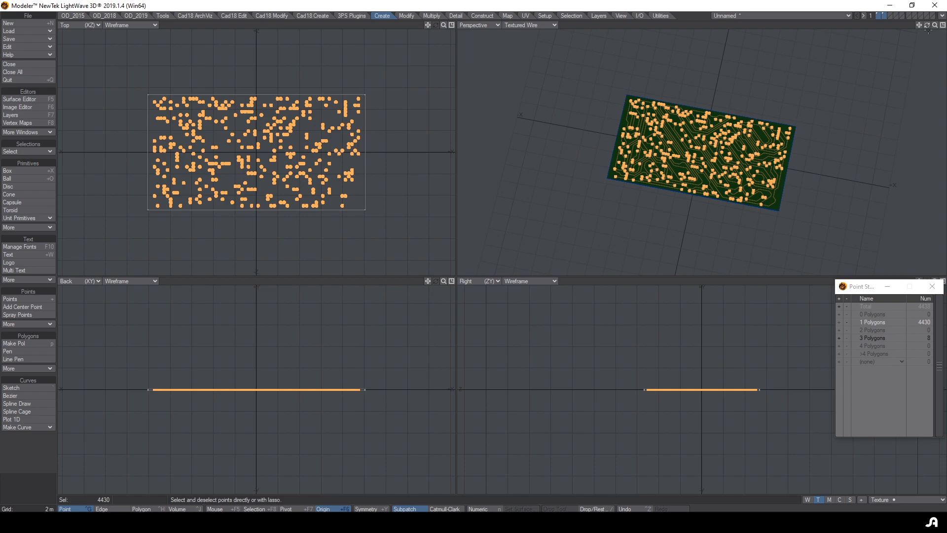
mouse_move(936, 26)
left_mouse_down()
mouse_move(946, 25)
mouse_move(927, 32)
mouse_move(927, 47)
mouse_move(938, 25)
mouse_move(923, 25)
left_mouse_up()
left_click(884, 16)
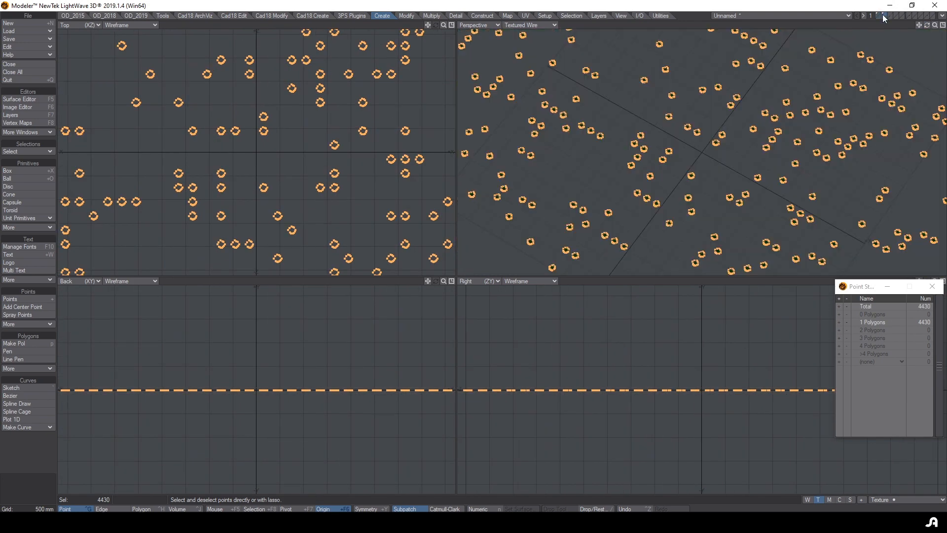
key("slash")
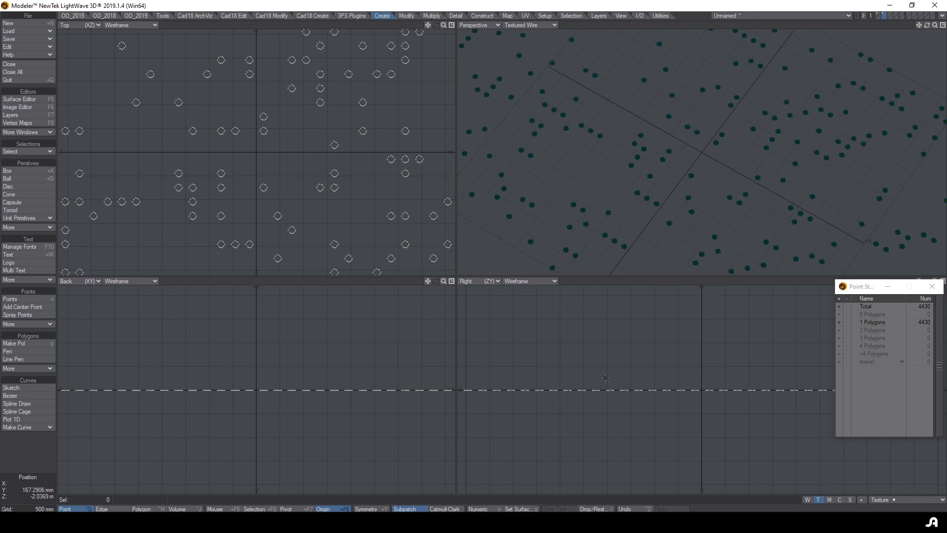
- Collapse every hole polygon on the second layer into a single centre point
left_click(431, 15)
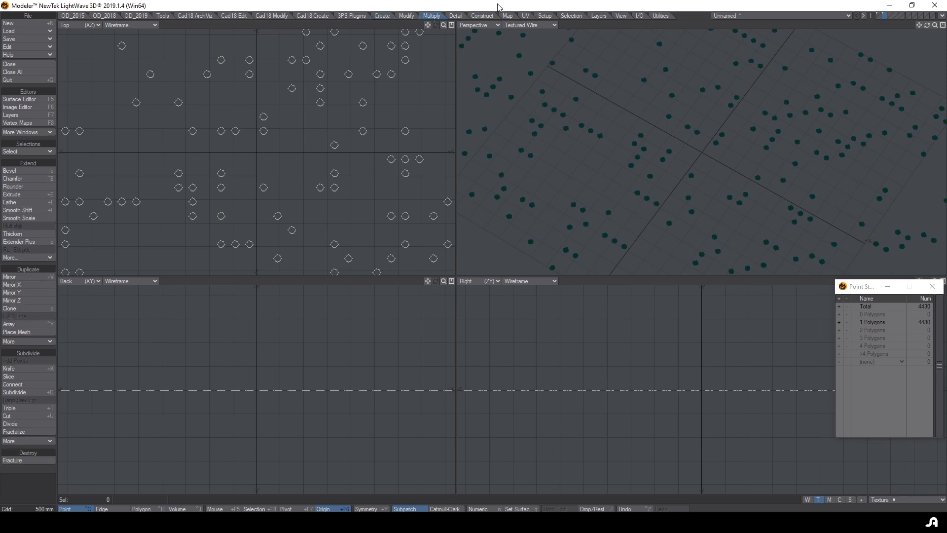
left_click(479, 16)
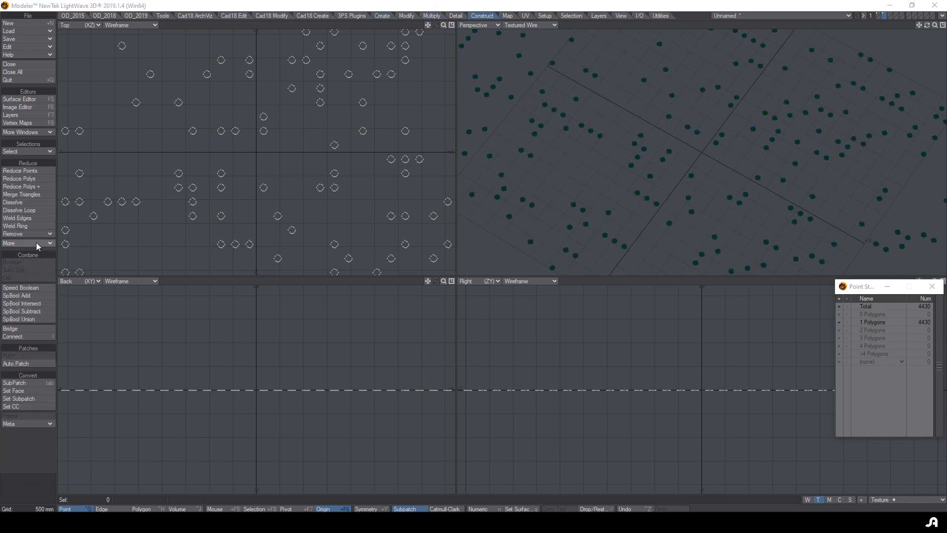
left_click(46, 233)
left_click(47, 233)
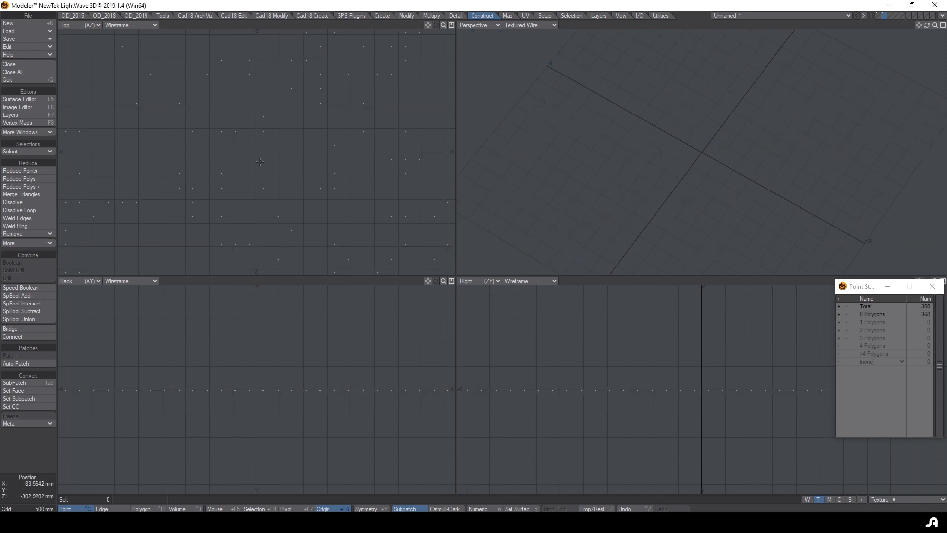
- Select all the hole centre points and move them up to the board's top surface, with the first layer shown for reference
key("a")
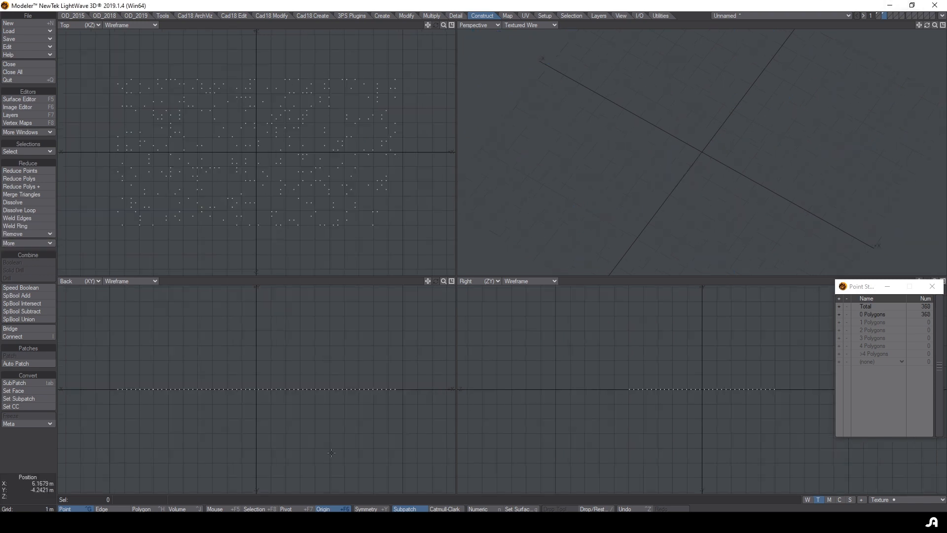
right_click_drag(97, 359, 376, 307)
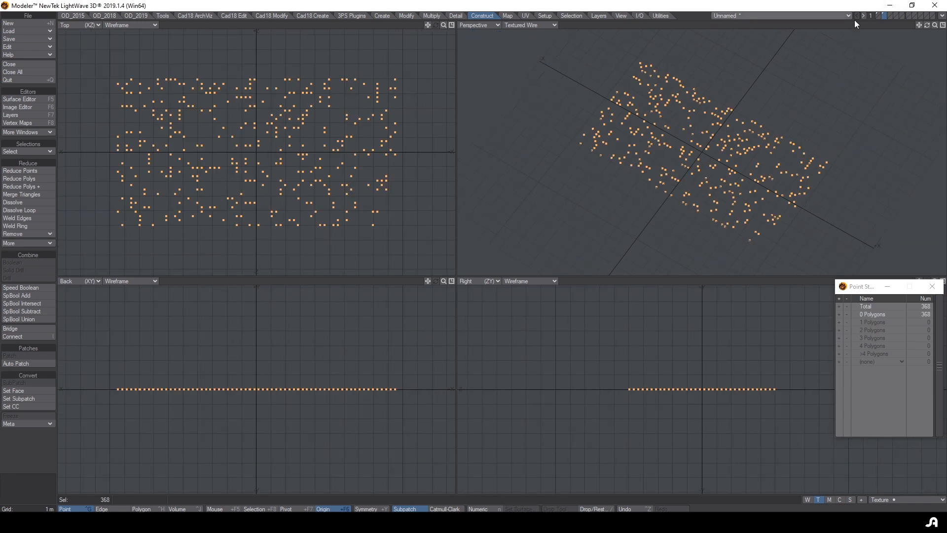
left_click(878, 15, "shift")
left_click_drag(934, 24, 942, 25)
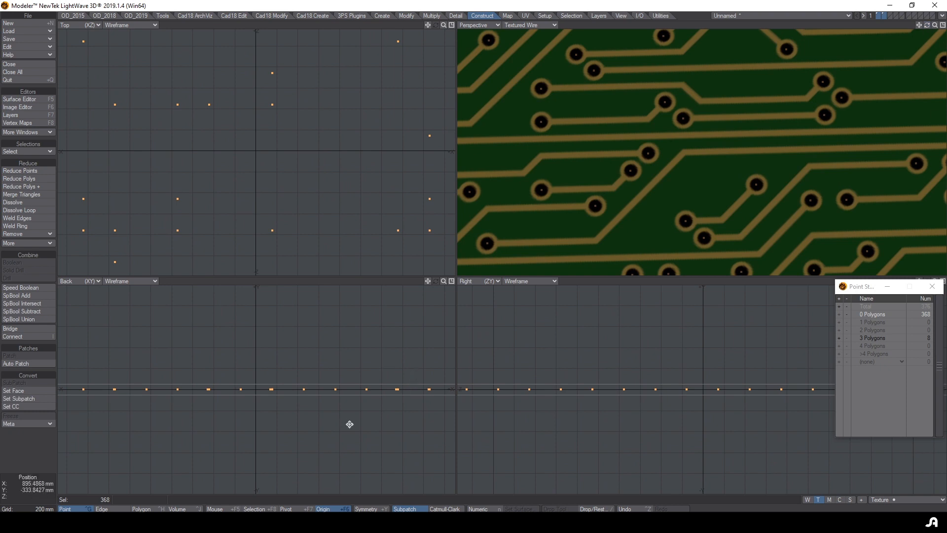
key("t")
left_click_drag(679, 389, 680, 384)
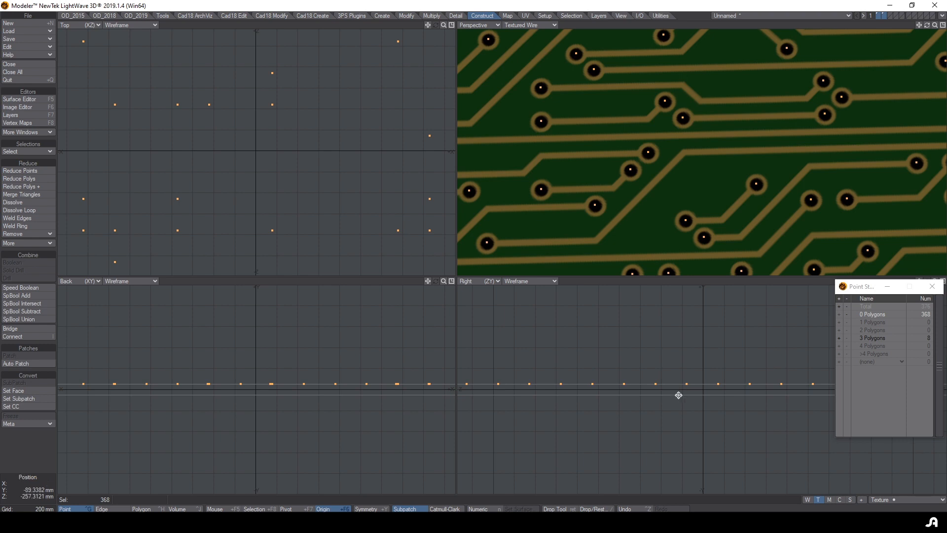
- Copy the centre points to the third layer and move the copies down to the board's underside, using the board as background
left_click(885, 16)
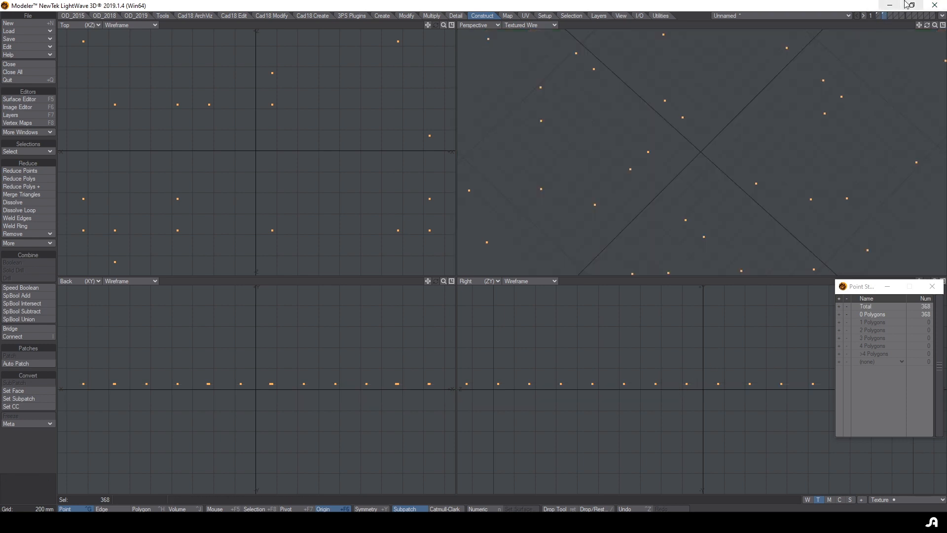
left_click(890, 15)
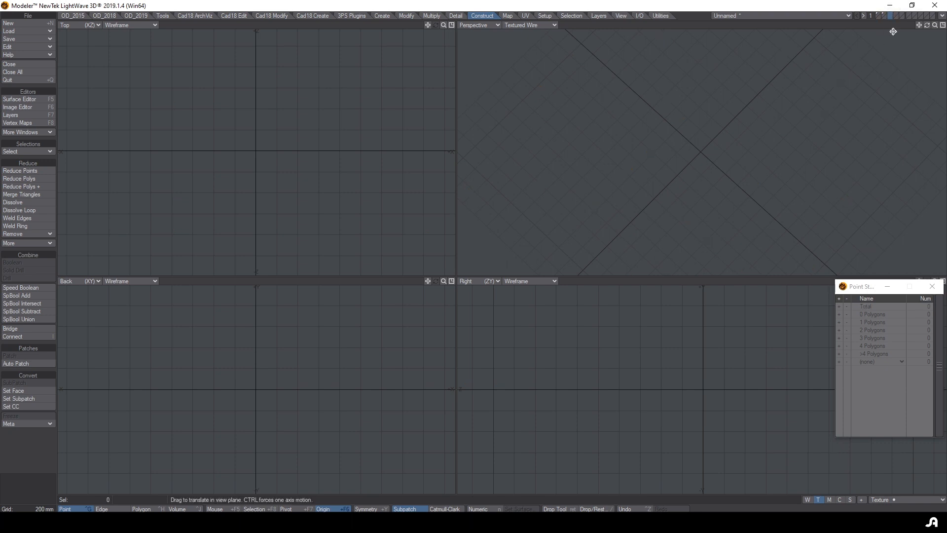
key("ctrl+v")
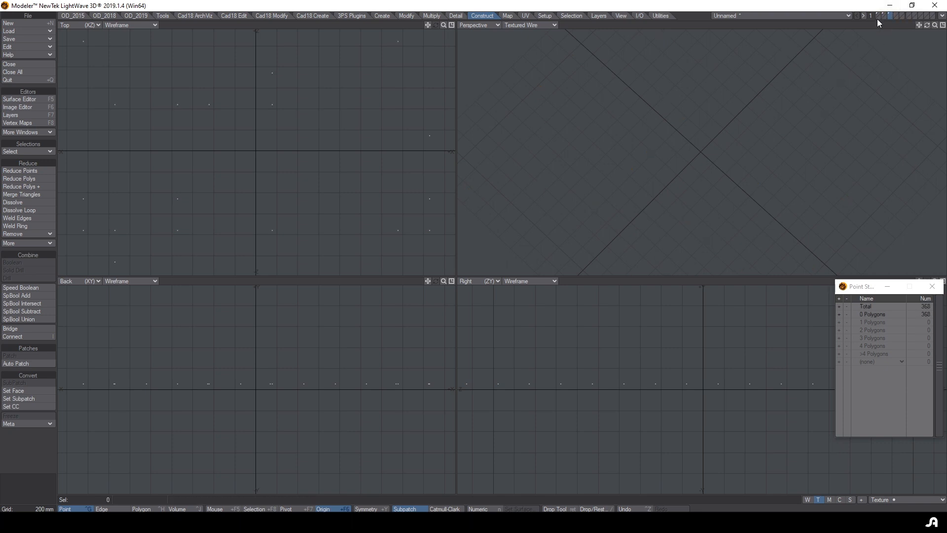
left_click(879, 18)
left_click_drag(649, 372, 648, 377, "ctrl")
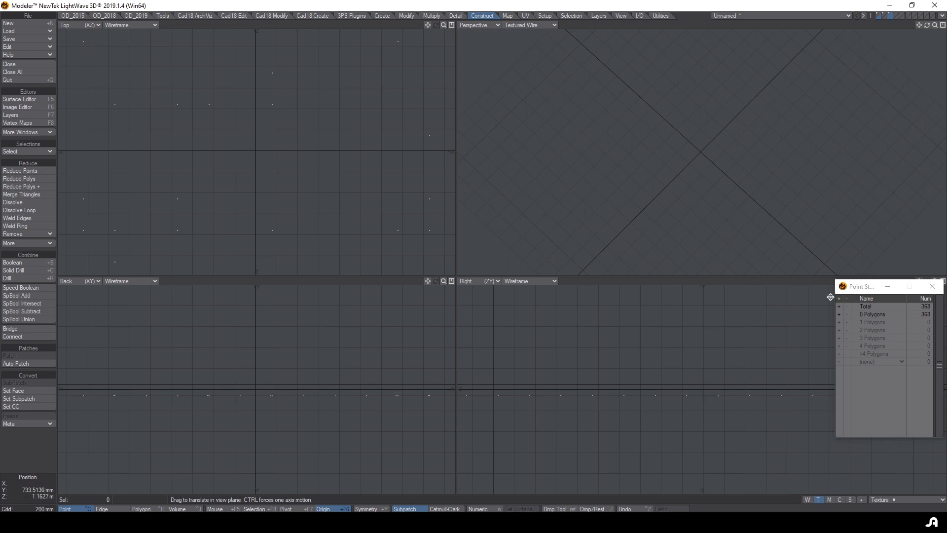
- Inspect the board on the first layer and rename that layer PCB
left_click(879, 15)
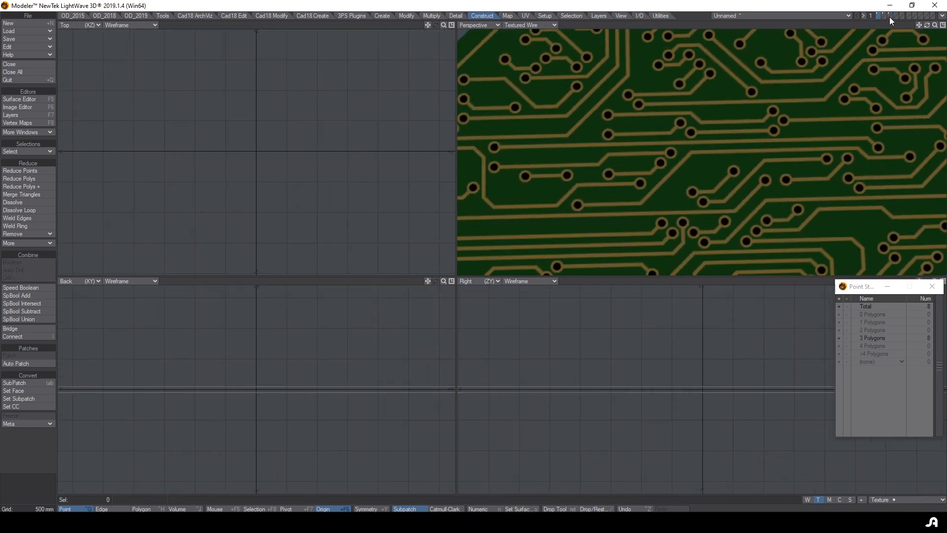
left_click_drag(927, 25, 886, 77)
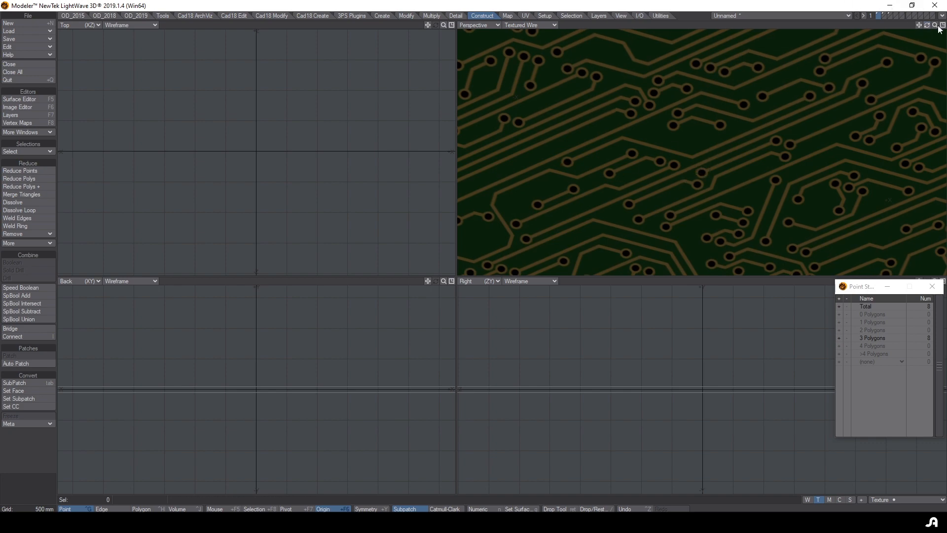
left_click_drag(927, 25, 864, 16)
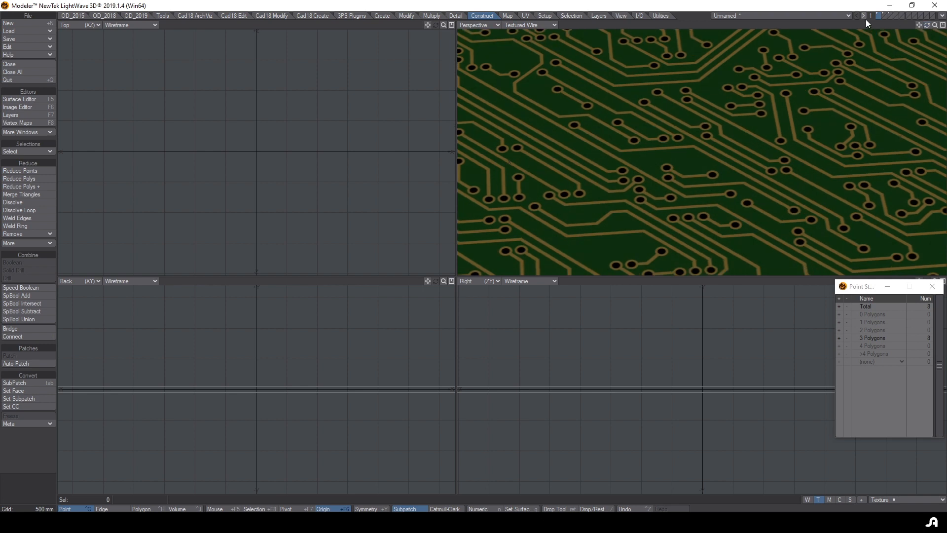
key("F7")
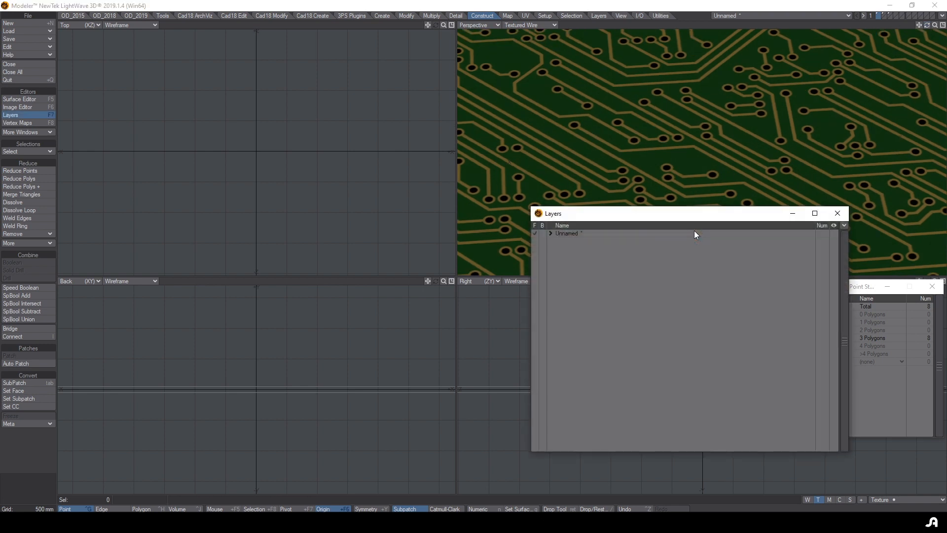
left_click(551, 234)
double_click(575, 241)
type("PCB")
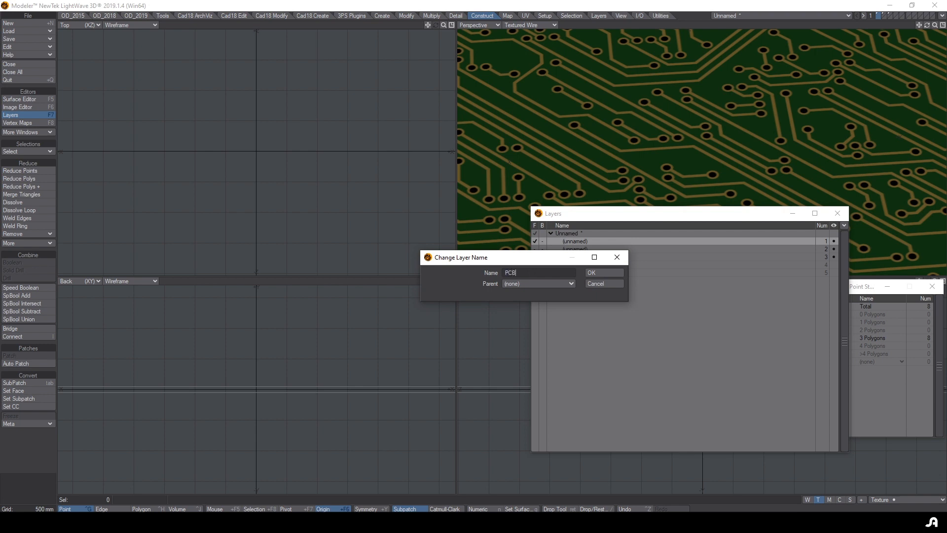
key("Return")
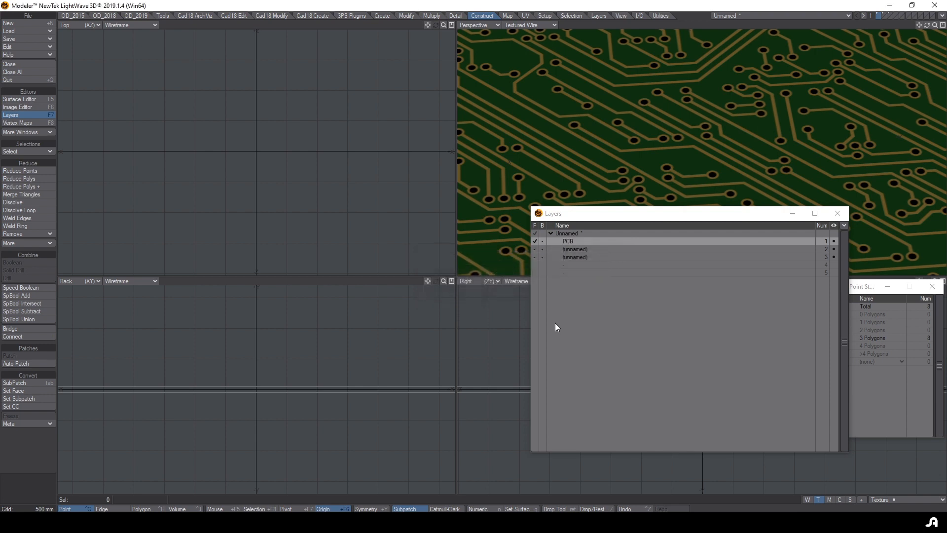
- Rename the second layer Components and the third layer Solder
double_click(581, 248)
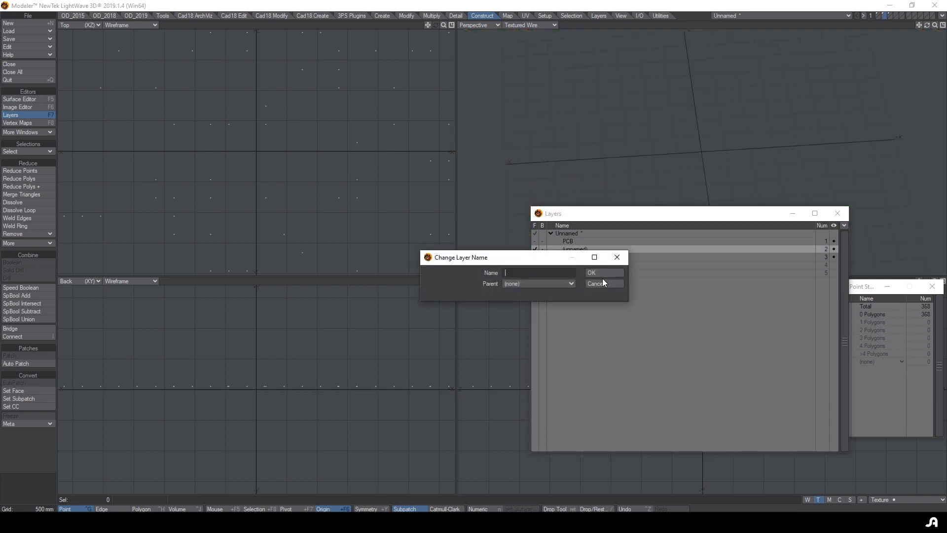
type("Components")
key("Return")
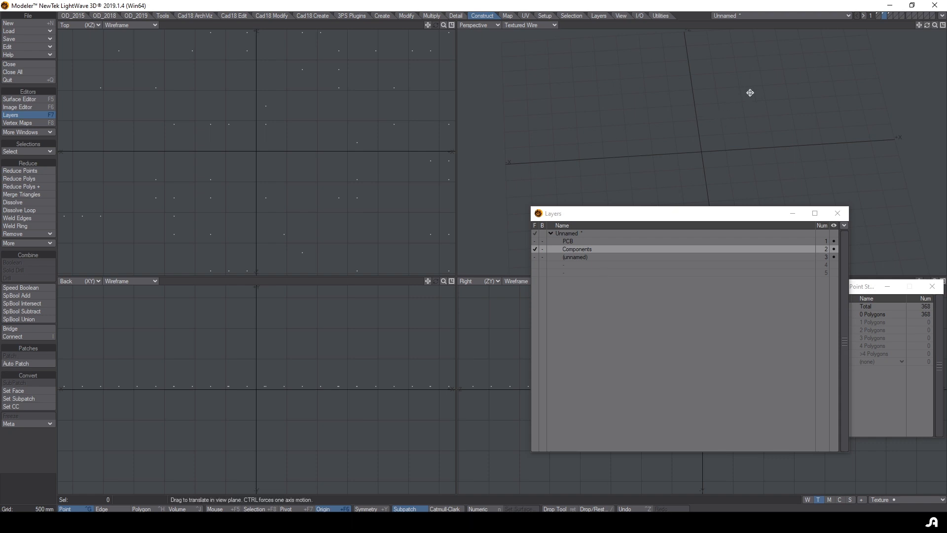
double_click(576, 255)
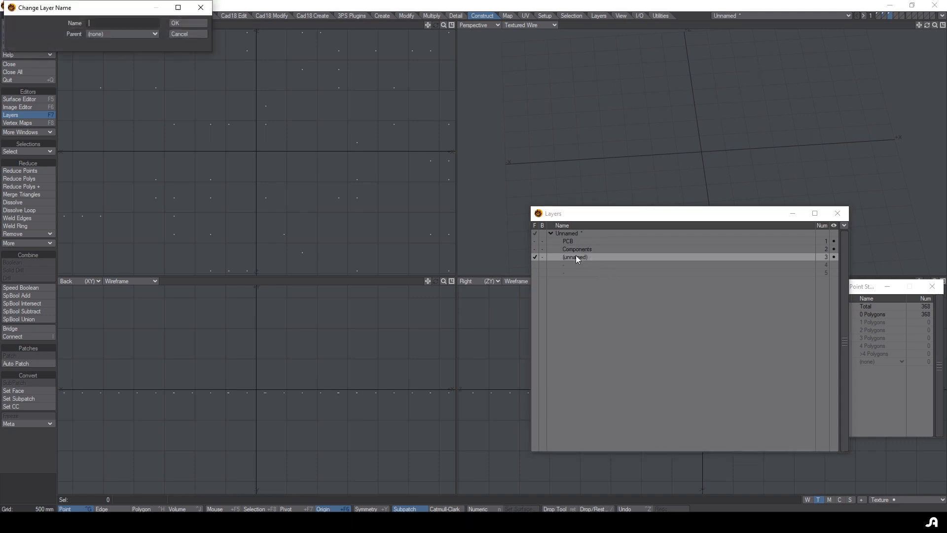
type("Solder")
key("Return")
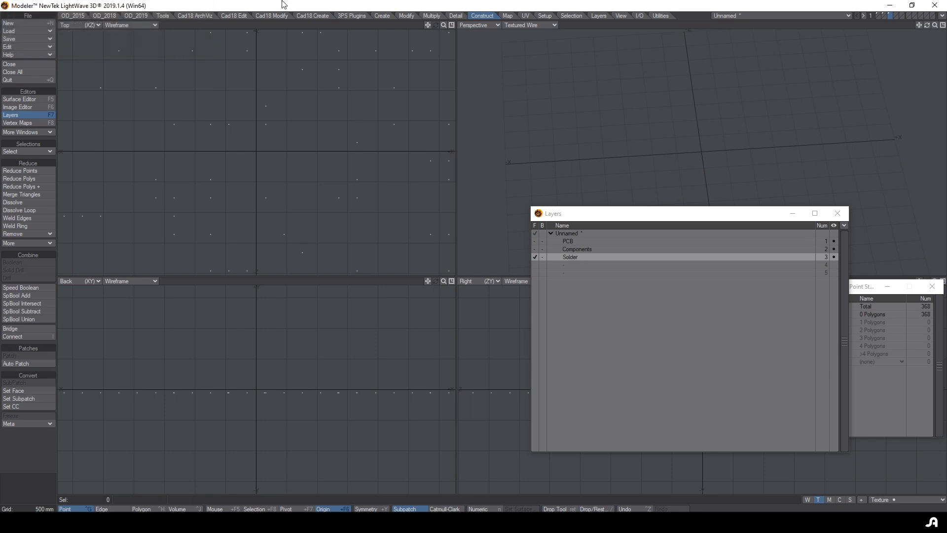
- Save the object as PCB.lwo in the PCB project folder, replacing the existing file
key("s")
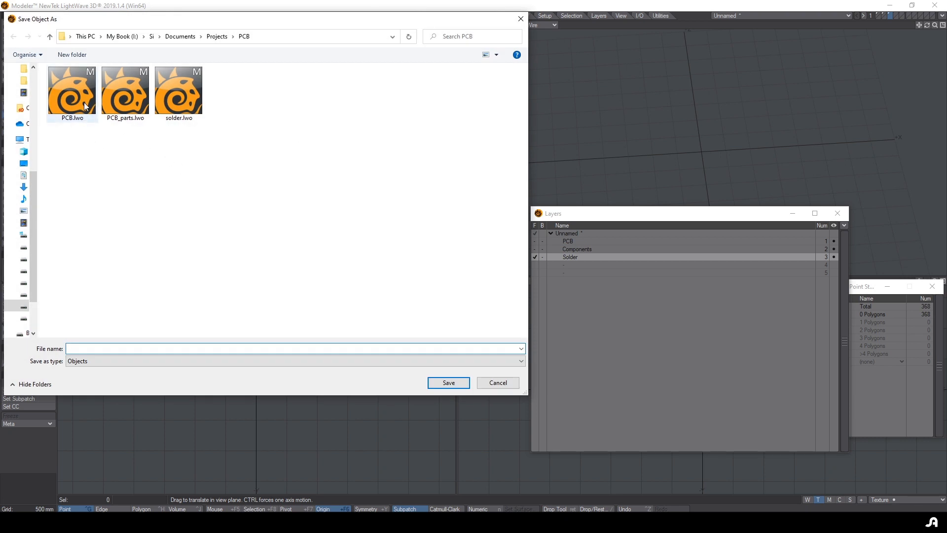
double_click(84, 103)
left_click(480, 298)
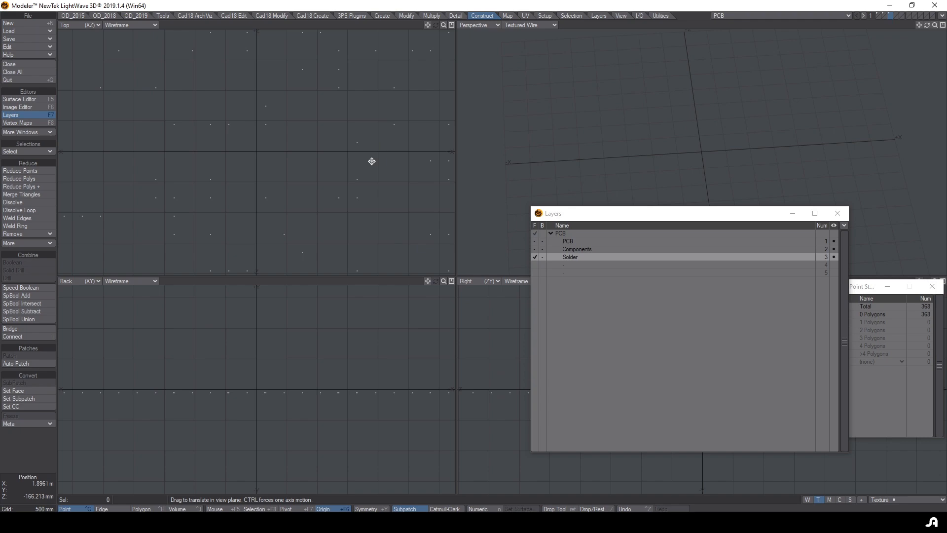
- Load the PCB_parts.lwo object, fit its parts in the views and close the layer list
key("ctrl+o")
double_click(271, 96)
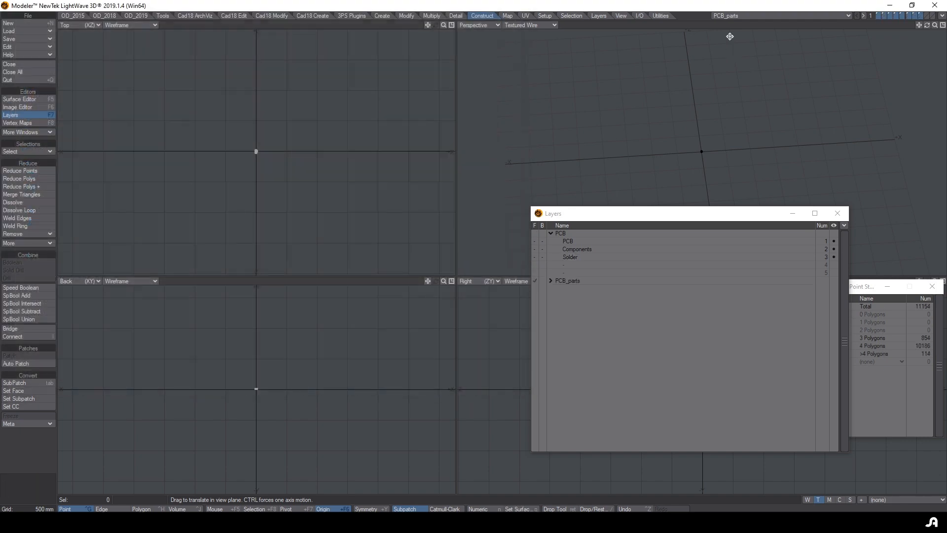
key("a")
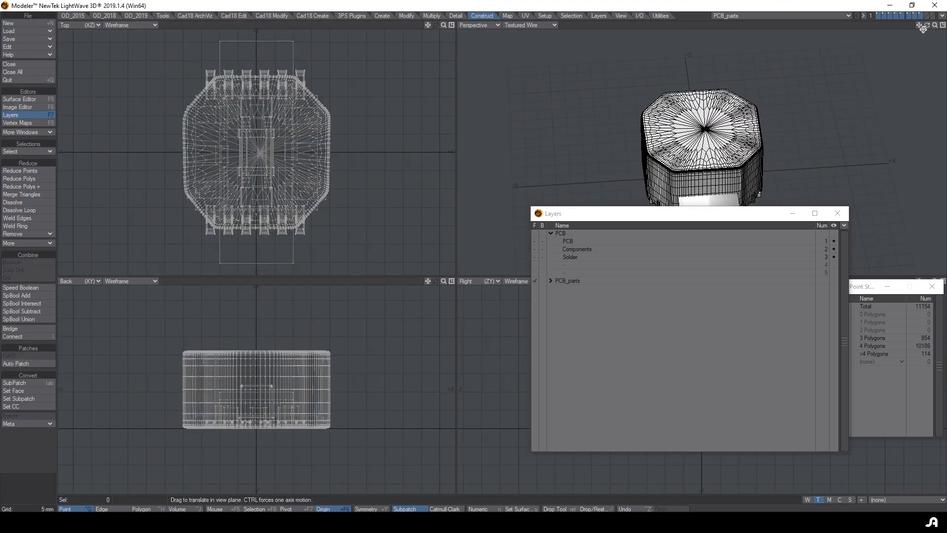
left_click_drag(923, 28, 888, 30)
left_click(837, 213)
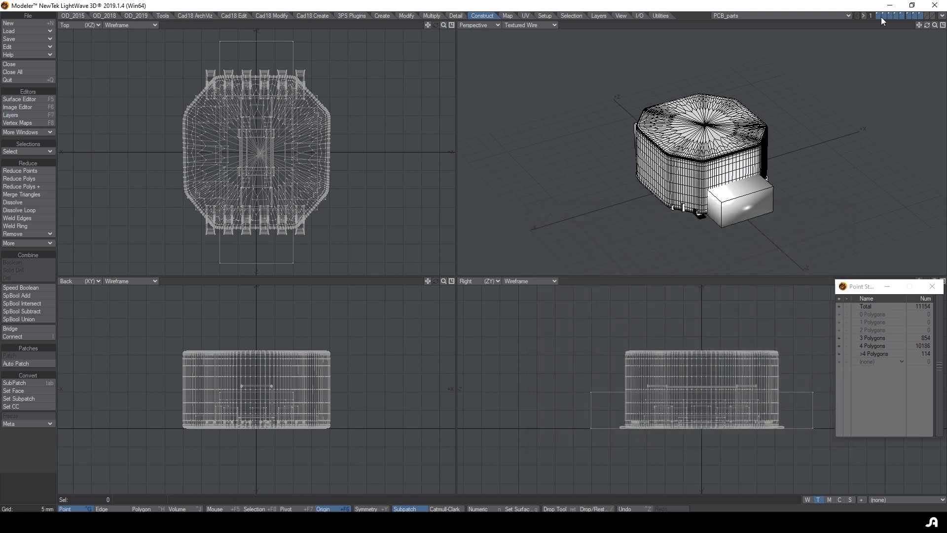
- Examine the component models on each layer of the PCB_parts object one by one
left_click(881, 16)
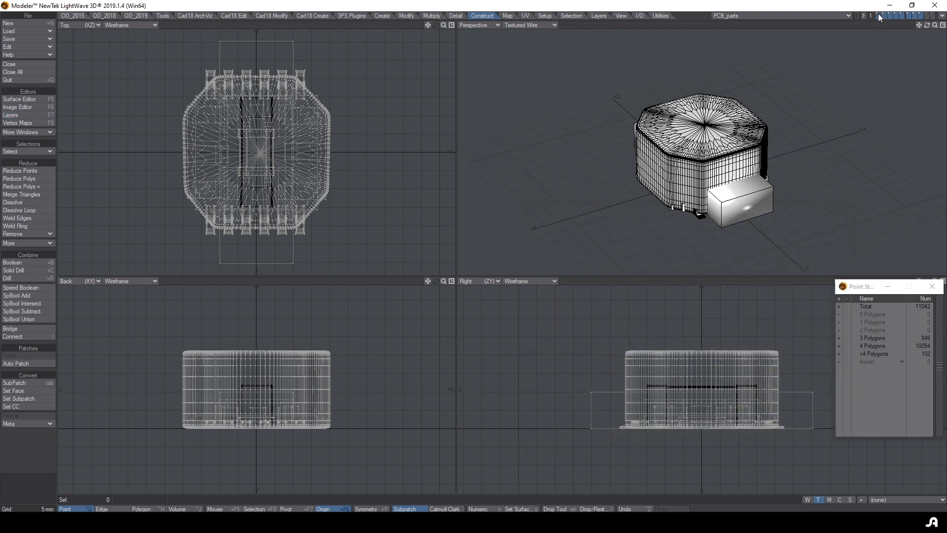
left_click(887, 16)
left_click(883, 16)
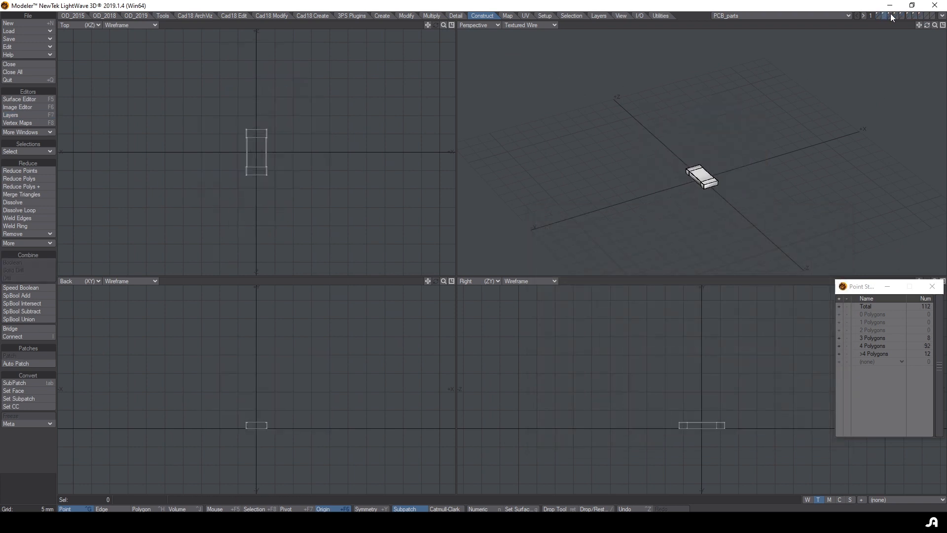
left_click(891, 17)
left_click(897, 17)
left_click(904, 16)
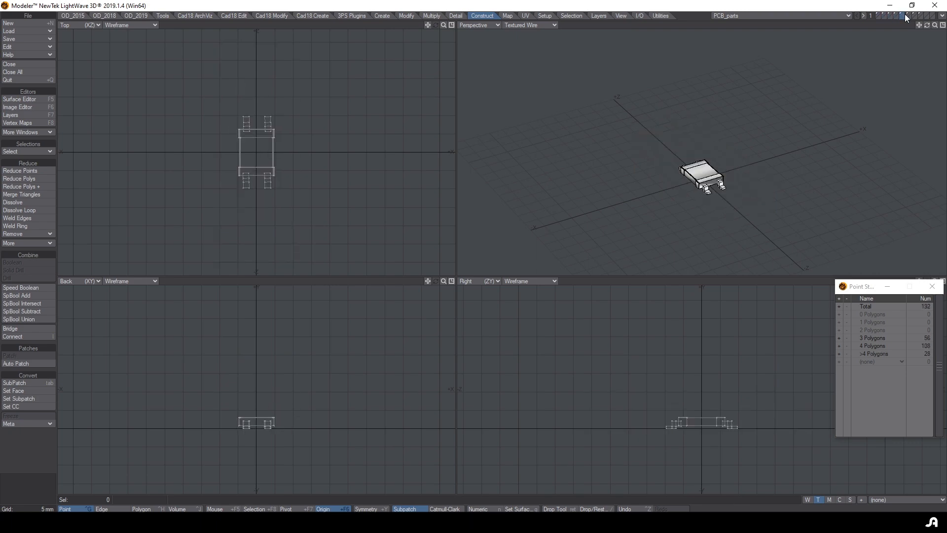
left_click(911, 16)
left_click(916, 17)
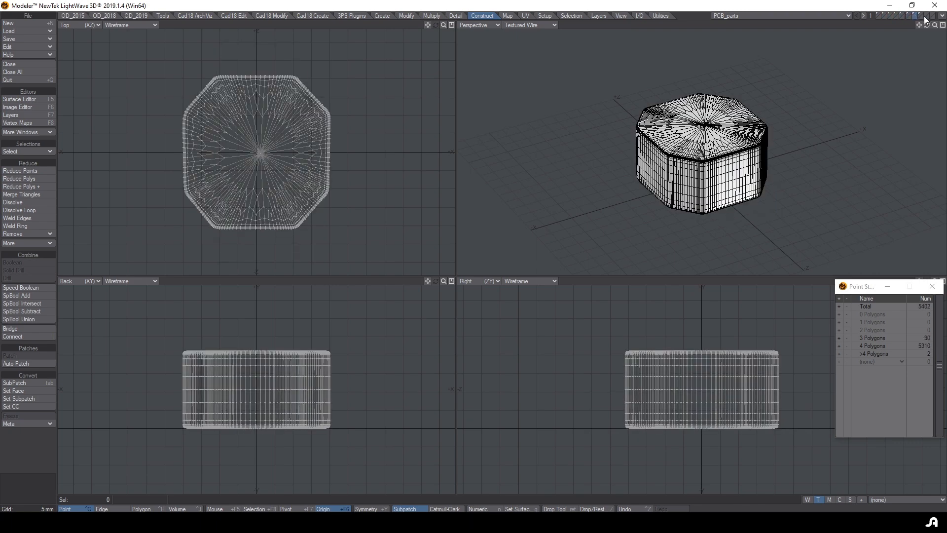
left_click(921, 17)
left_click(916, 17)
left_click(904, 17)
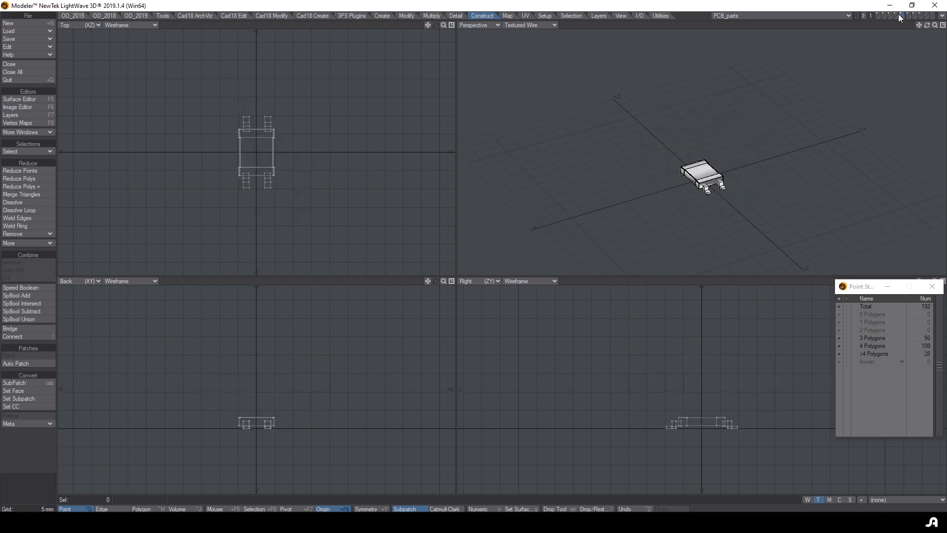
left_click(897, 16)
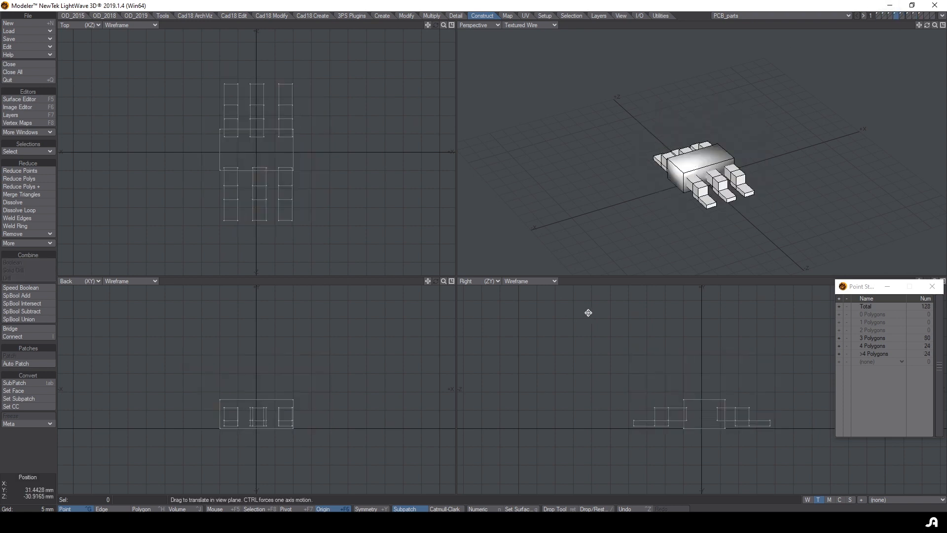
- Make PCB the current object, send it to Layout and switch to Layout
left_click(798, 16)
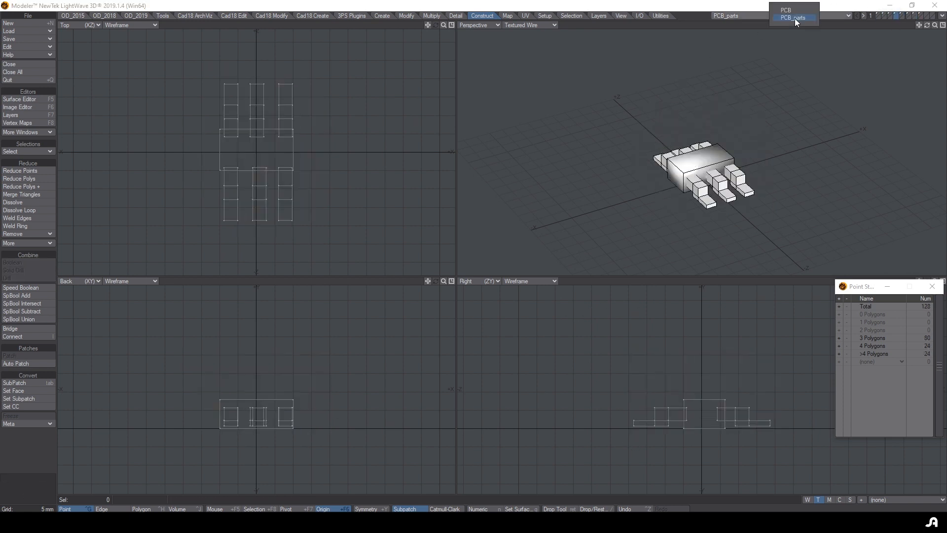
left_click(795, 11)
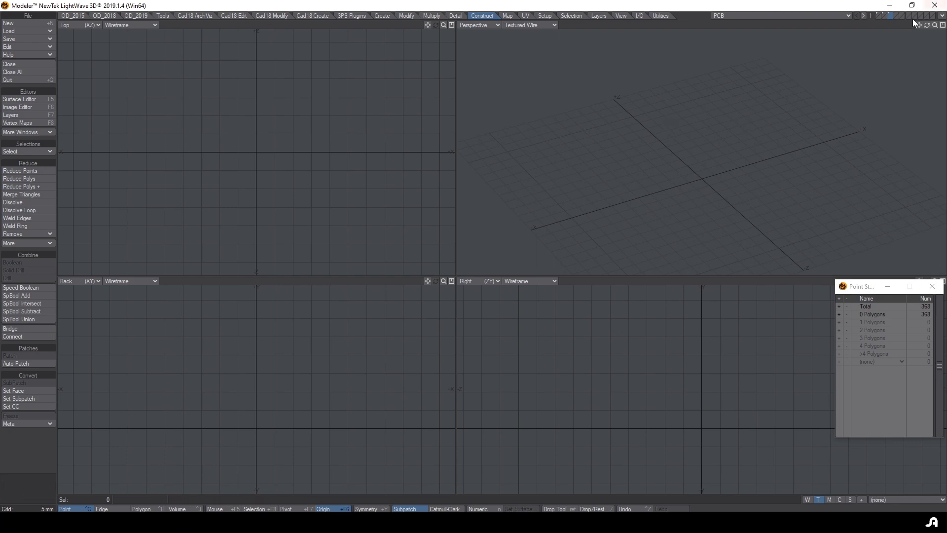
left_click(943, 19)
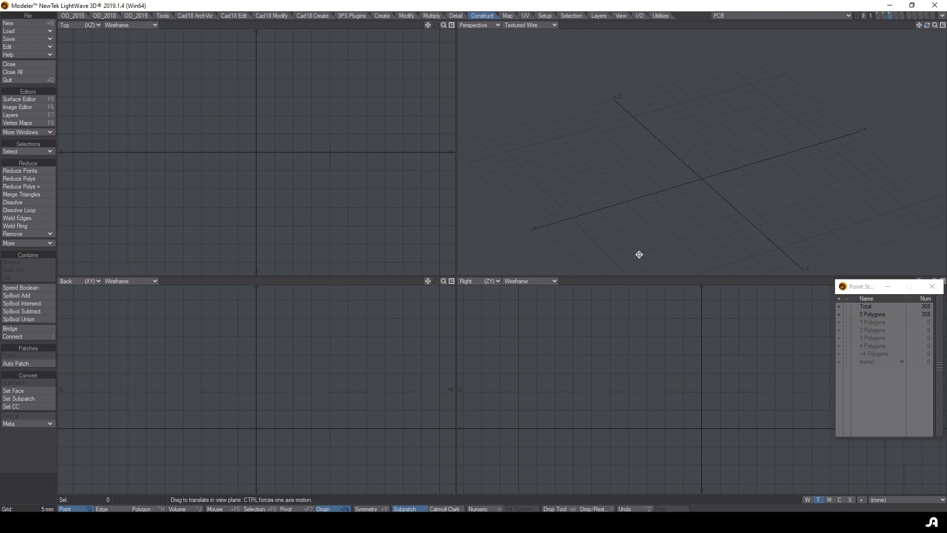
key("F12")
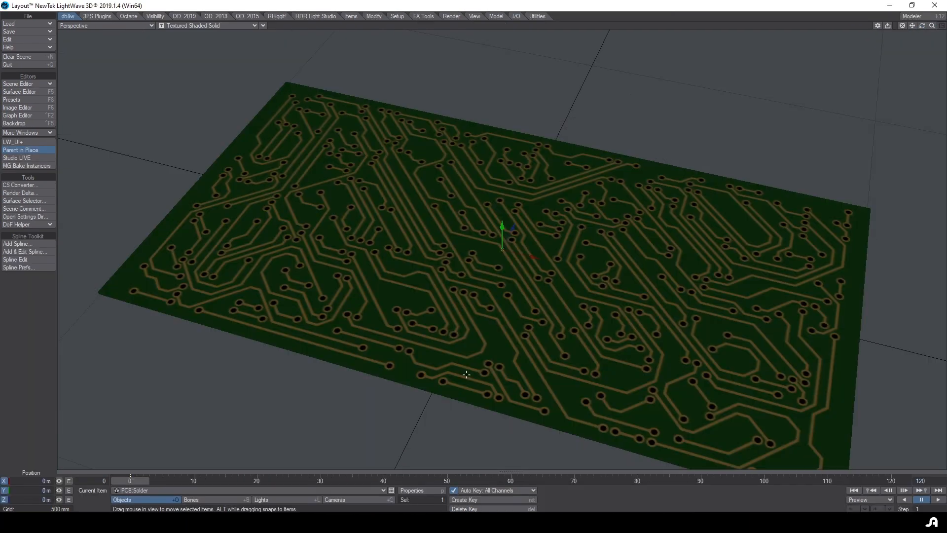
- Load PCB_parts.lwo into the Layout scene
key("plus")
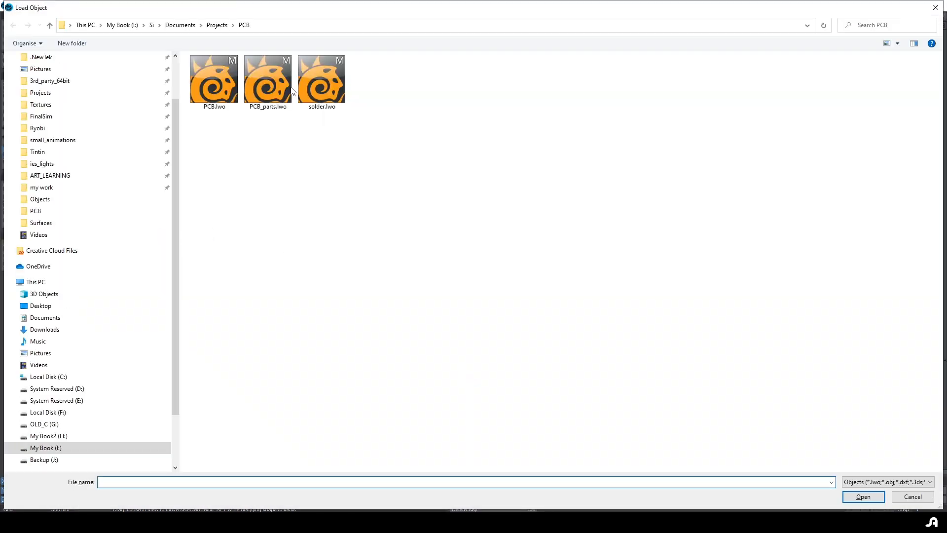
double_click(293, 94)
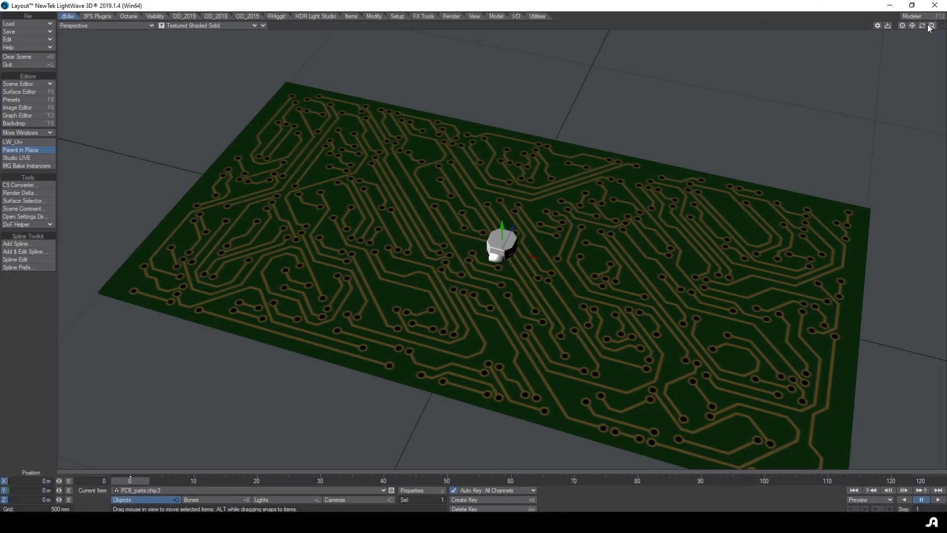
mouse_move(922, 26)
left_mouse_down()
mouse_move(939, 16)
mouse_move(923, 26)
left_mouse_up()
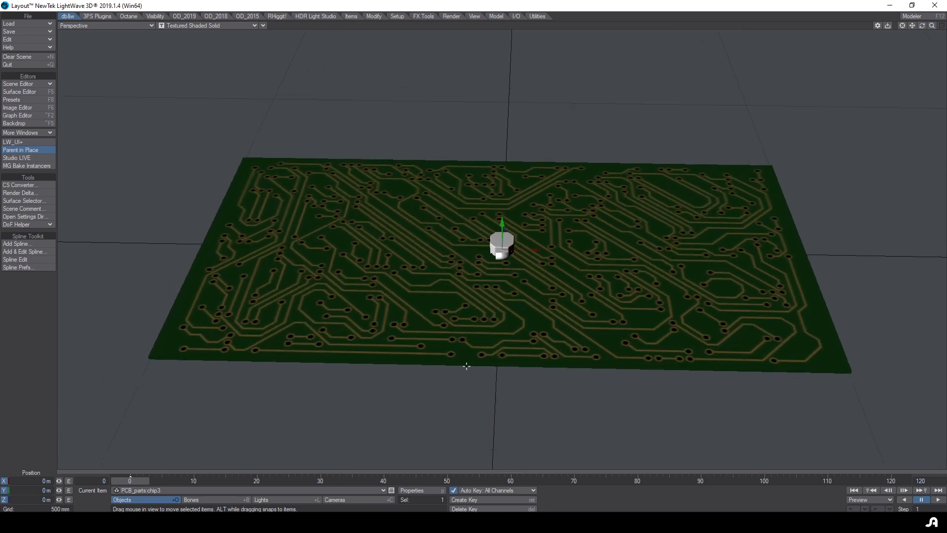
- Select all PCB_parts items in the Scene Editor and move them off the board to about -605 mm on X
left_click(21, 85)
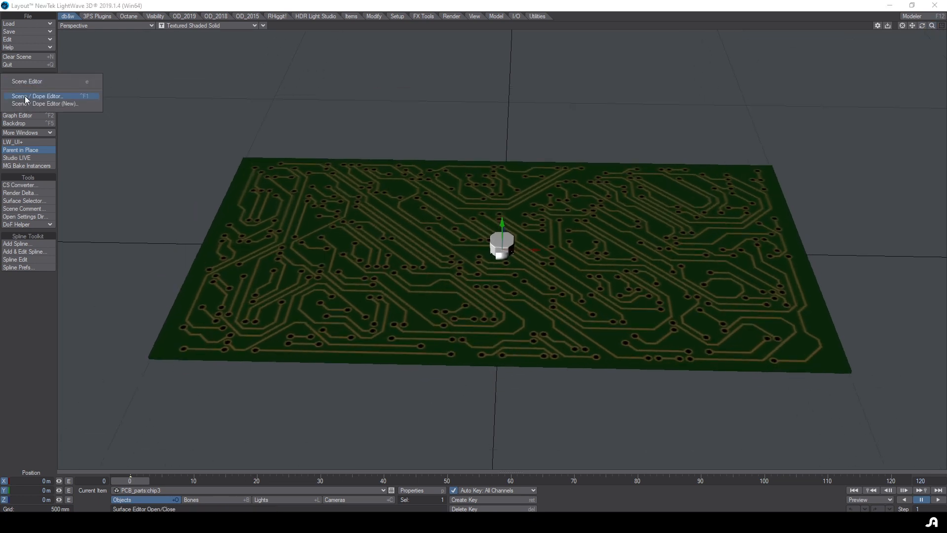
left_click(25, 96)
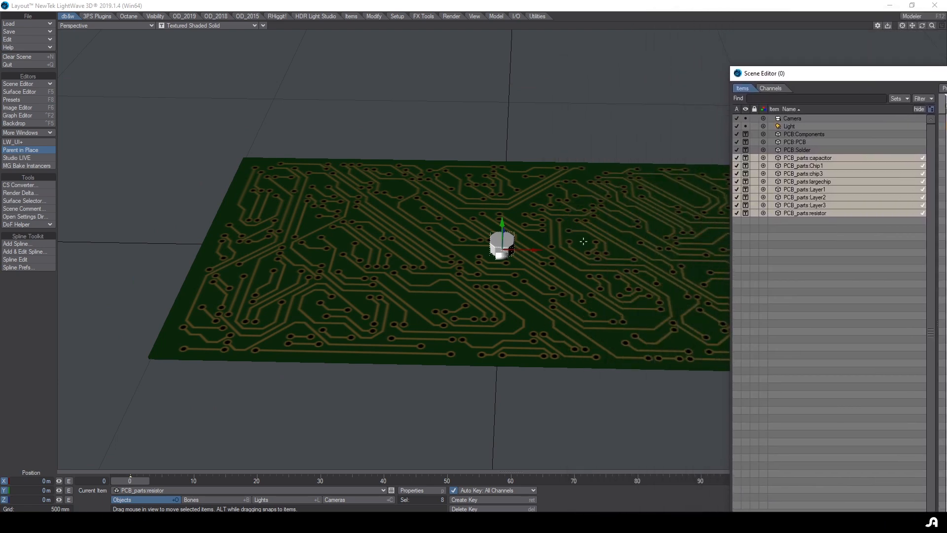
left_click_drag(525, 253, 161, 243)
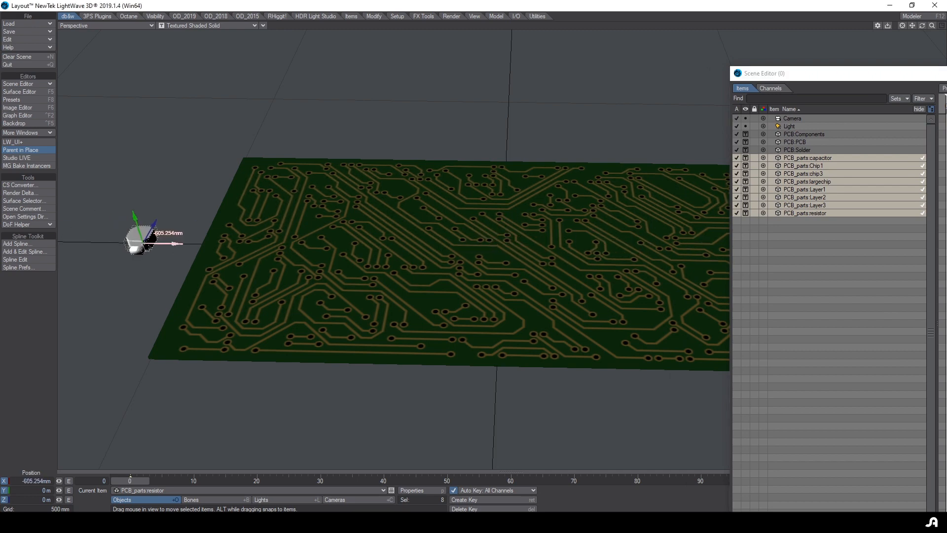
- Add an Instance Generator to the PCB:Components object and open its settings beside the board
left_click(809, 135)
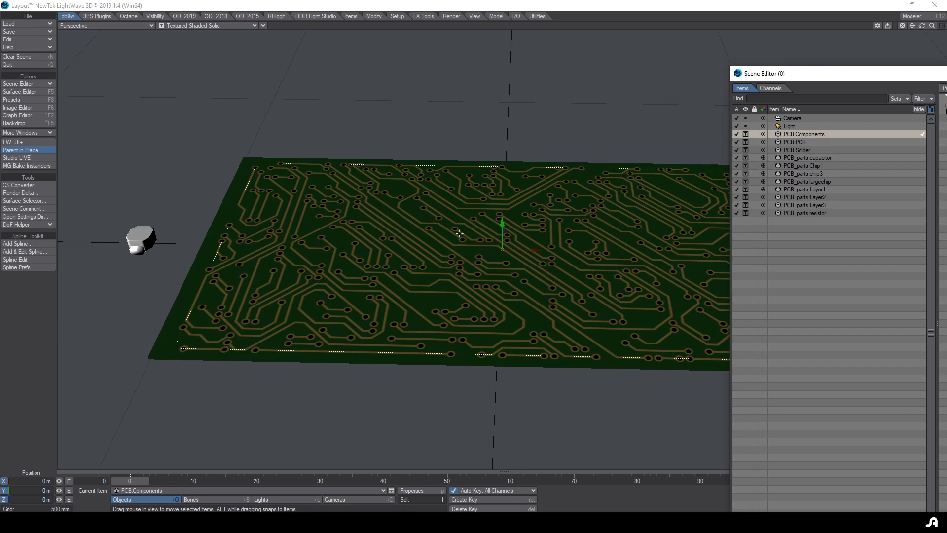
key("p")
left_click(887, 304)
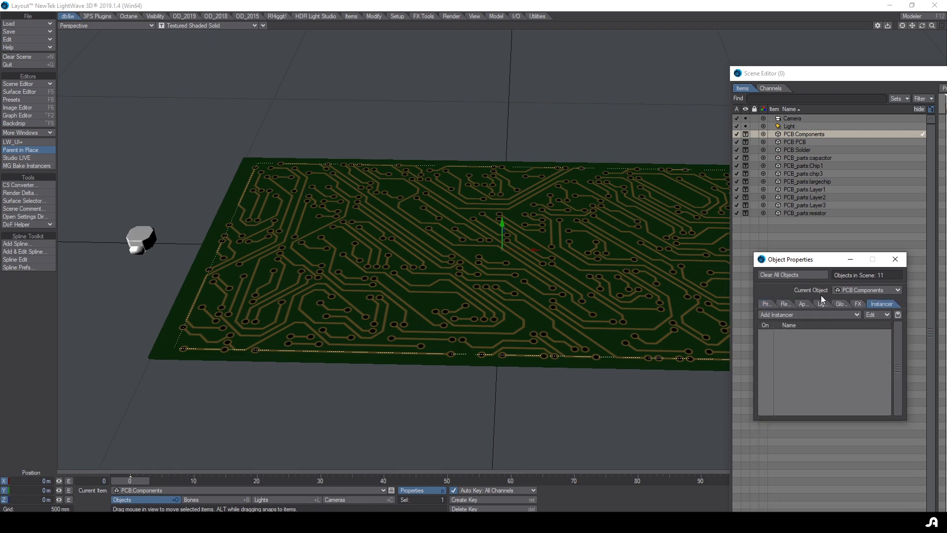
left_click(767, 320)
left_click(770, 319)
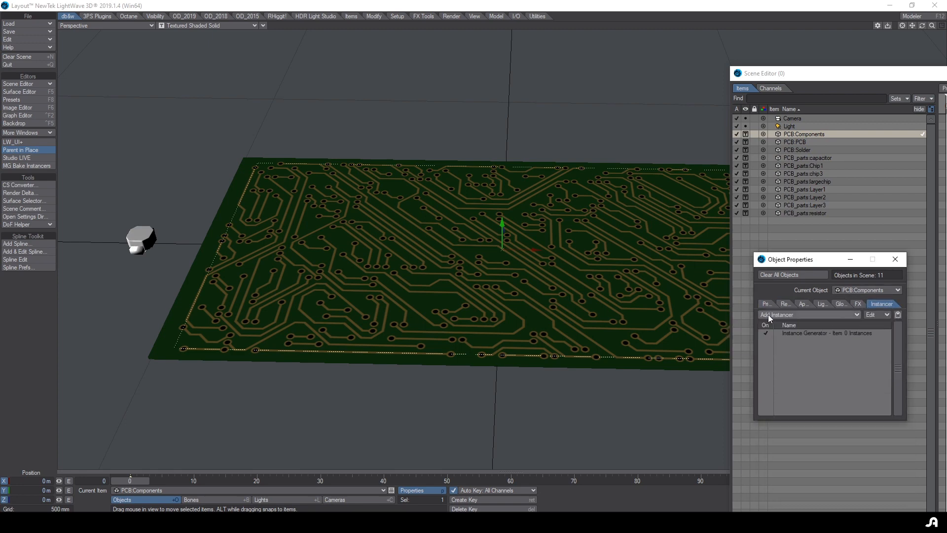
double_click(779, 333)
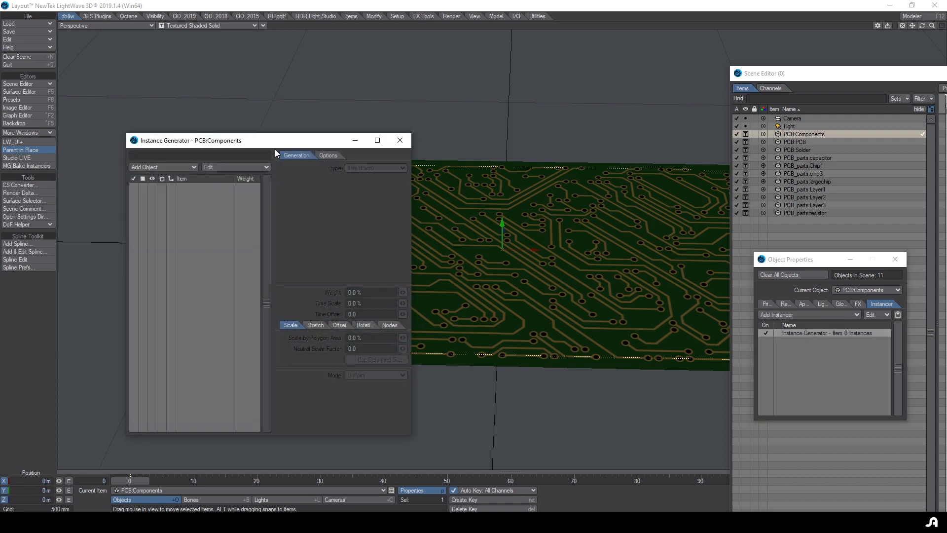
left_click_drag(275, 141, 769, 157)
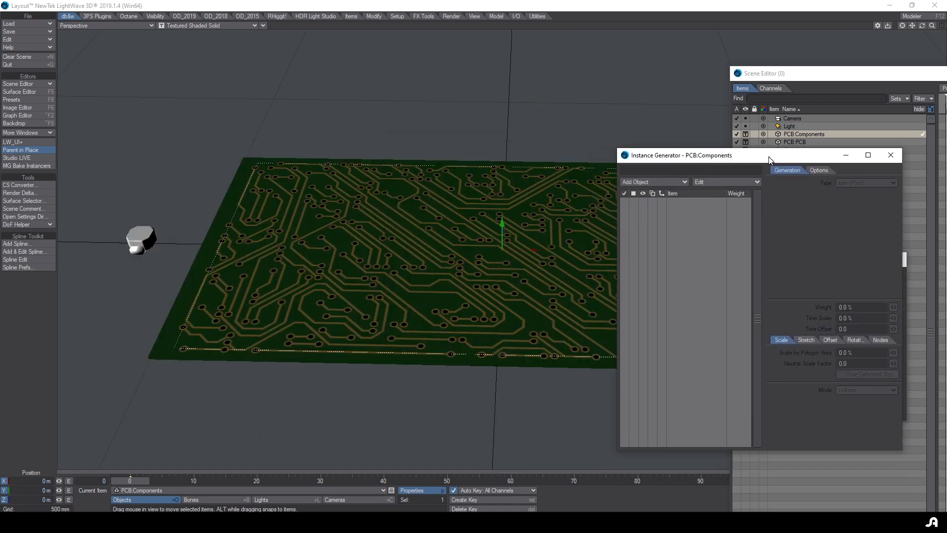
- Add PCB_parts:Layer1 as the instanced object and display its instances as Shaded Solid
left_click(638, 182)
left_click(636, 205)
left_click(713, 202)
left_click(644, 202)
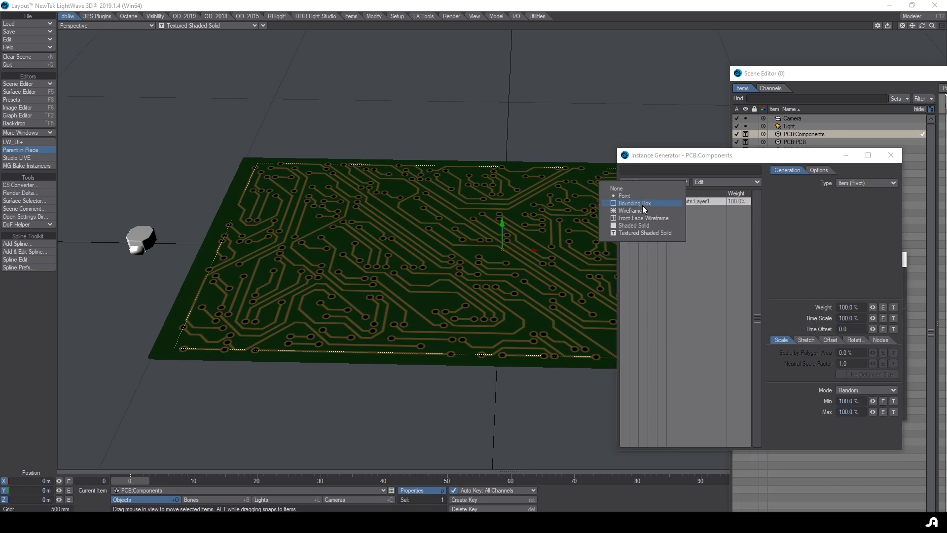
left_click(641, 226)
- Set the instance generation type to Points with Max Points enabled
left_click(852, 184)
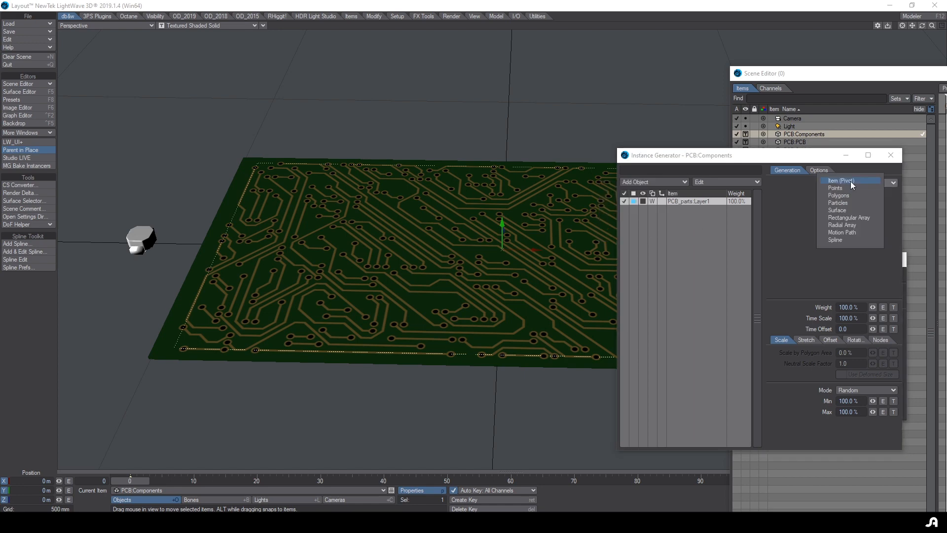
left_click(847, 188)
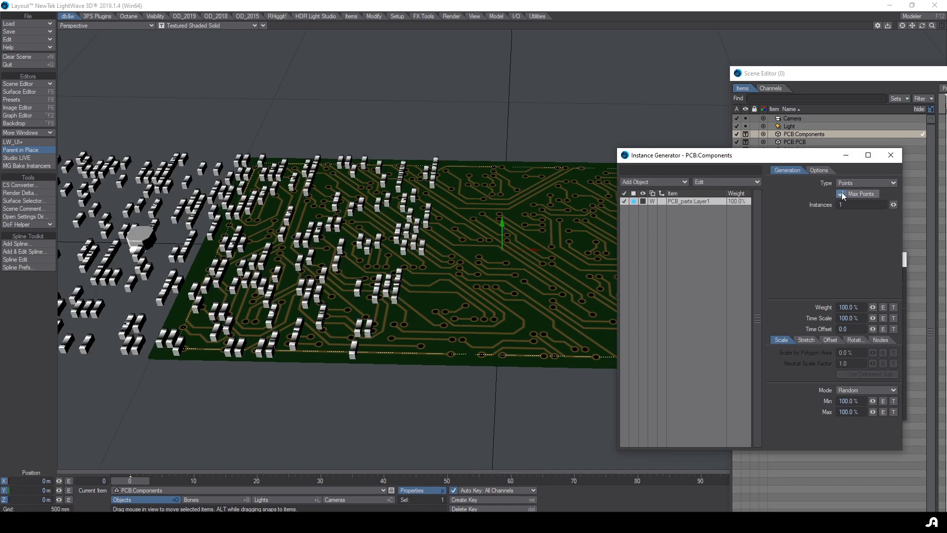
left_click(841, 194)
- Switch the PCB_parts:Layer1 instances from World to Local coordinates so they sit on the board
left_click_drag(932, 26, 905, 26)
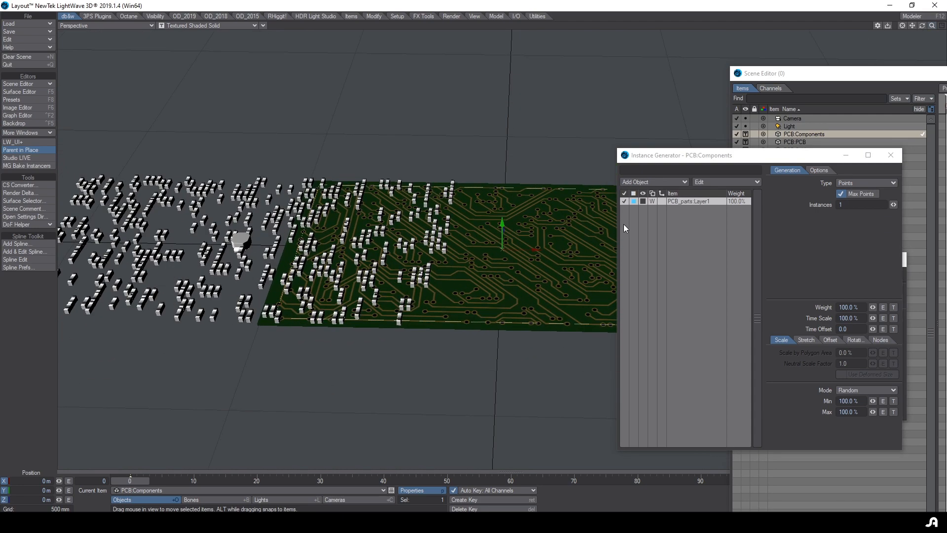
left_click(655, 203)
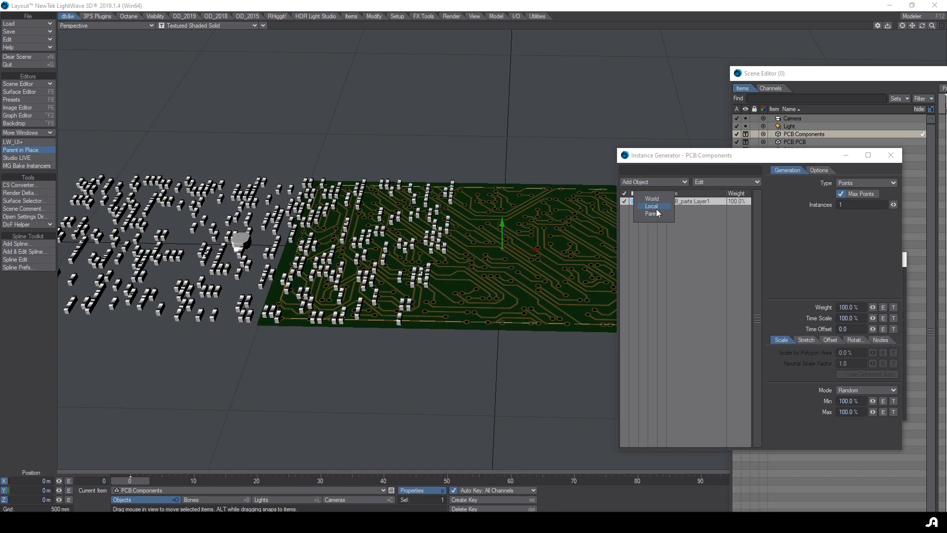
left_click(659, 214)
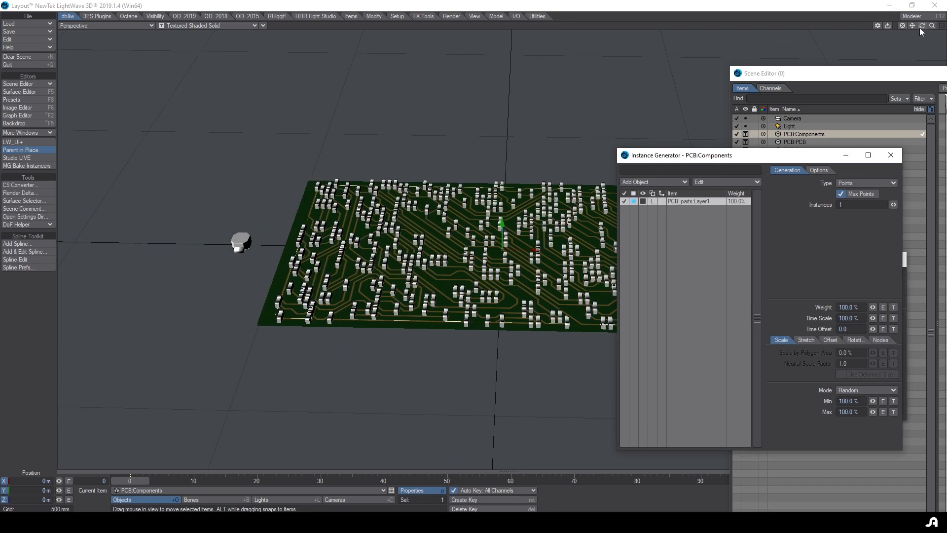
- Set the random scale range of the Layer1 instances to a minimum of 50% and a maximum of 60%
left_click_drag(922, 26, 888, 38)
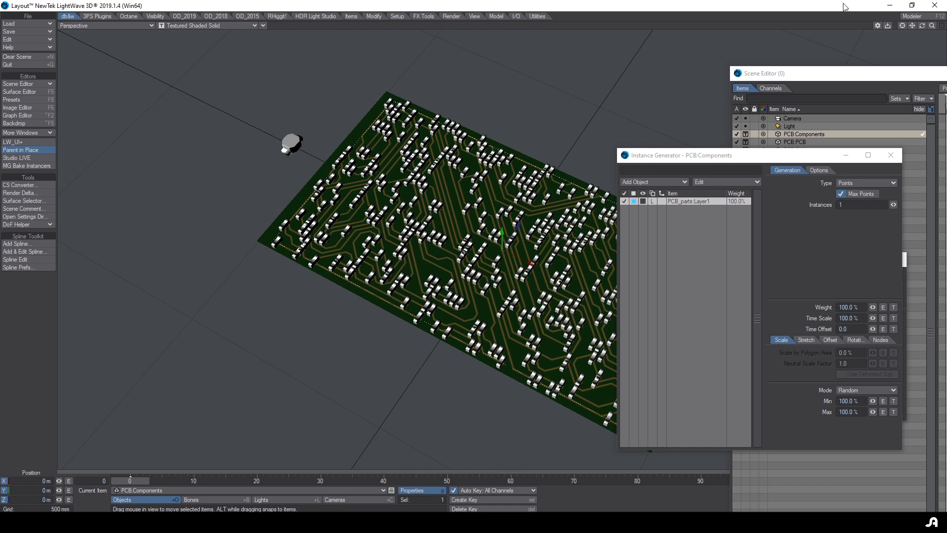
left_click_drag(932, 26, 794, 310)
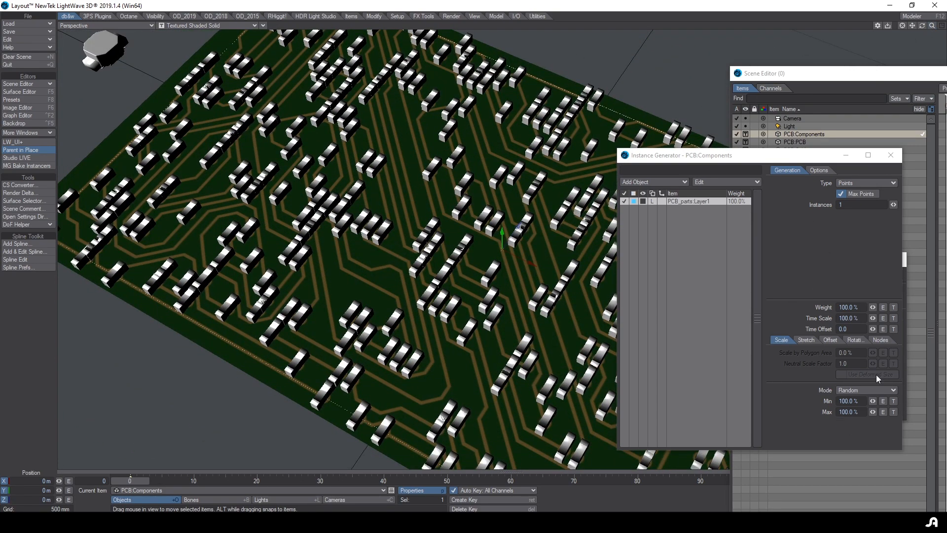
left_click_drag(860, 401, 841, 401)
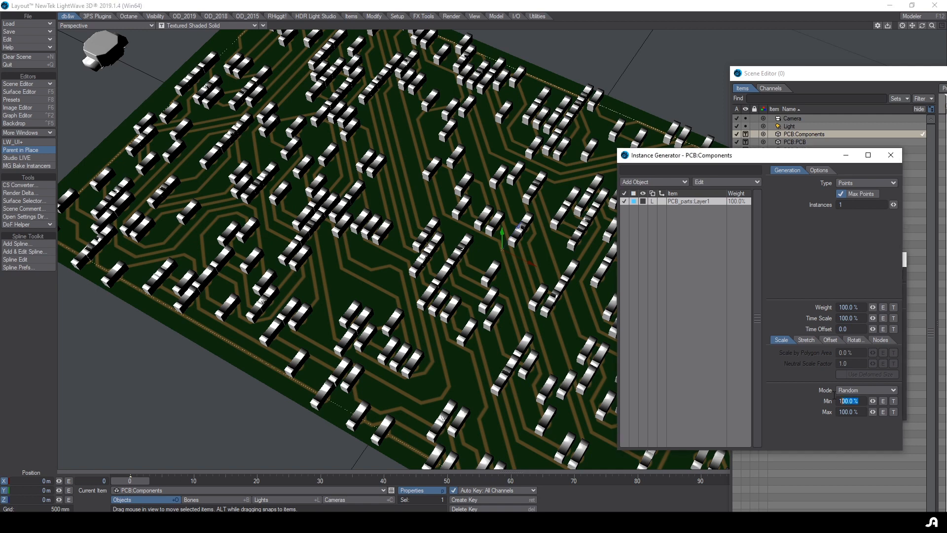
type("50")
key("Tab")
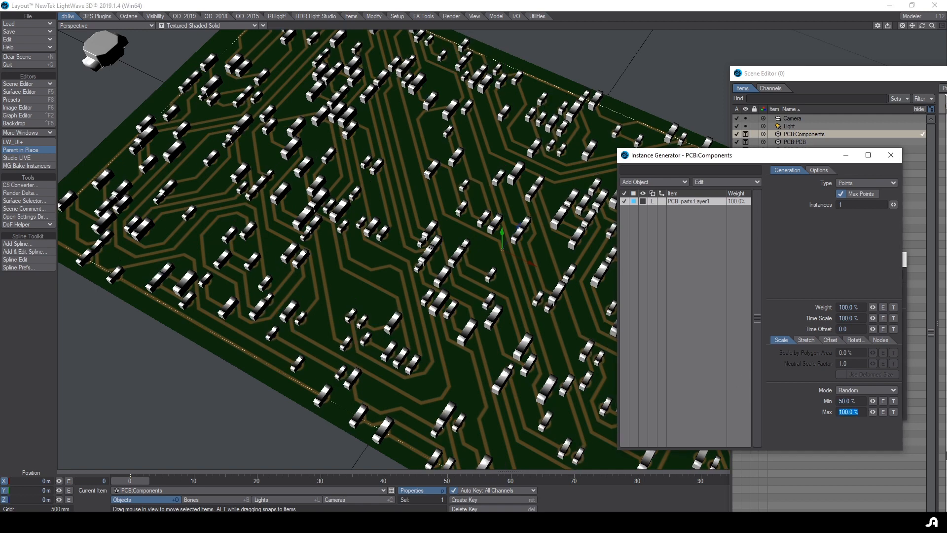
type("60")
key("Return")
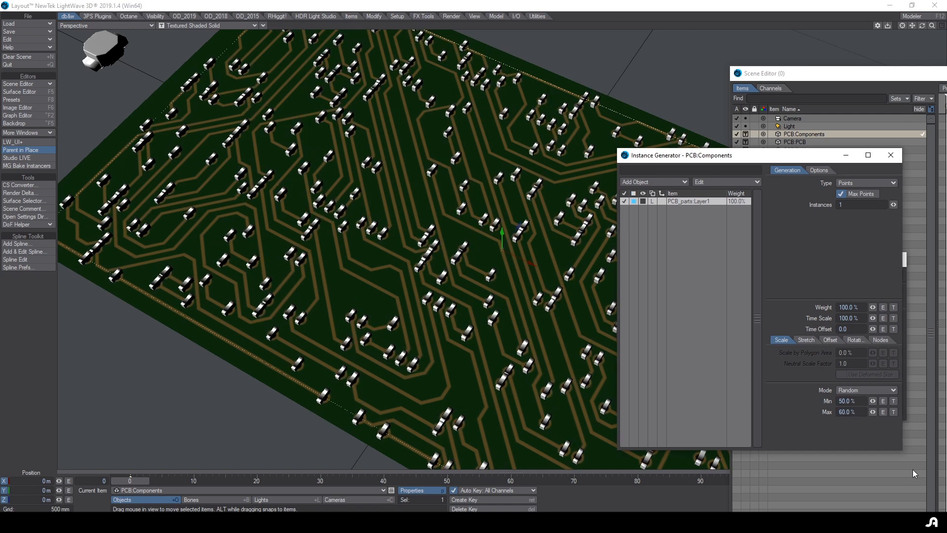
- Give the Layer1 instances a Uniform offset of -4 mm on Y
left_click(831, 340)
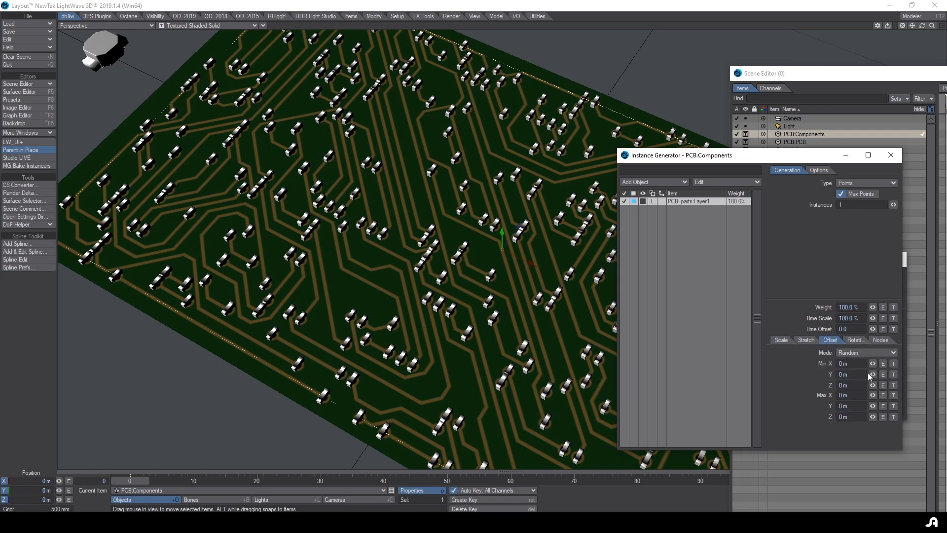
left_click(866, 352)
left_click(861, 364)
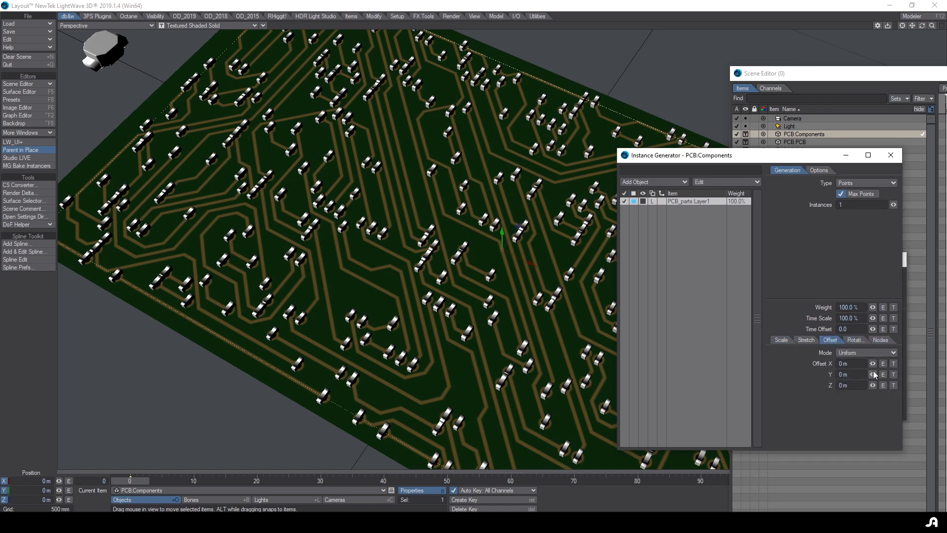
left_click_drag(873, 376, 861, 376)
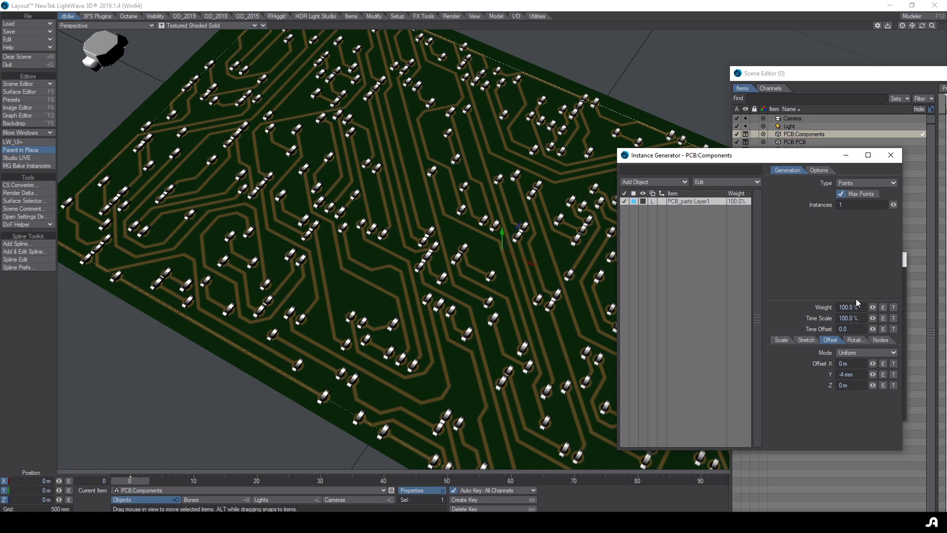
- Add PCB_parts:Chip1 to the instance generator and copy the instance settings of PCB_parts:Layer1 onto it
left_click(649, 182)
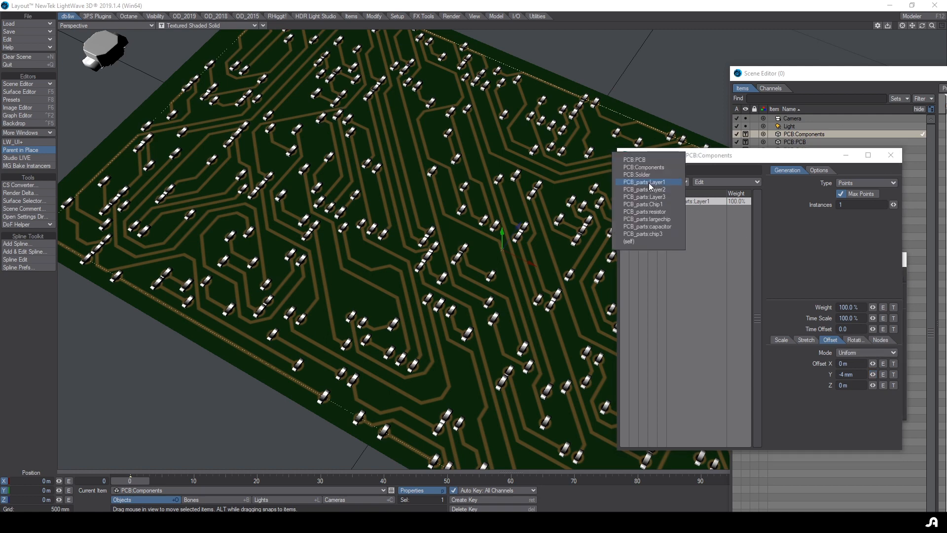
left_click(664, 205)
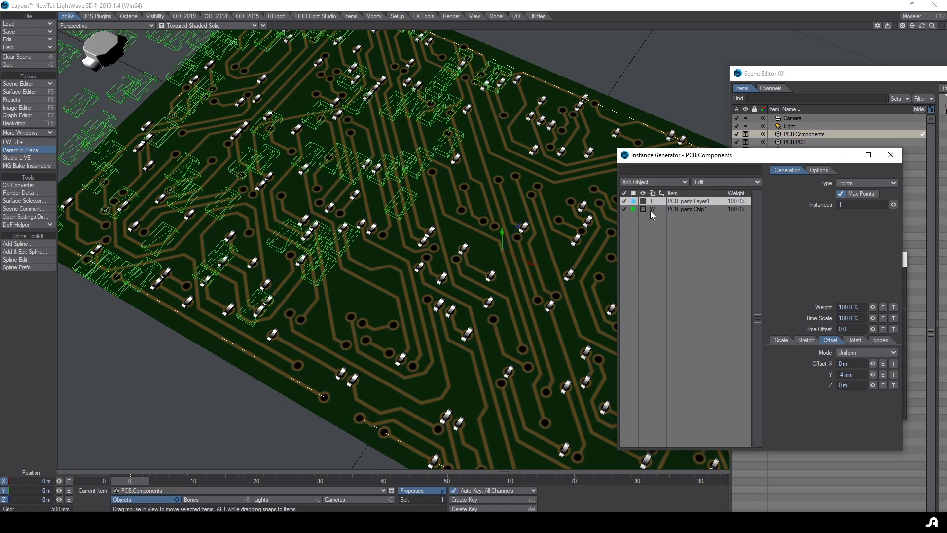
left_click(651, 212)
left_click(698, 202)
left_click(737, 183)
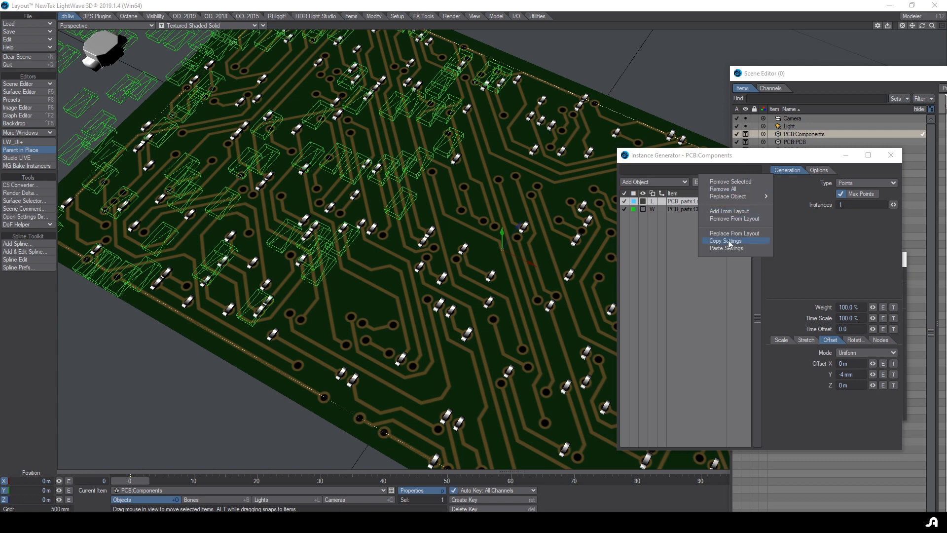
left_click(729, 244)
left_click(696, 209)
left_click(726, 181)
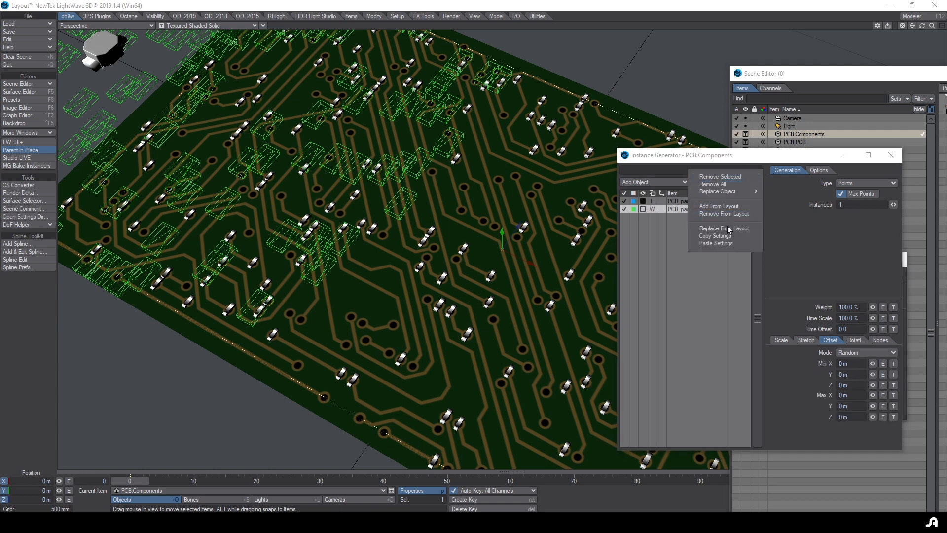
left_click(727, 243)
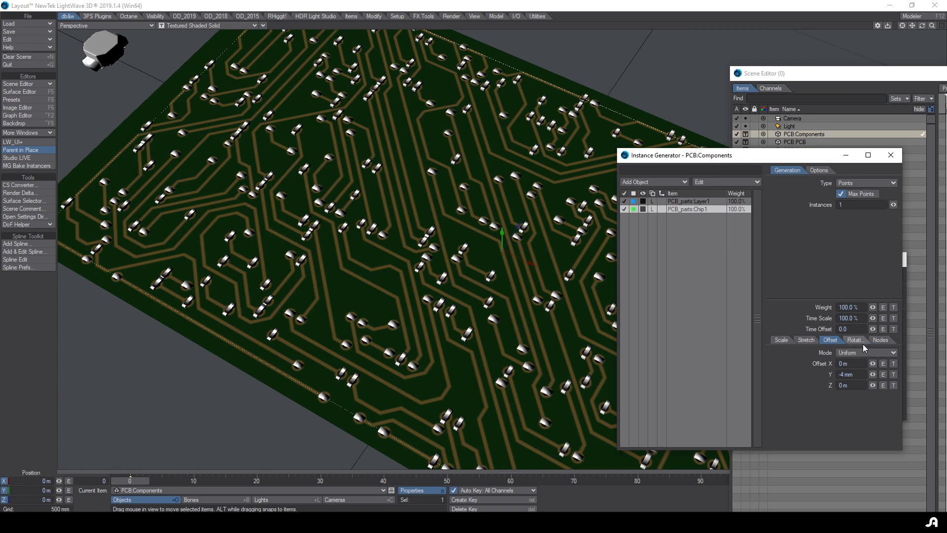
- Set the Y offset of the Chip1 instances to 0 m
left_click_drag(872, 374, 881, 374)
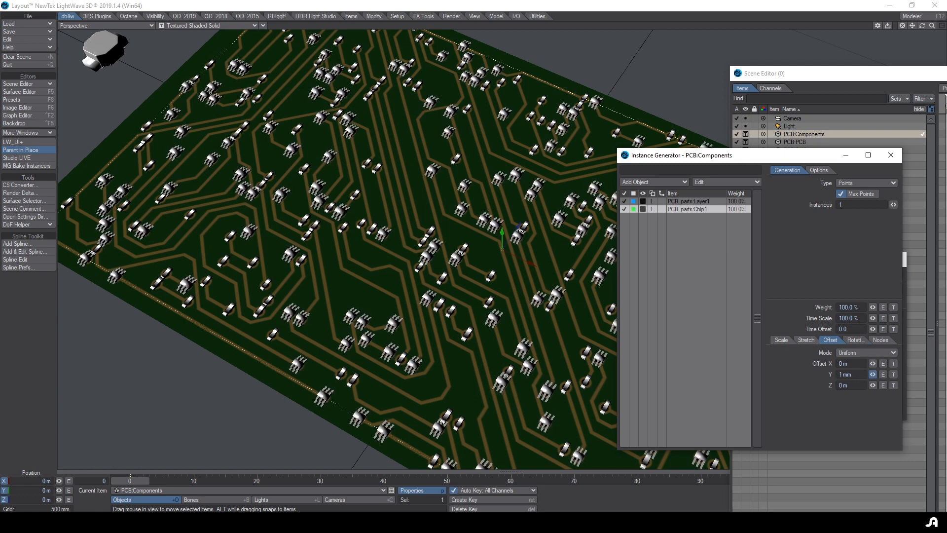
left_click(862, 374)
type("0")
key("Return")
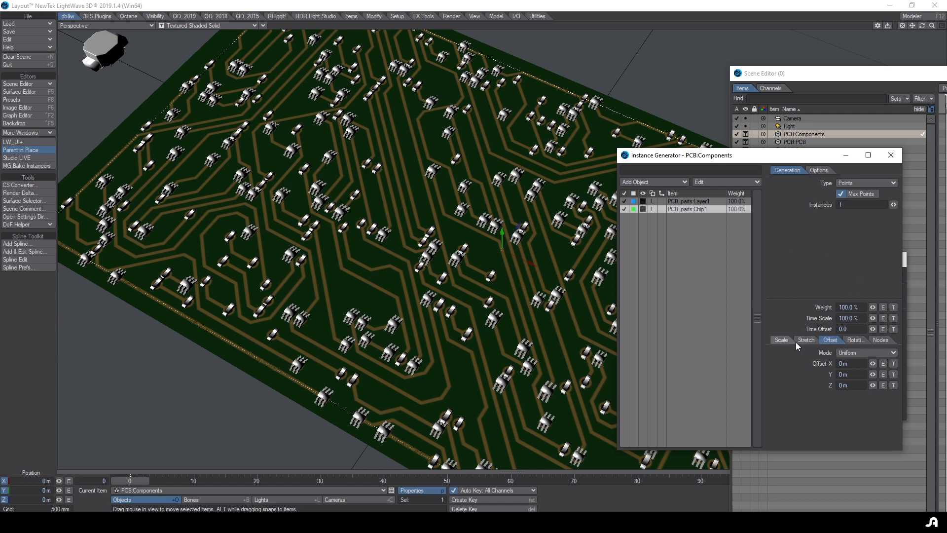
- Set the instance weights of both PCB_parts:Chip1 and PCB_parts:Layer1 to 20%
left_click(858, 306)
type("20")
key("Tab")
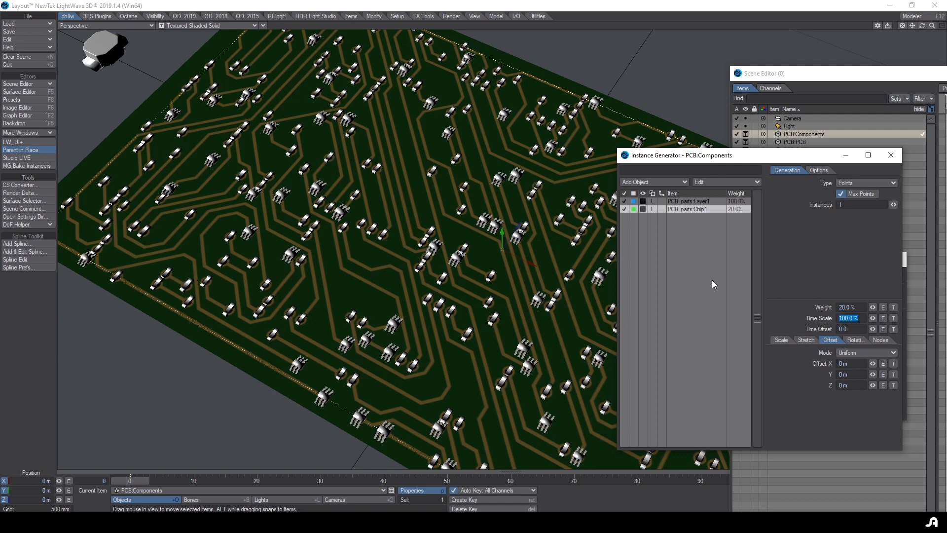
left_click(689, 201)
left_click(859, 307)
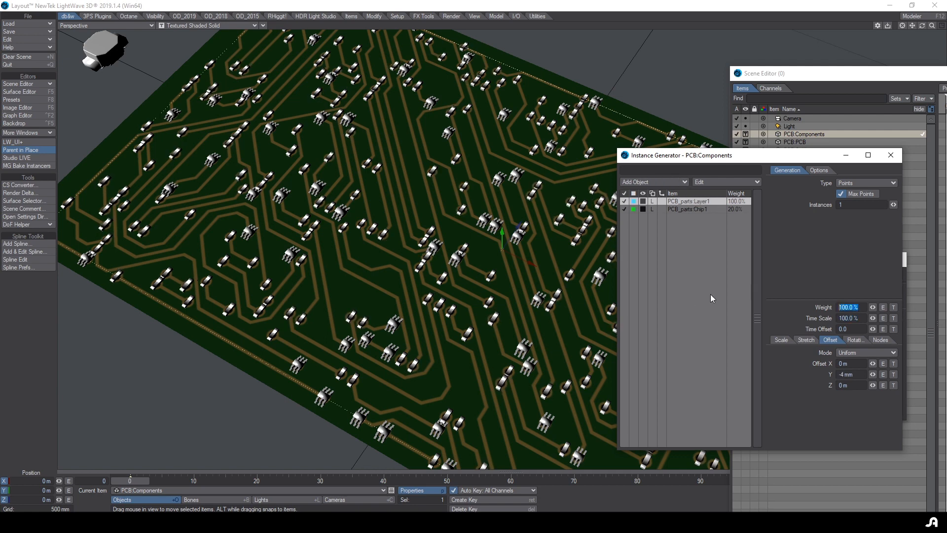
type("20")
key("Tab")
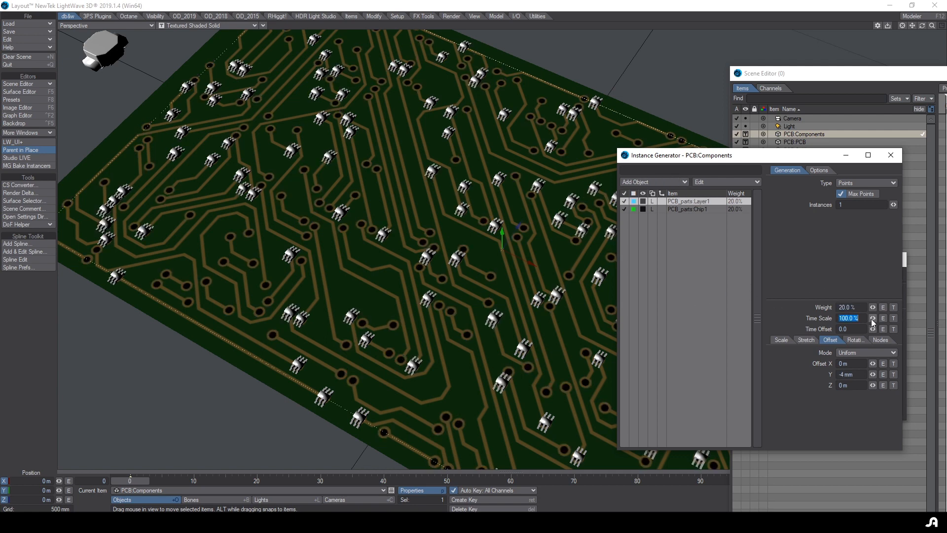
left_click(713, 217)
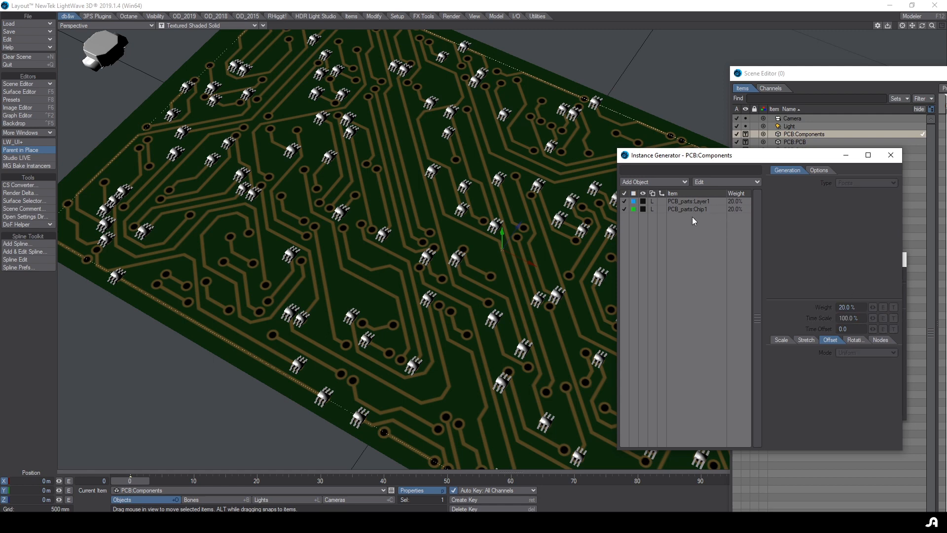
- Lower the Chip1 instance weight to 6.5% and its minimum random scale to 29.5%
left_click(700, 209)
left_click(859, 307)
type("5")
key("Return")
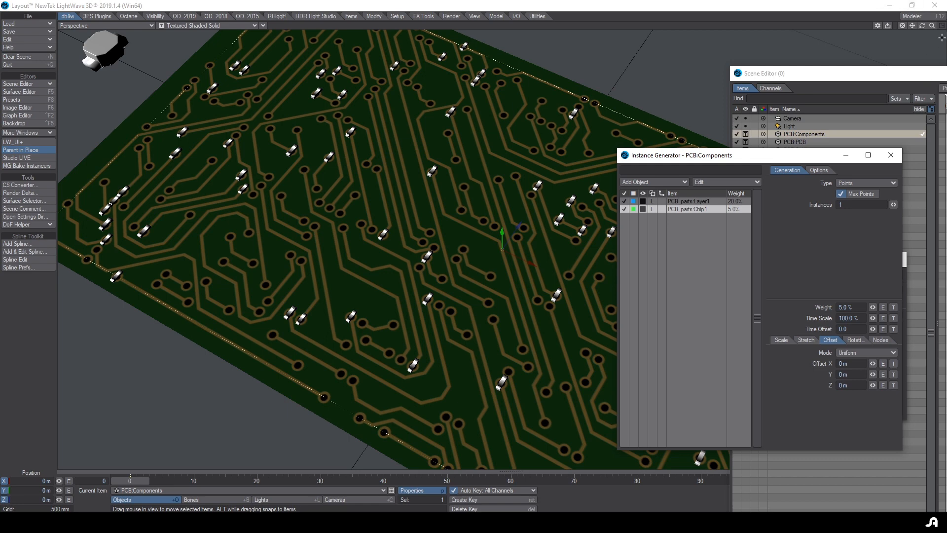
left_click_drag(932, 26, 876, 307)
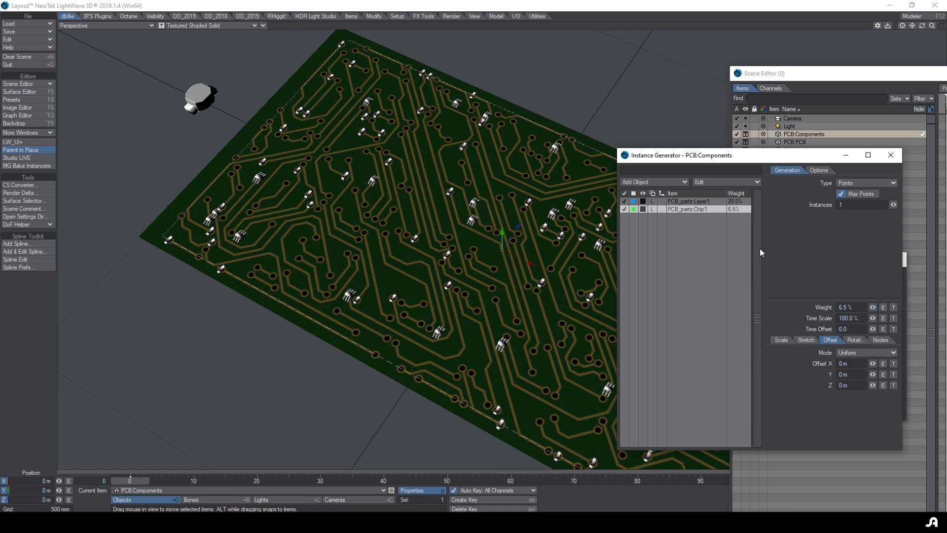
left_click(783, 340)
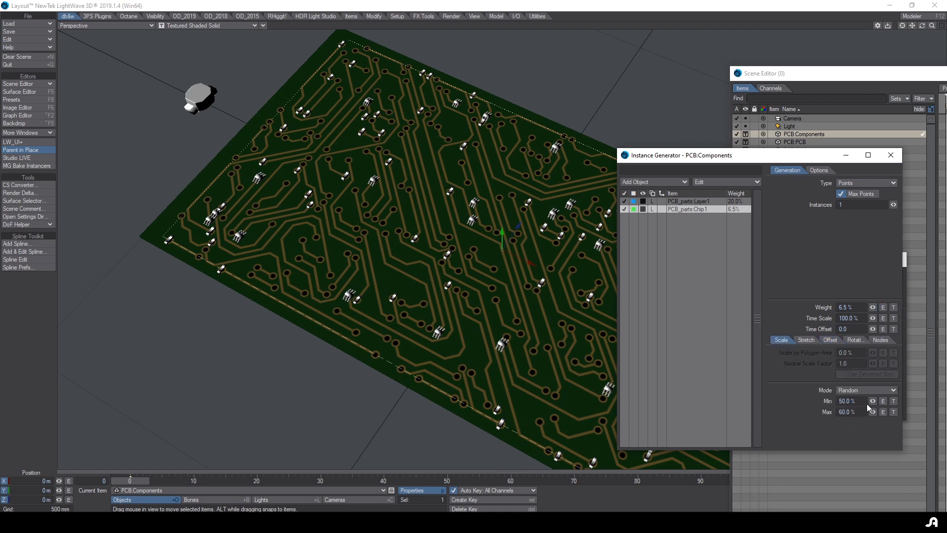
left_click_drag(872, 400, 862, 400)
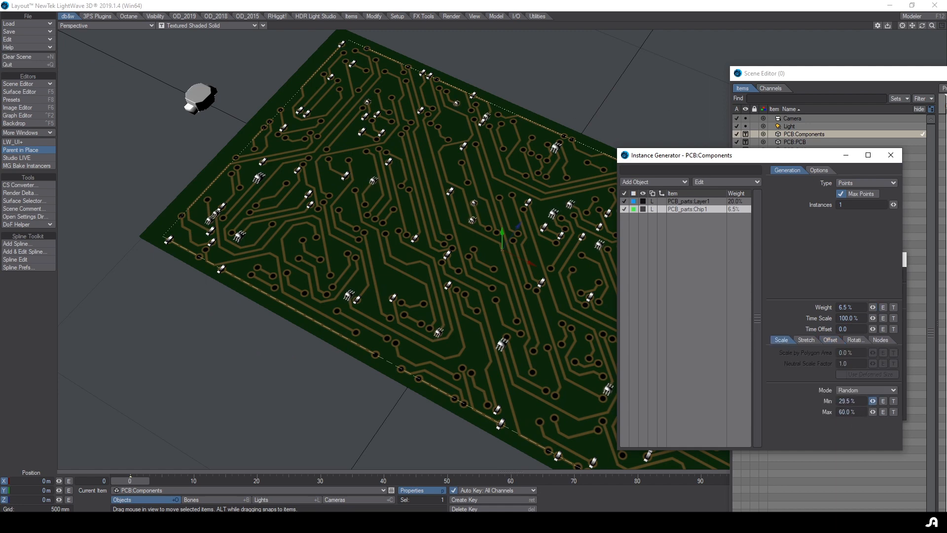
- Add PCB_parts:Layer3 to the instance generator and paste the copied Layer1 settings onto it
left_click(654, 182)
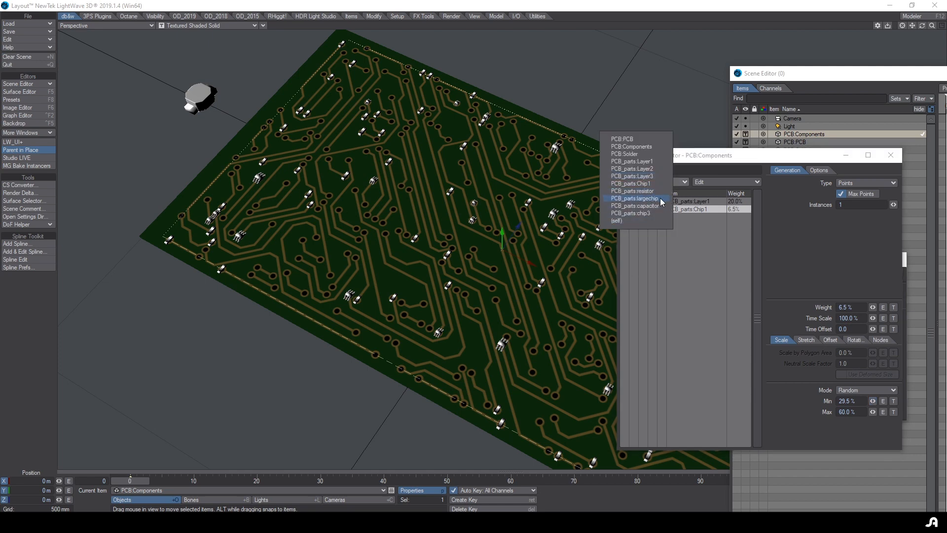
left_click(656, 176)
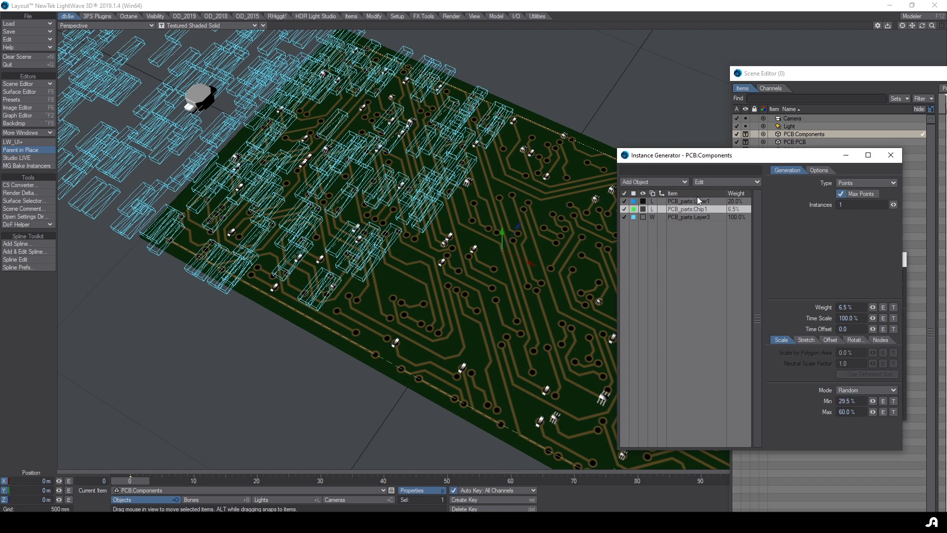
left_click(697, 217)
left_click(725, 182)
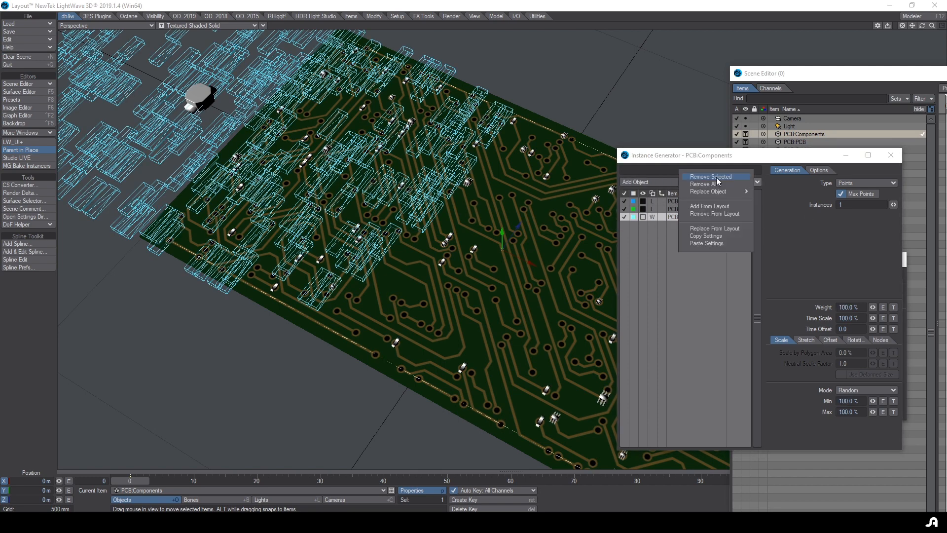
left_click(719, 244)
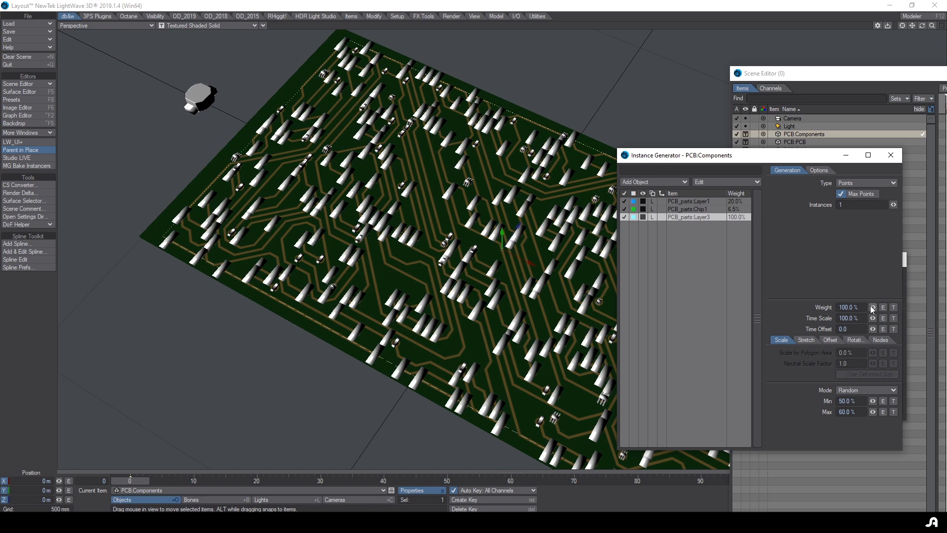
- Set the Layer3 instance weight to 6.5% and give it a Uniform heading rotation of -90°
left_click_drag(872, 309, 830, 308)
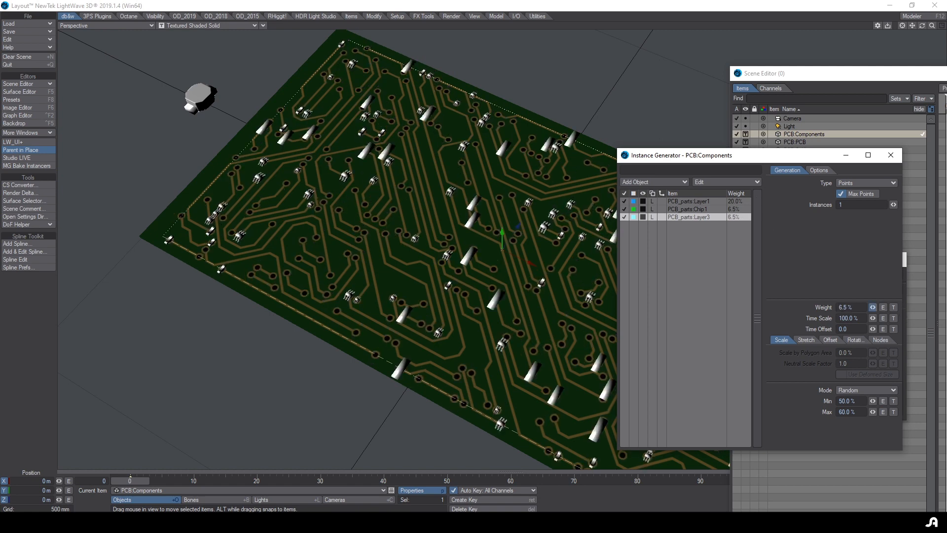
left_click(852, 340)
left_click(853, 377)
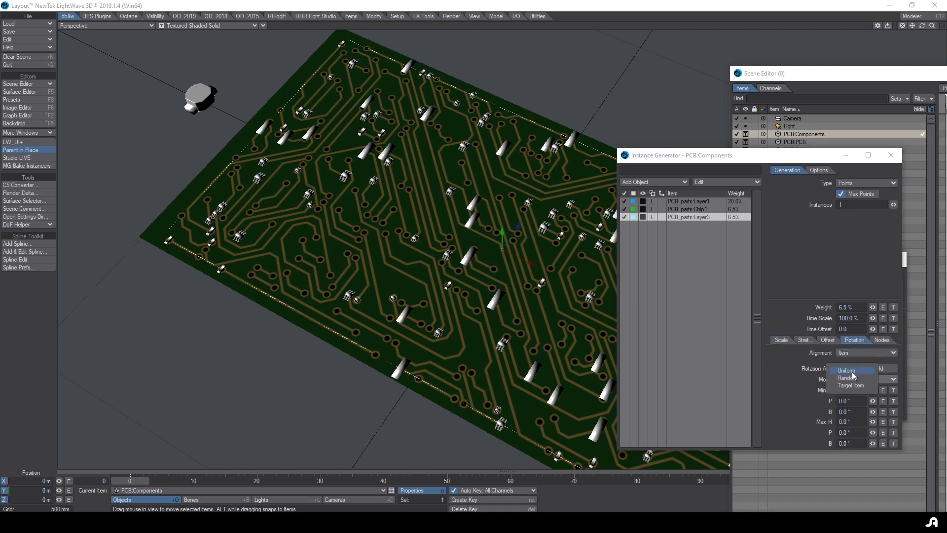
left_click(853, 372)
type("-")
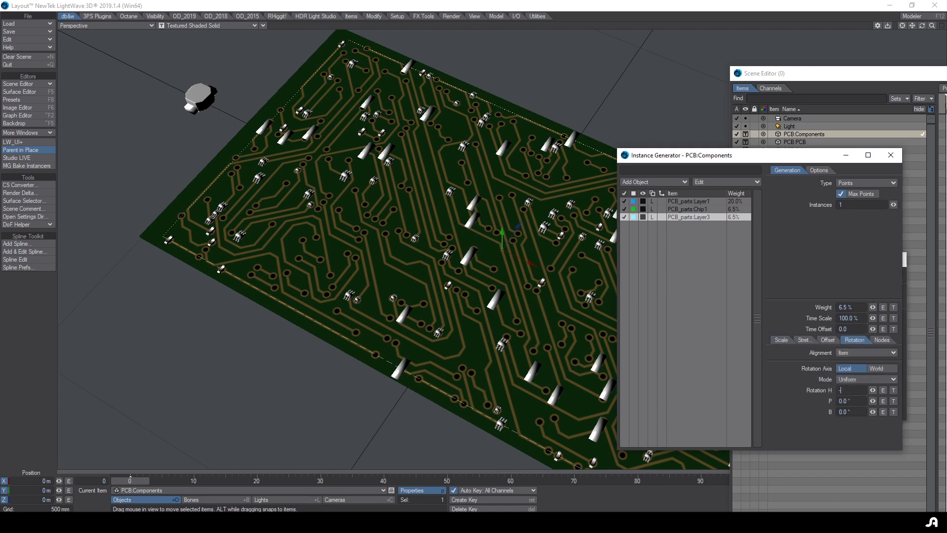
type("90")
key("Return")
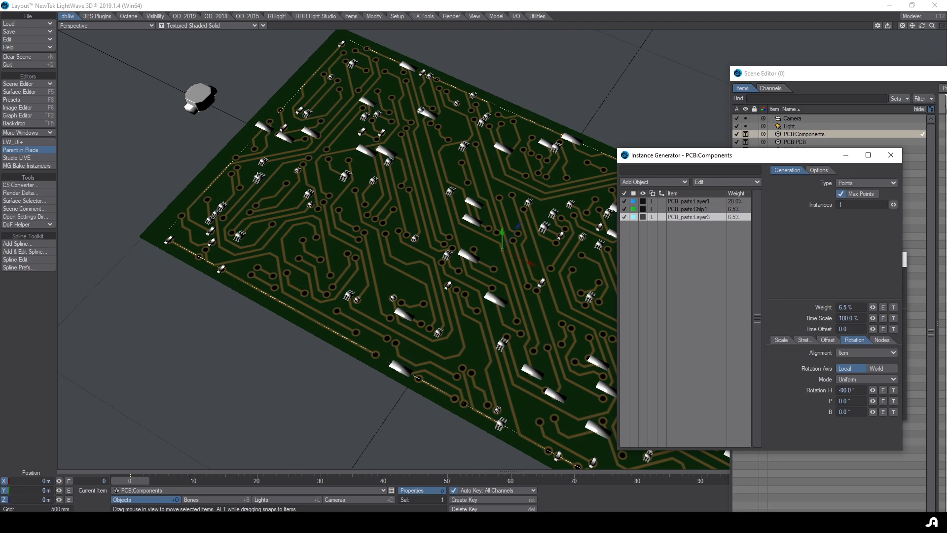
- Add PCB_parts:largechip to the instance generator and paste the copied instance settings onto it
left_click_drag(922, 27, 922, 23)
left_click(653, 182)
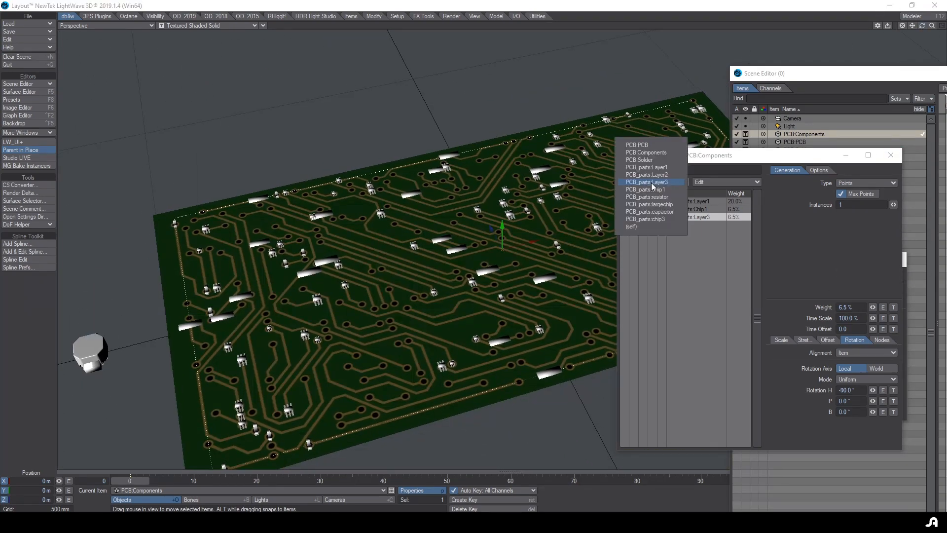
left_click(670, 221)
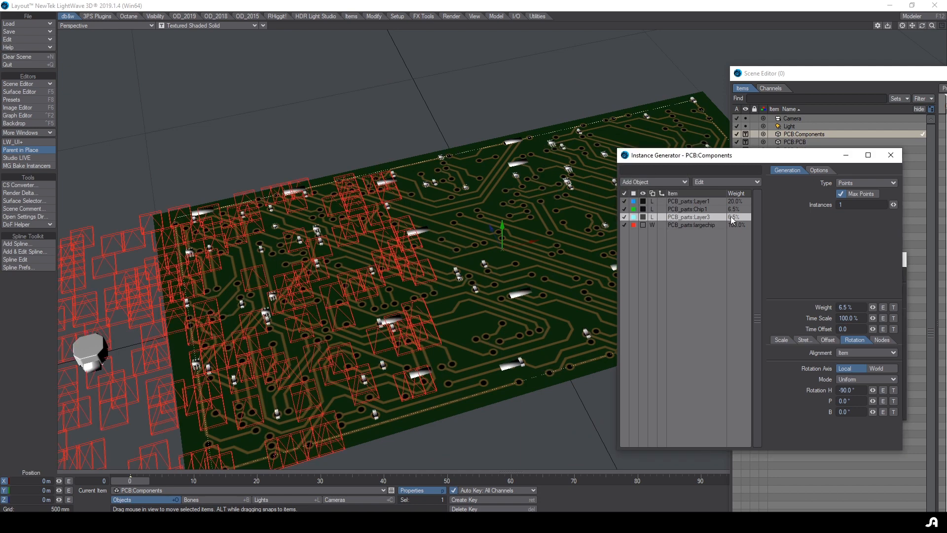
left_click(689, 226)
left_click(722, 181)
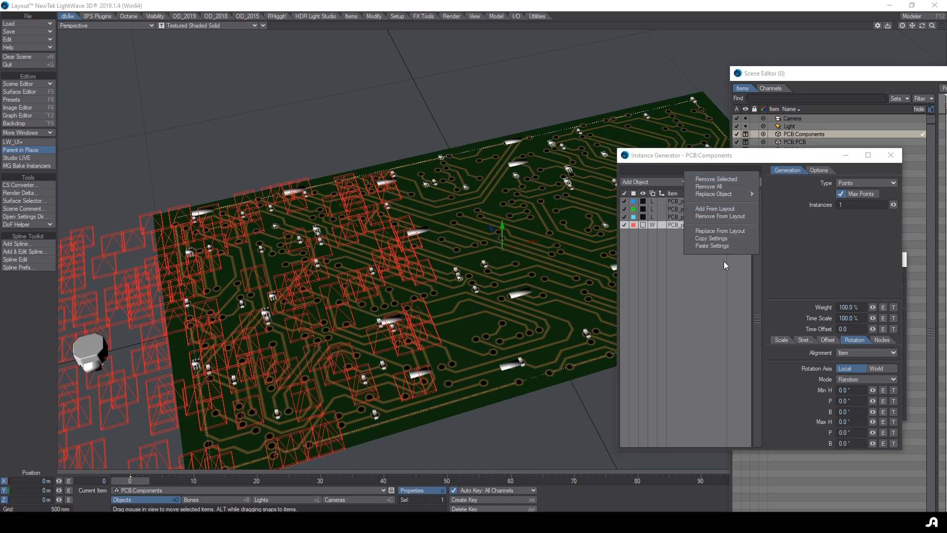
left_click(727, 244)
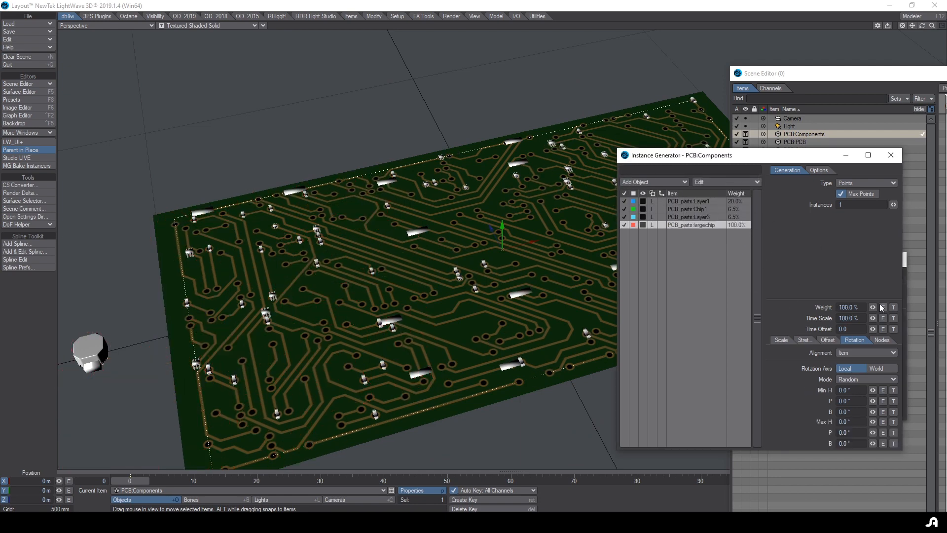
- Set the Y offset of the largechip instances to 0 m
left_click(781, 340)
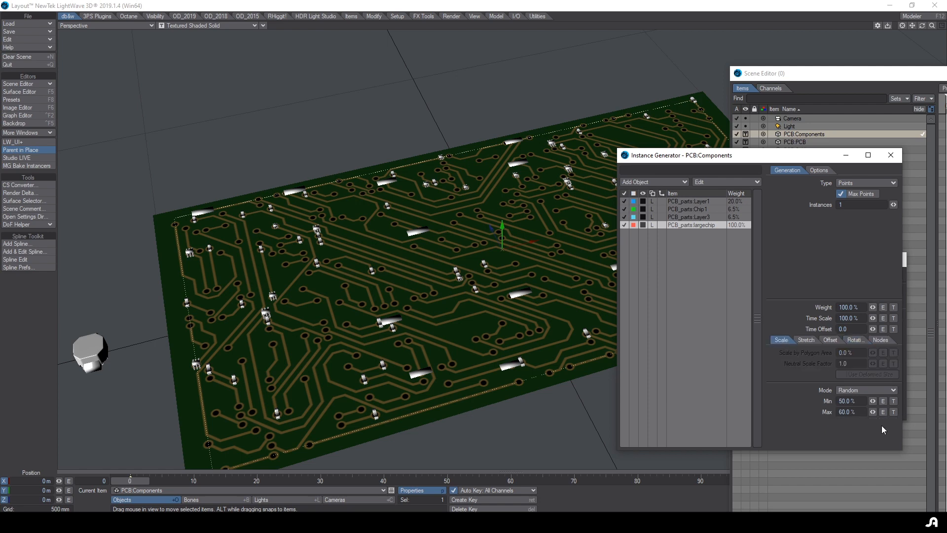
left_click(802, 342)
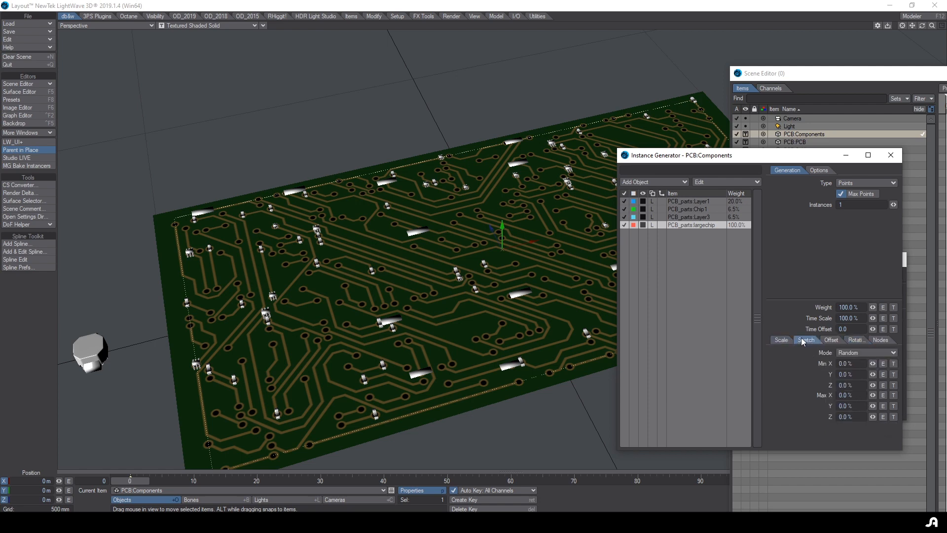
left_click(831, 340)
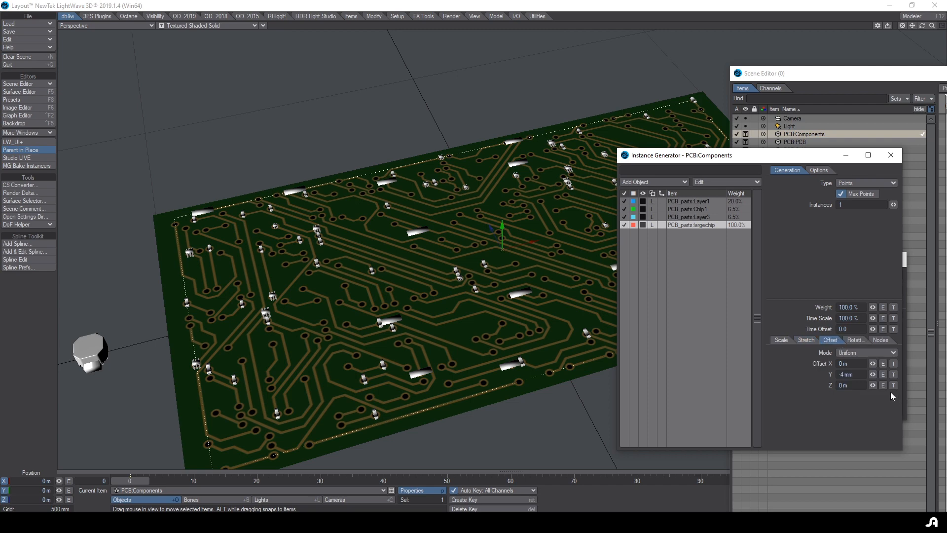
left_click(848, 375)
type("0")
key("Return")
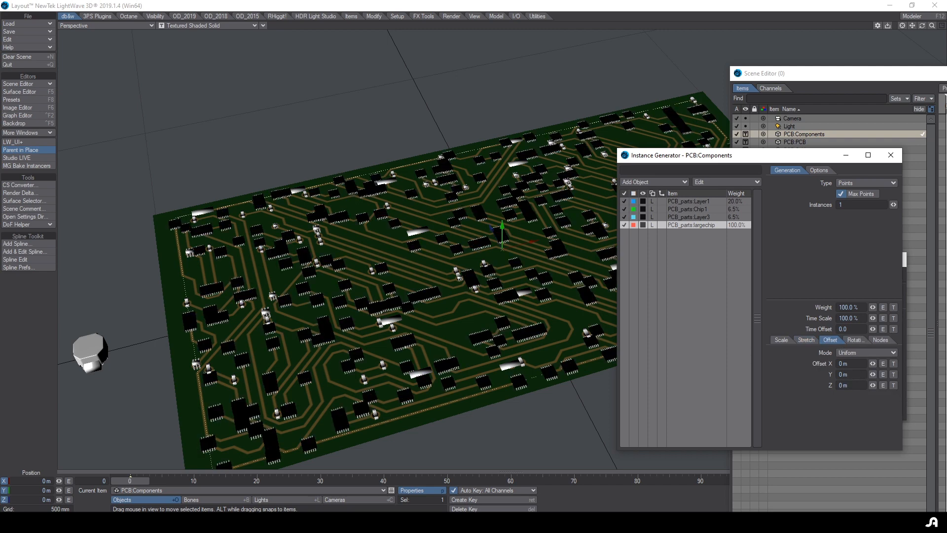
- Give the largechip instances a random scale of 20% to 100% and lower their weight to 9.5%
left_click(791, 340)
left_click_drag(873, 403, 637, 379)
type("20")
key("Tab")
type("100")
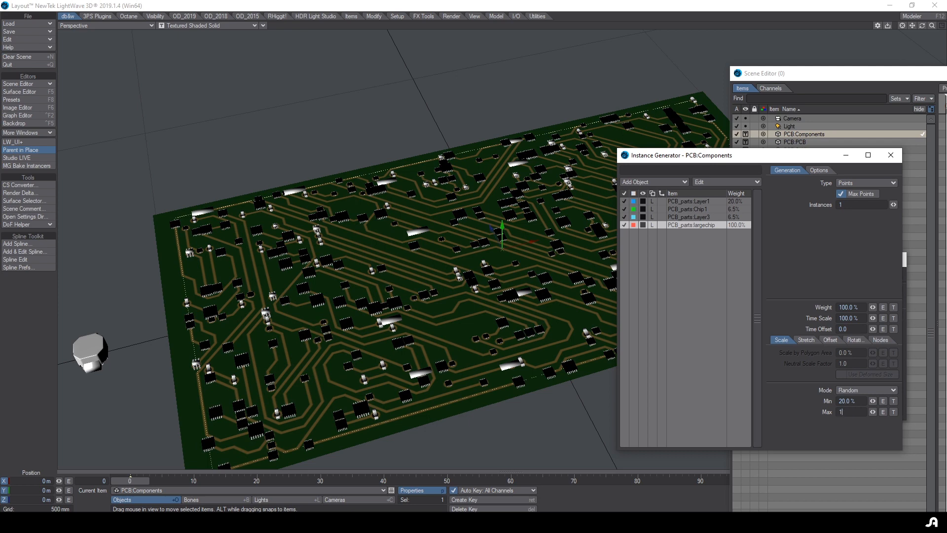
key("Return")
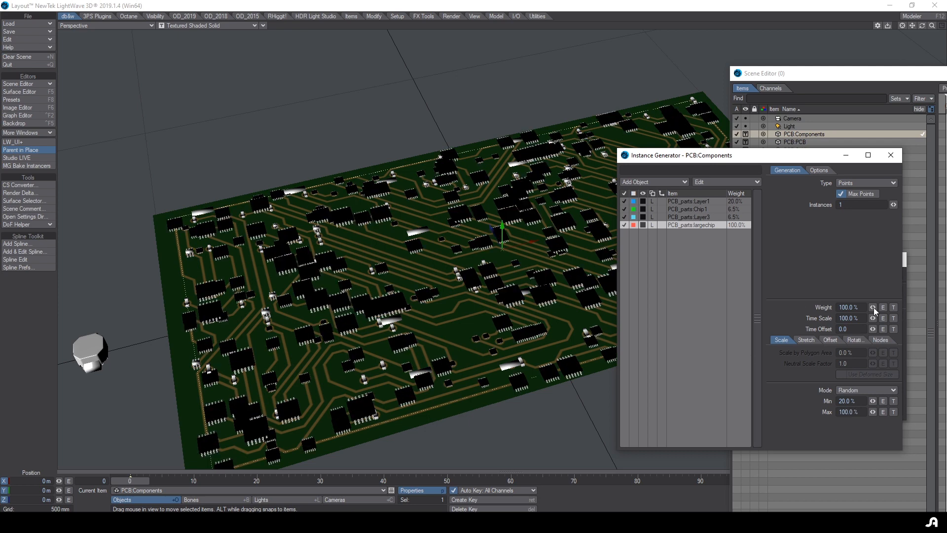
left_click_drag(874, 309, 829, 309)
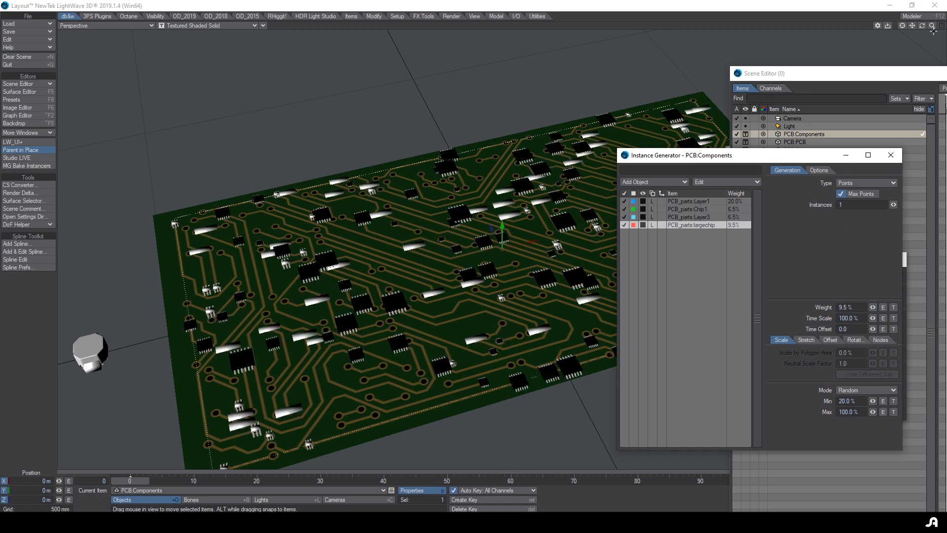
- Add PCB_parts:capacitor to the instance generator and paste the copied instance settings onto it
left_click_drag(922, 25, 888, 29)
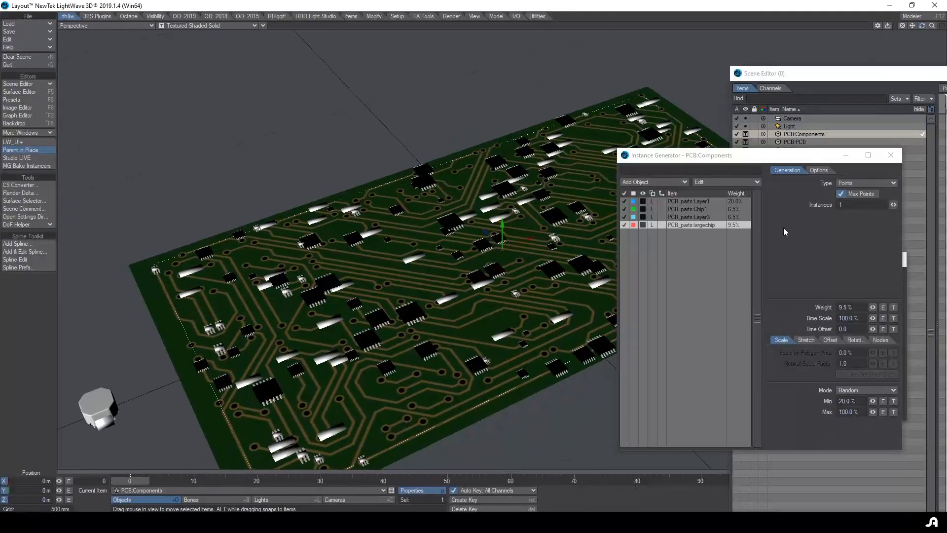
left_click(667, 183)
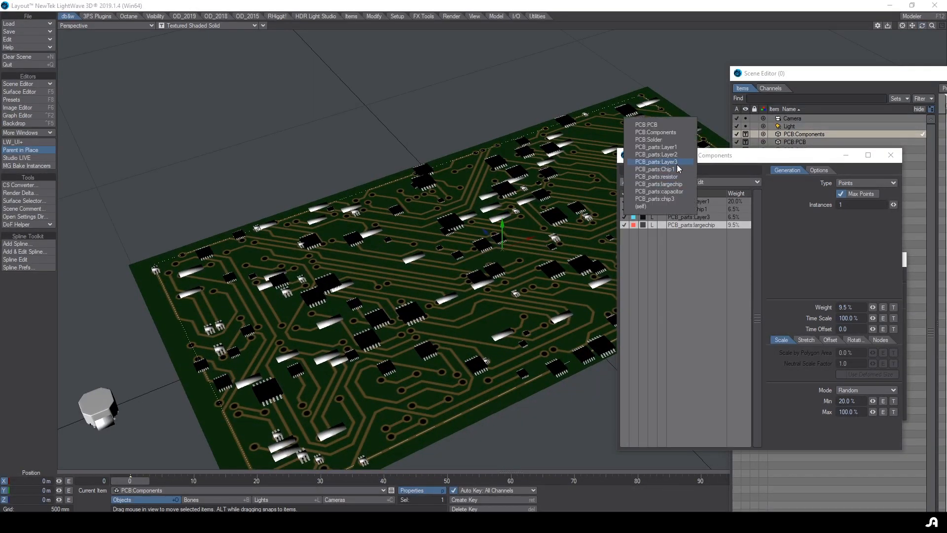
left_click(677, 191)
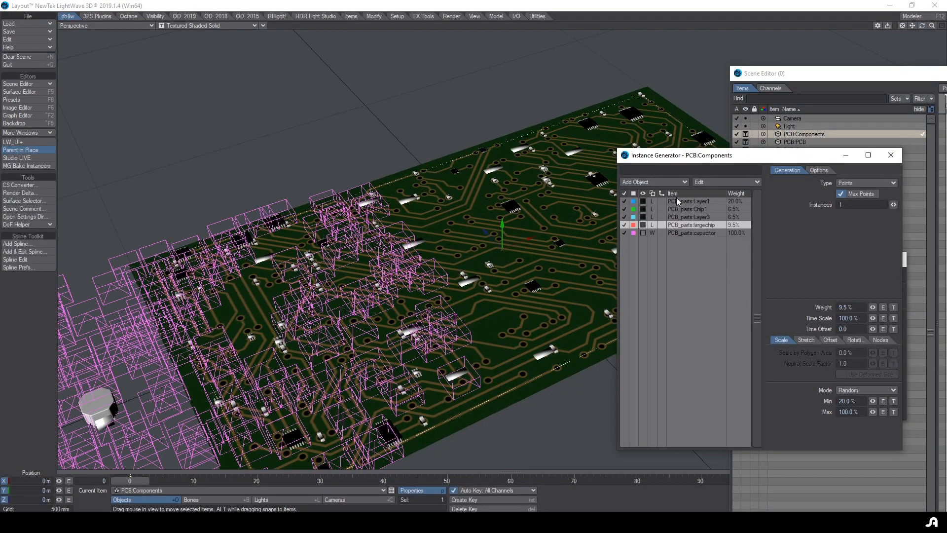
left_click(707, 233)
left_click(716, 182)
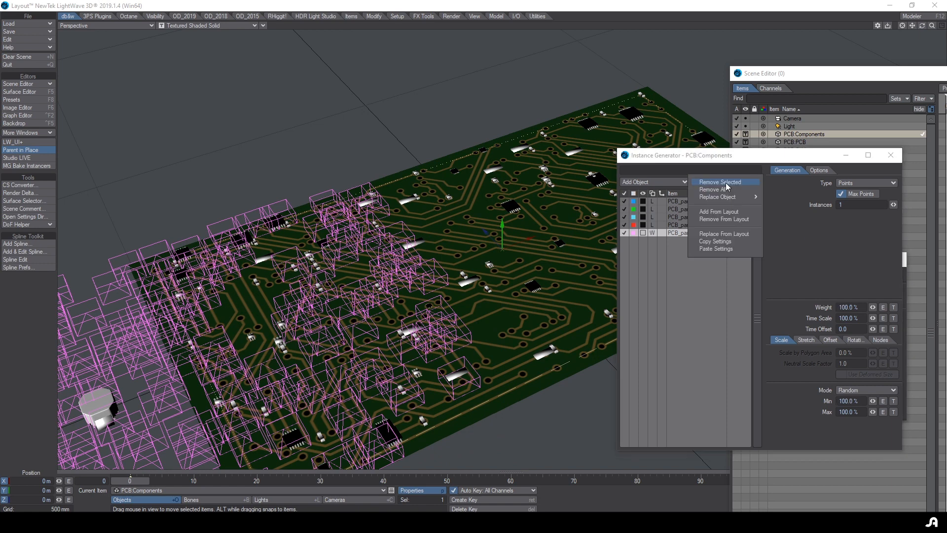
left_click(725, 248)
- Set the capacitor instances' Y offset to 0 m and lower their weight to 3%
left_click(830, 339)
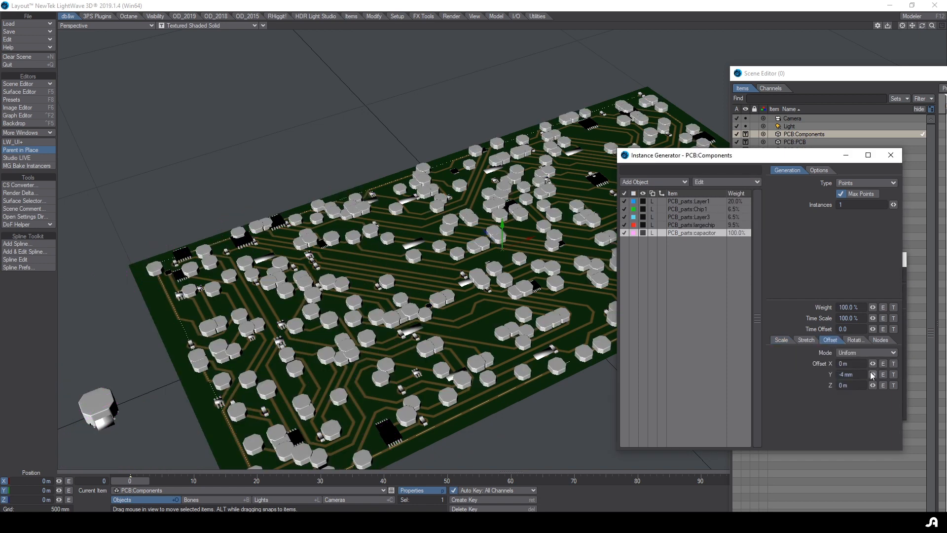
left_click(846, 375)
type("0")
key("Tab")
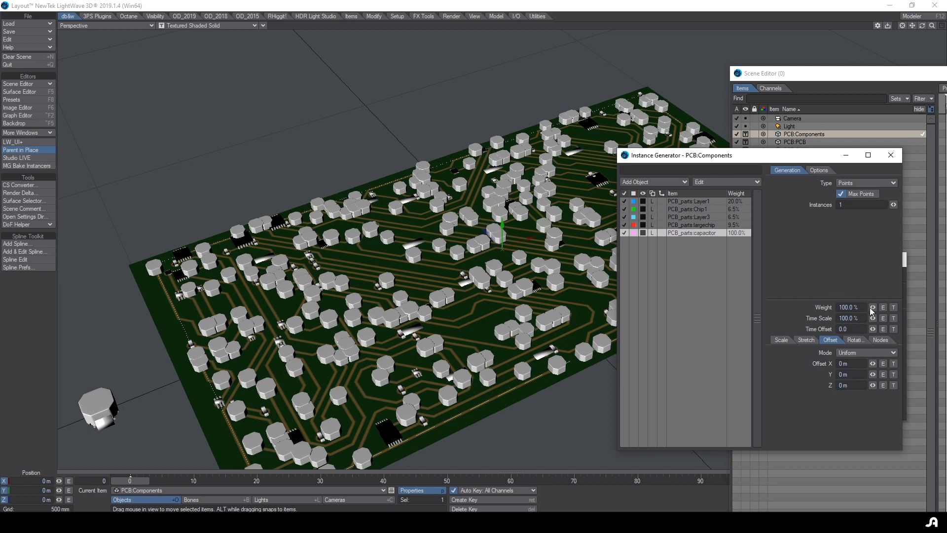
left_click_drag(872, 310, 840, 309)
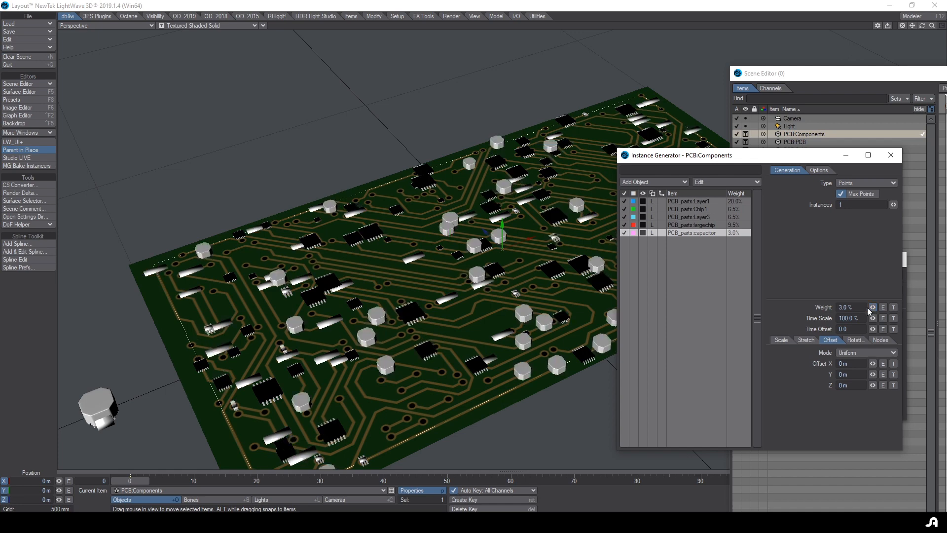
- Raise the PCB_parts:Layer1 instance weight to 77.5%
left_click(707, 209)
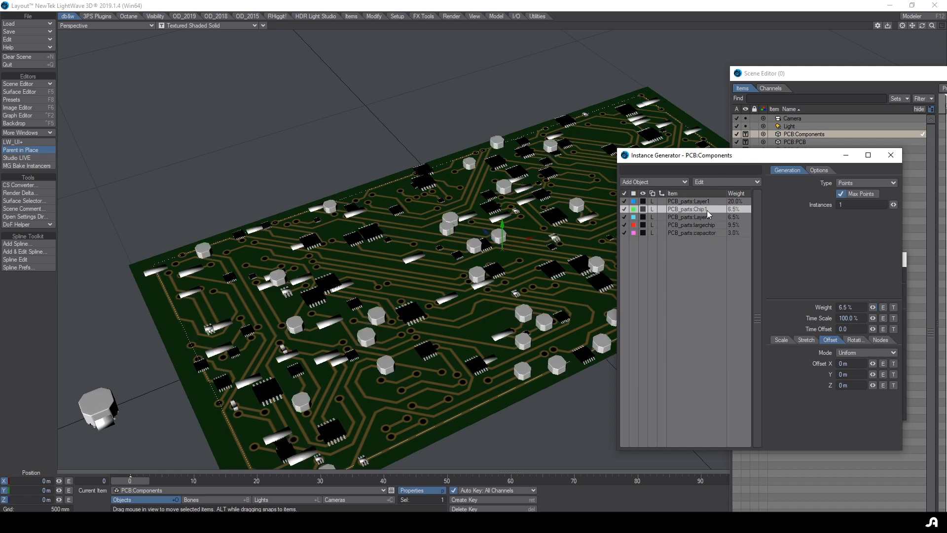
left_click(698, 202)
left_click_drag(872, 307, 894, 306)
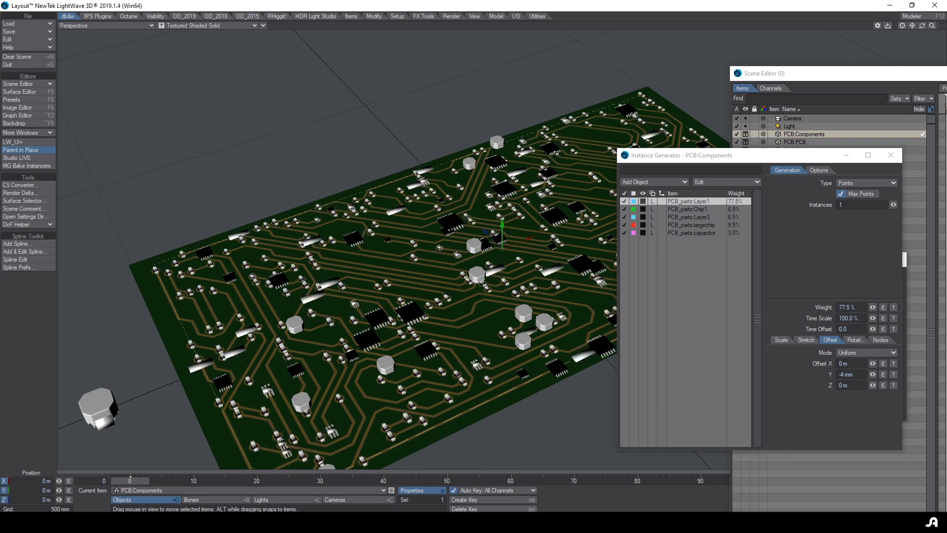
mouse_move(922, 26)
left_mouse_down()
mouse_move(932, 29)
mouse_move(924, 28)
left_mouse_up()
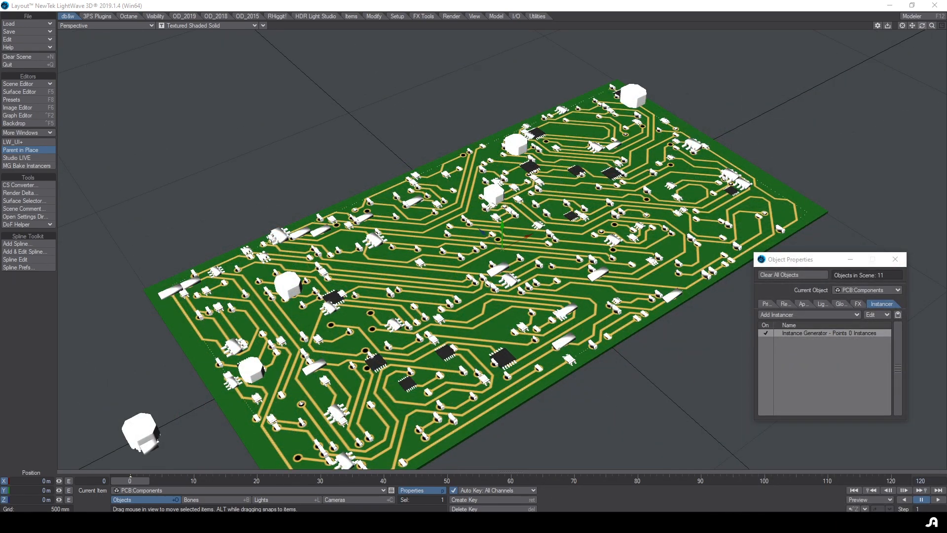
left_click_drag(923, 26, 924, 28)
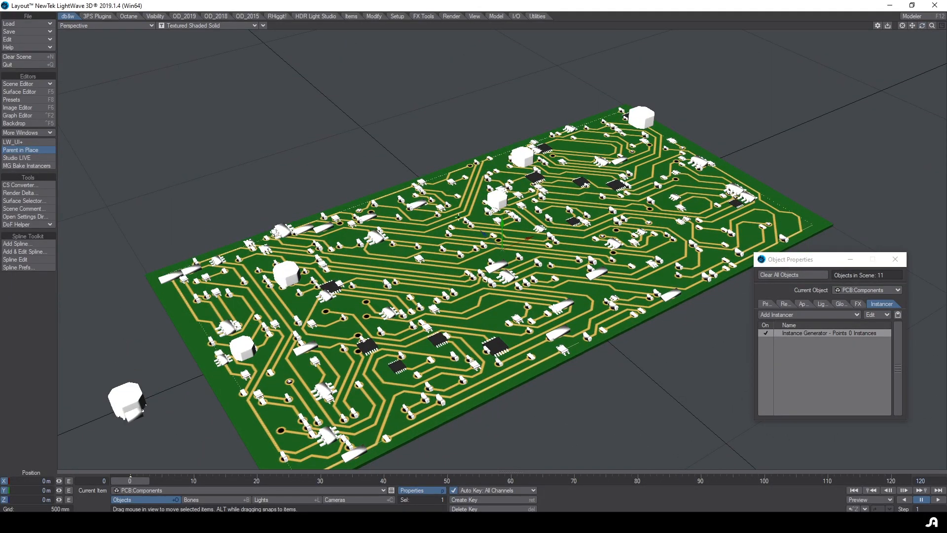
- Load the solder.lwo object from the PCB project folder into the scene
key("plus")
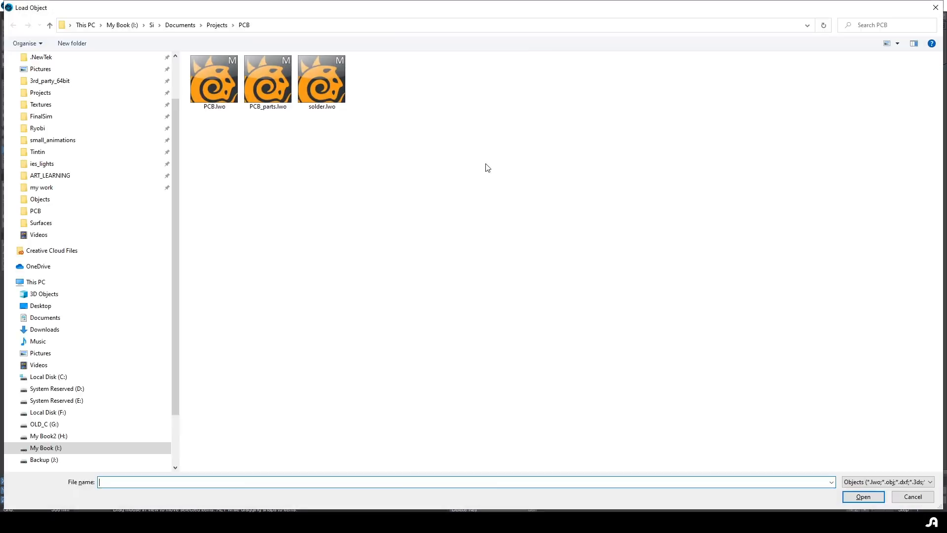
double_click(331, 84)
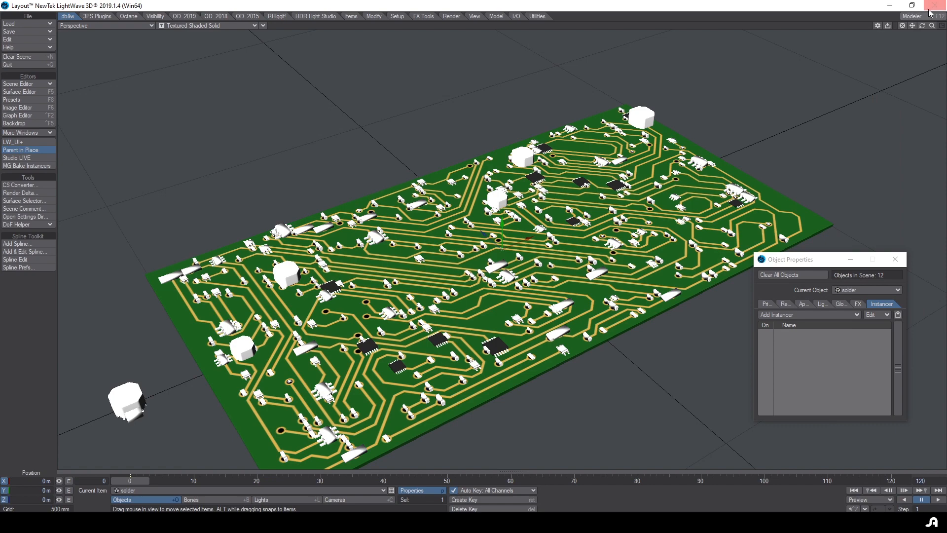
left_click_drag(926, 27, 926, 89)
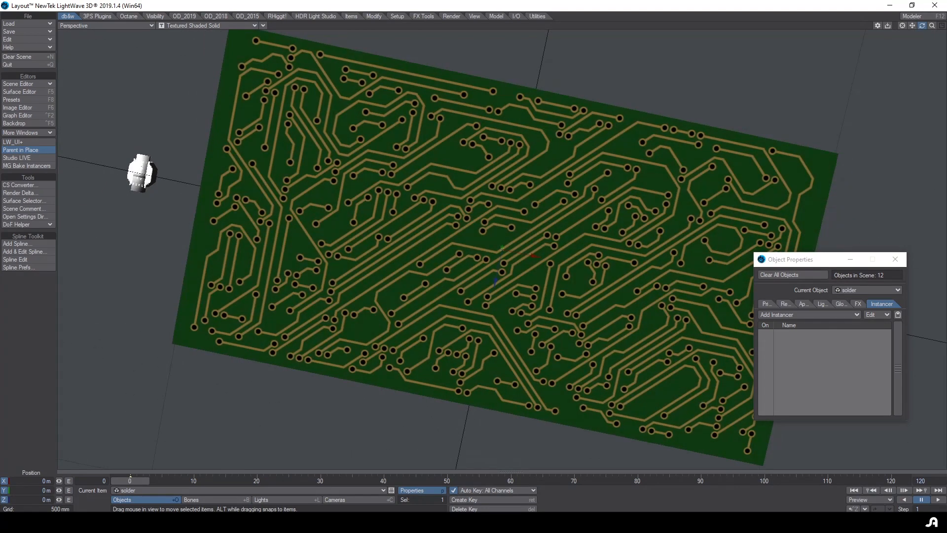
- Add an instance generator to the PCB:Solder object and open its settings
left_click(867, 290)
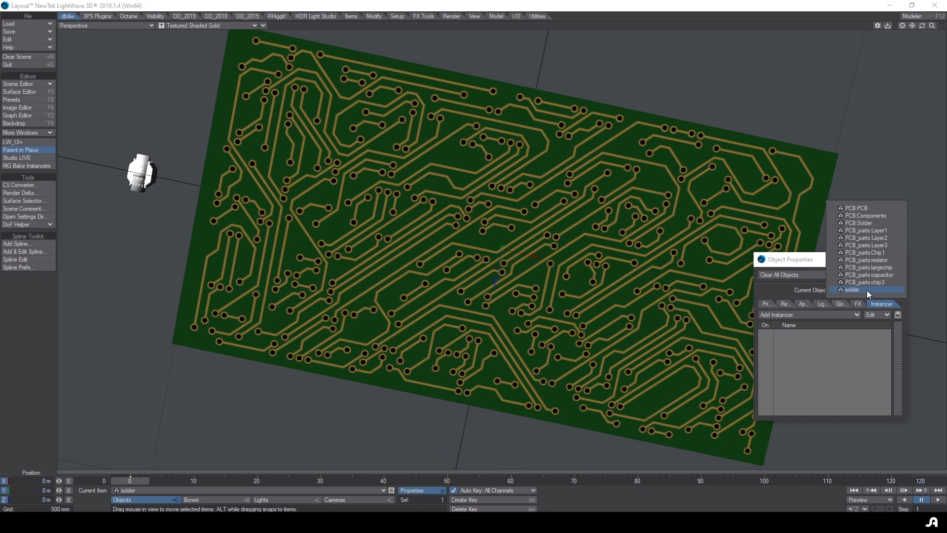
left_click(854, 226)
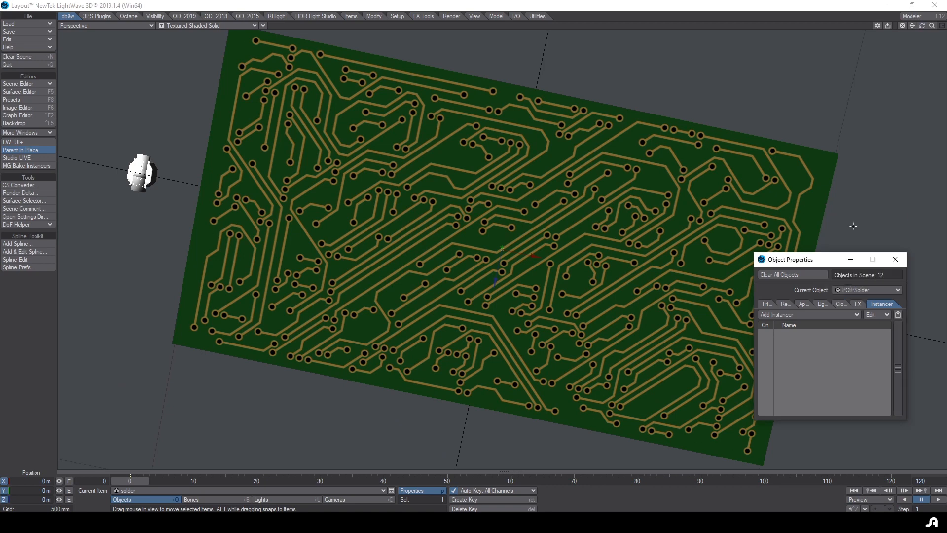
left_click(816, 314)
left_click(814, 327)
double_click(814, 333)
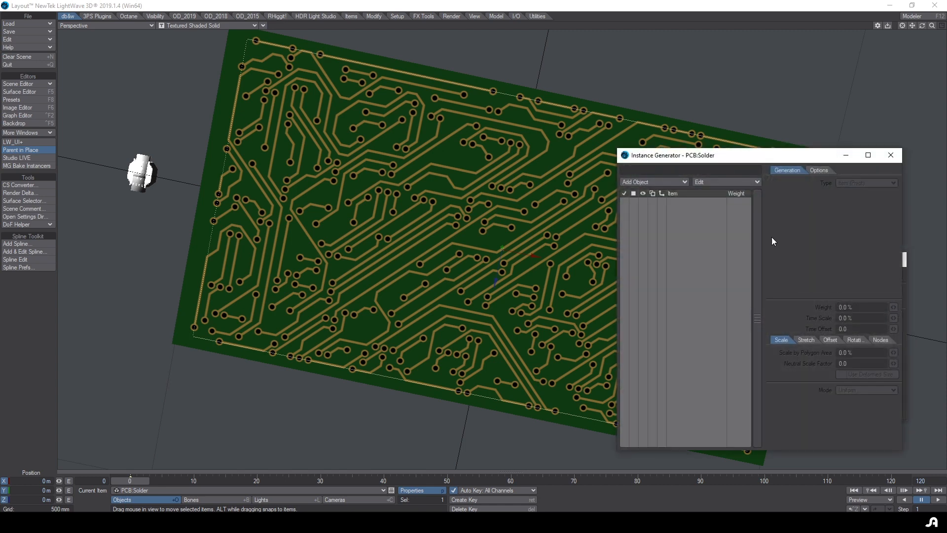
- Add the solder object to the PCB:Solder instance generator and set its generation type to Points
left_click(644, 180)
left_click(645, 263)
left_click(697, 204)
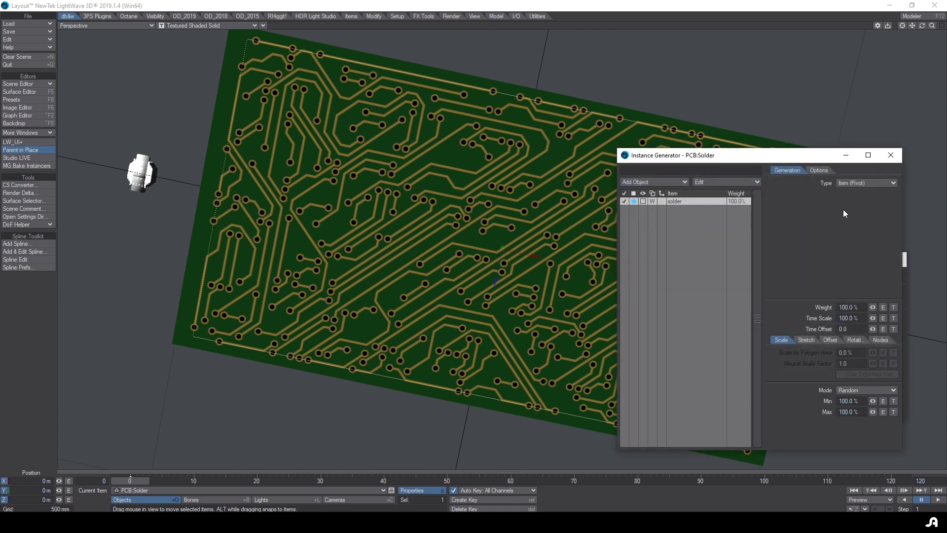
left_click(849, 182)
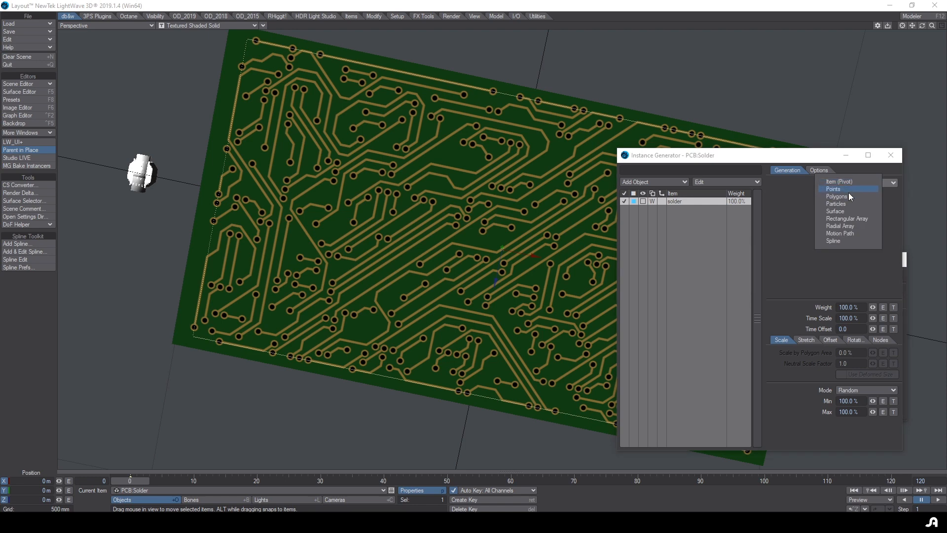
left_click(848, 191)
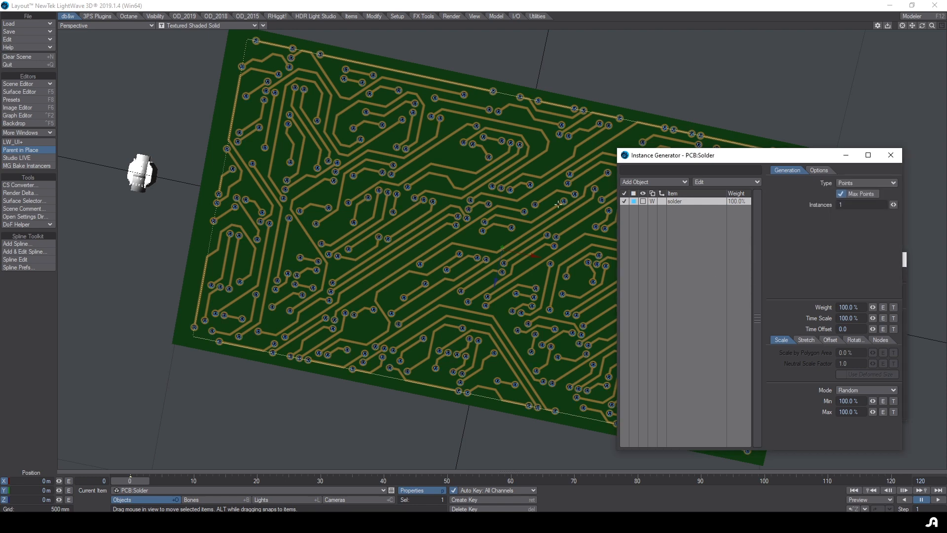
- Switch the solder instances to Local coordinates and give them a solid viewport display
left_click(651, 201)
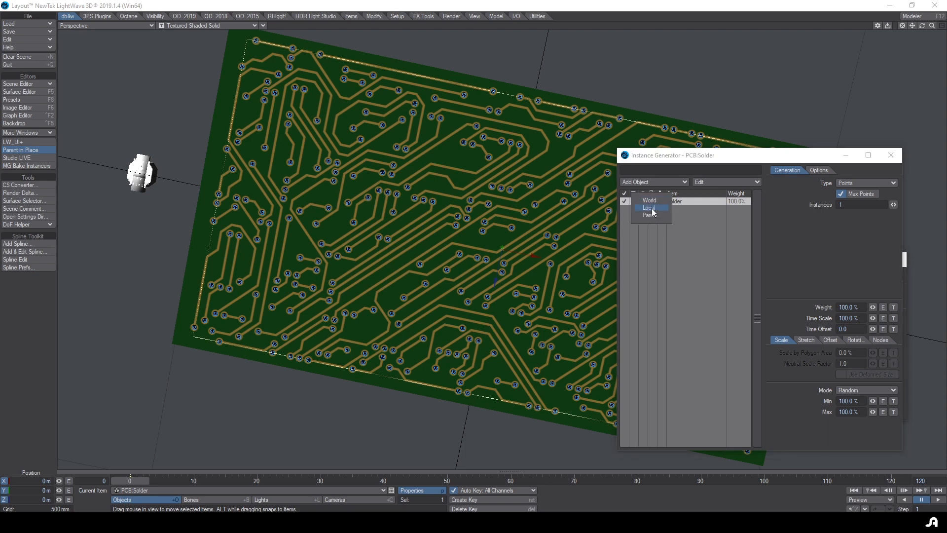
left_click(650, 207)
left_click(642, 201)
left_click(642, 226)
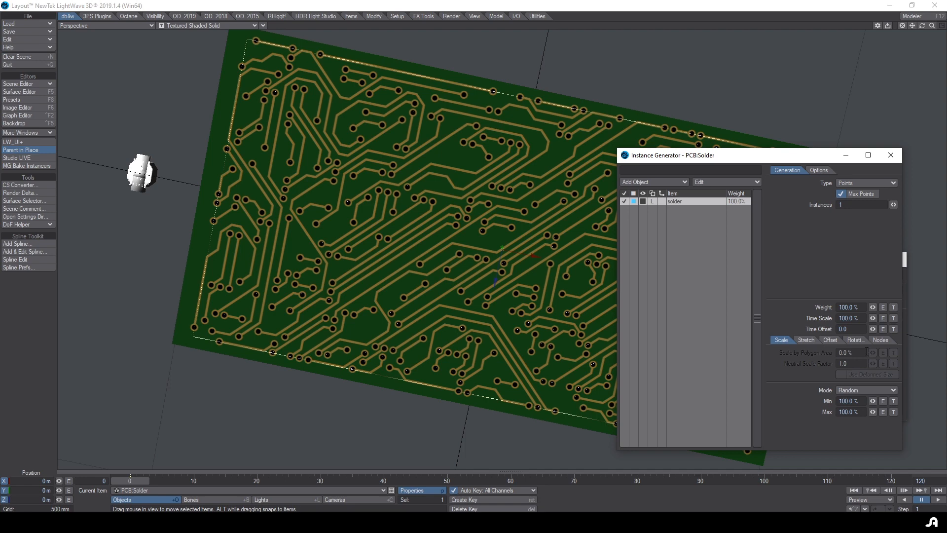
- Set the solder instances' rotation mode to Uniform with a pitch of 180°
left_click(855, 340)
left_click(861, 380)
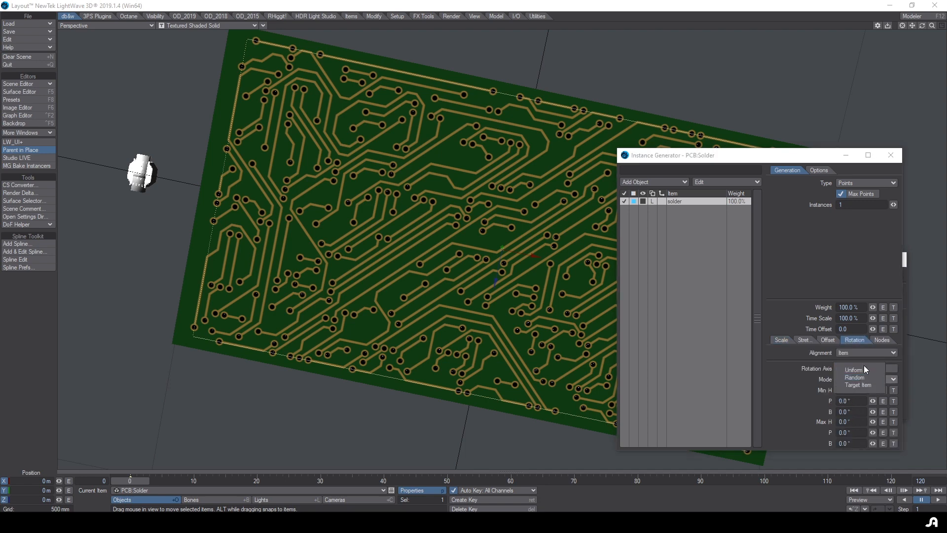
left_click(863, 369)
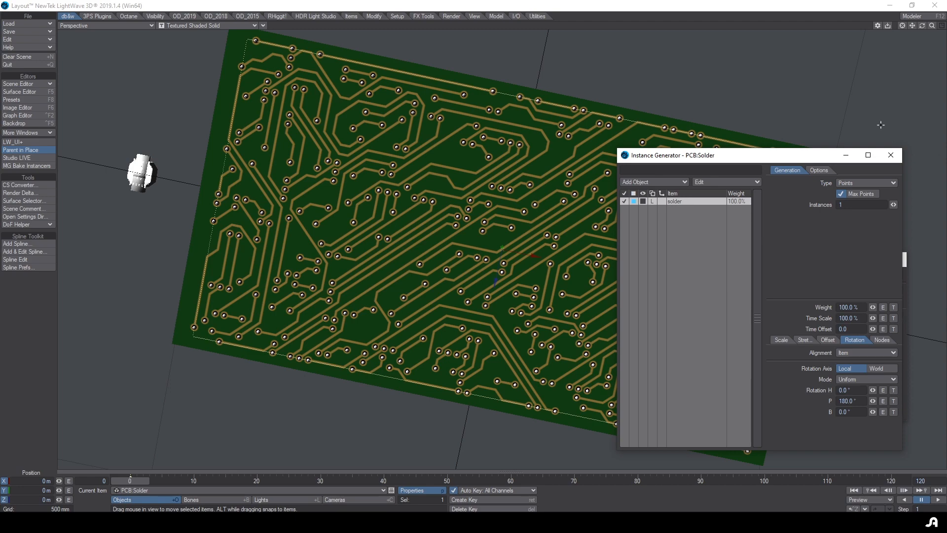
- Randomize the solder instances' scale with a maximum of 233.5 %
left_click_drag(932, 26, 922, 55)
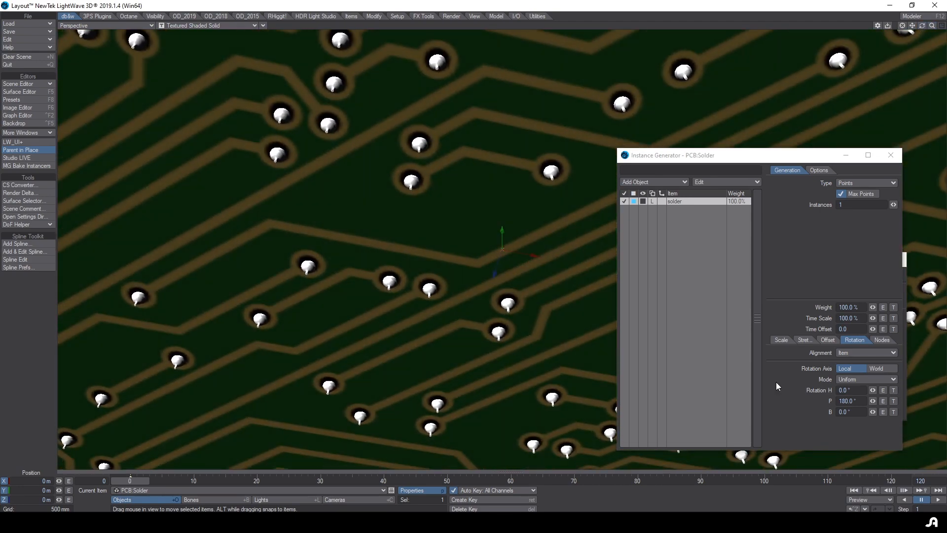
left_click(783, 340)
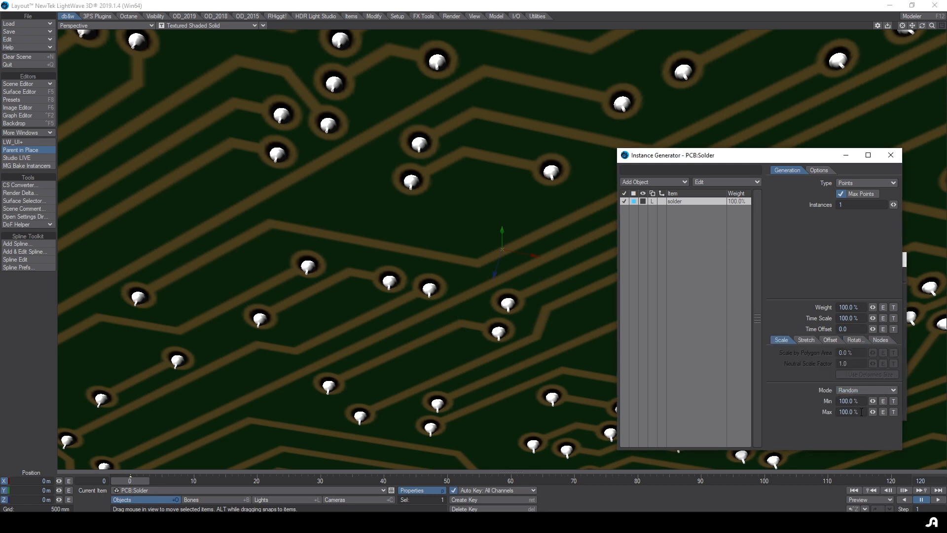
left_click_drag(872, 411, 926, 411)
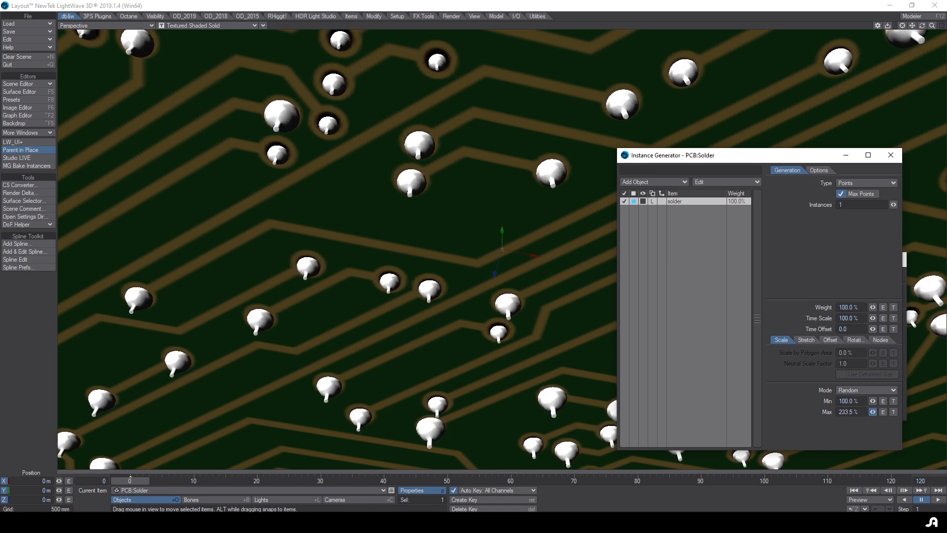
- Set the solder instances' stretch mode to Uniform with a Y stretch of -50 %, and close the generator settings
left_click_drag(931, 25, 922, 78)
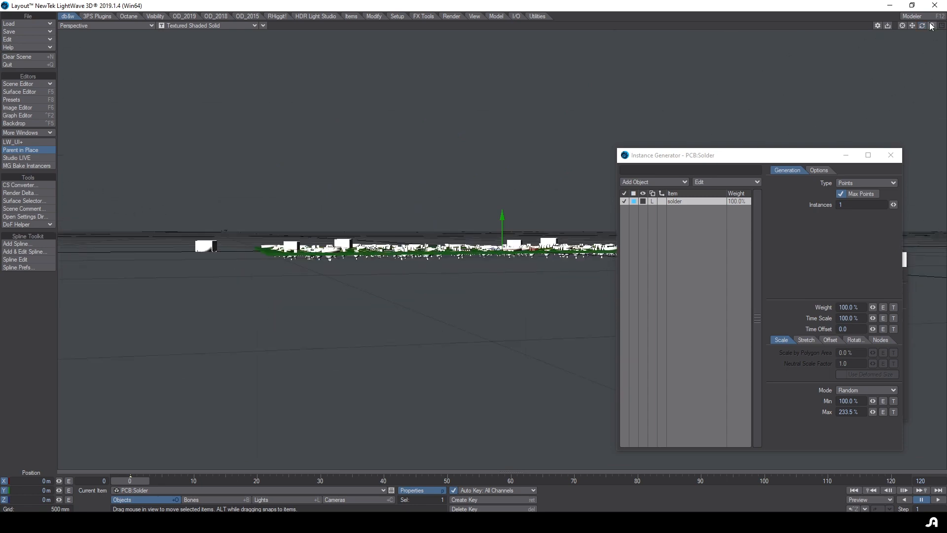
left_click_drag(932, 26, 797, 346)
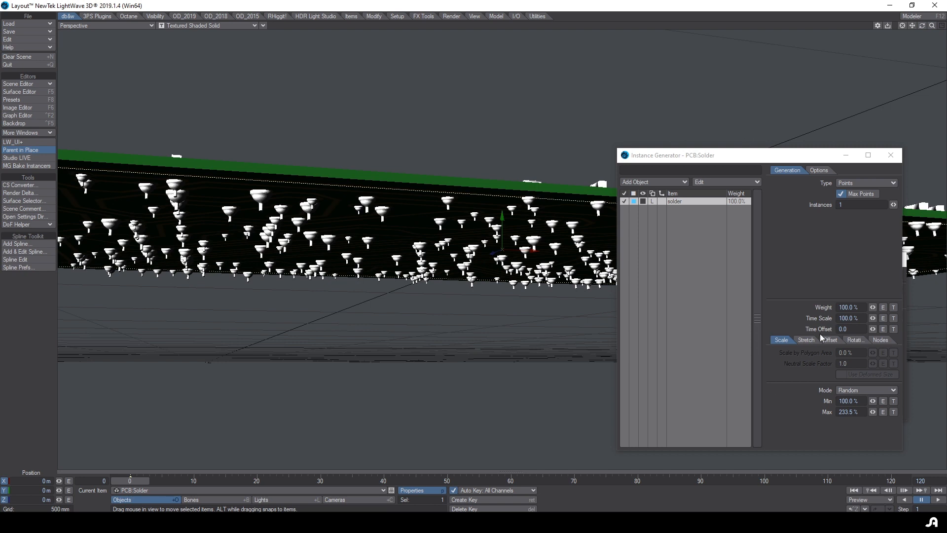
left_click(815, 340)
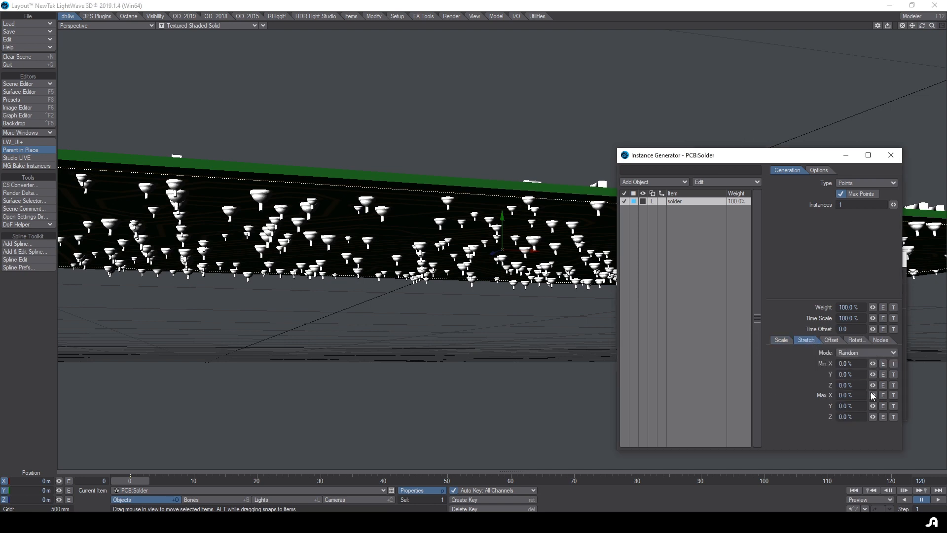
left_click(865, 352)
left_click(859, 346)
left_click(846, 374)
type("50")
key("Tab")
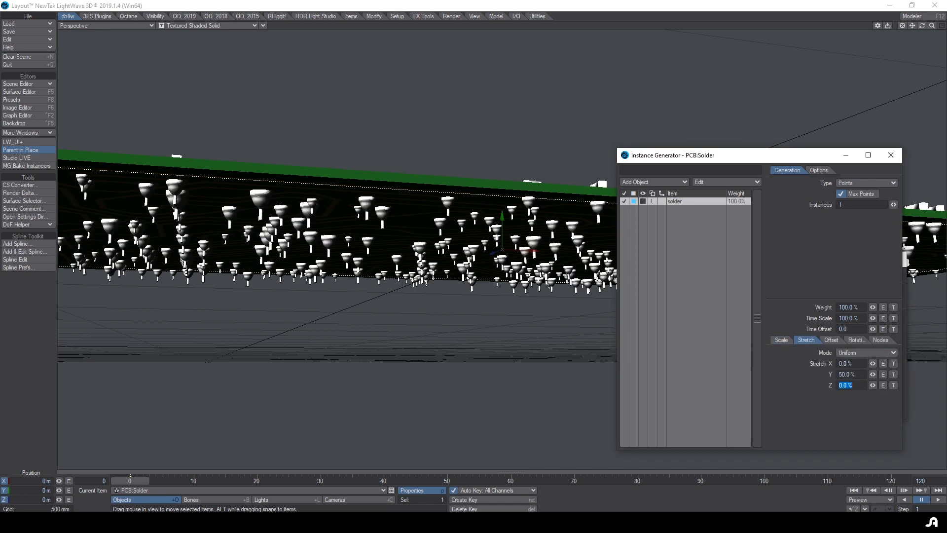
left_click(846, 374)
type("-50")
key("Tab")
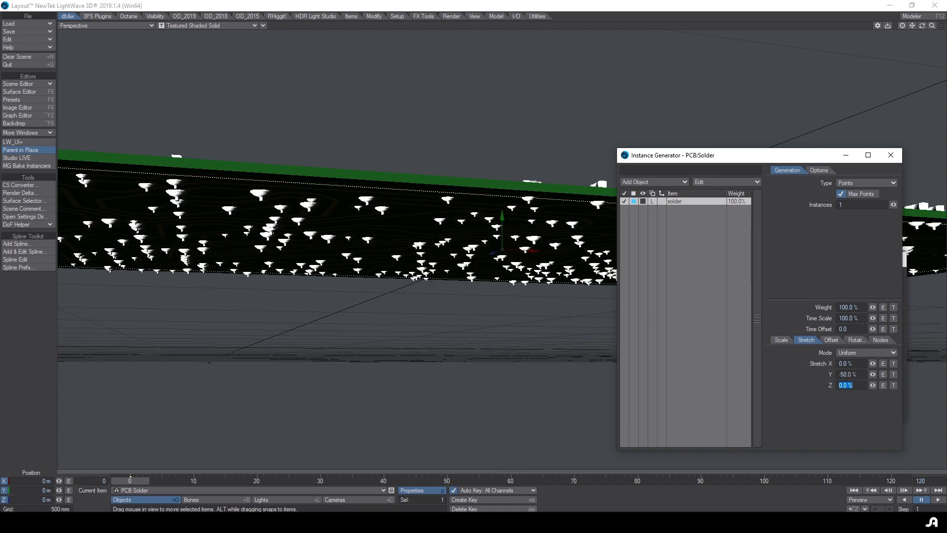
mouse_move(932, 26)
left_mouse_down()
mouse_move(918, 25)
mouse_move(940, 25)
mouse_move(922, 21)
mouse_move(920, 7)
mouse_move(913, 24)
mouse_move(902, 21)
mouse_move(913, 43)
mouse_move(921, 13)
mouse_move(922, 28)
mouse_move(913, 27)
mouse_move(920, 18)
mouse_move(920, 34)
mouse_move(923, 18)
mouse_move(928, 40)
mouse_move(926, 21)
mouse_move(928, 31)
left_mouse_up()
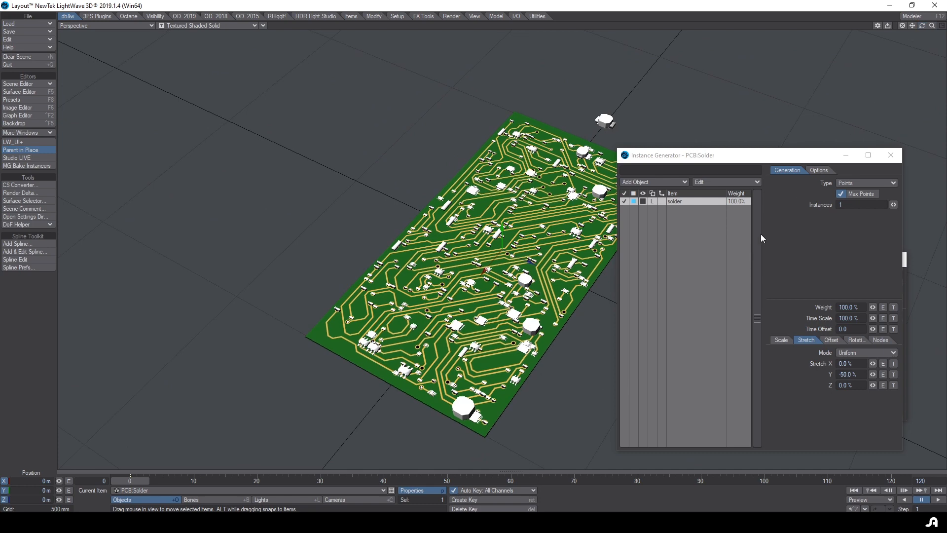
left_click(890, 155)
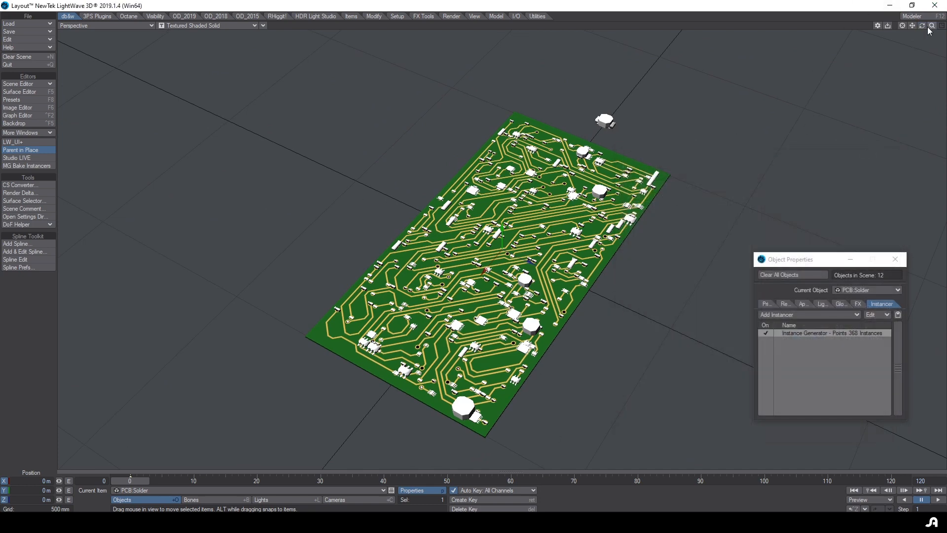
- Start the Octane IPR preview from the camera view and open the Surface Editor beside it
mouse_move(932, 26)
left_mouse_down()
mouse_move(942, 26)
mouse_move(934, 27)
left_mouse_up()
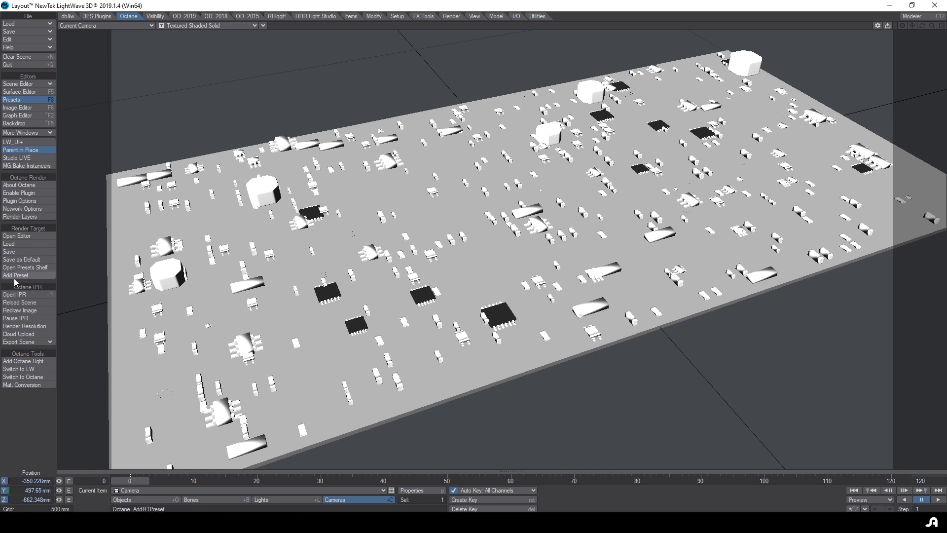
left_click(14, 295)
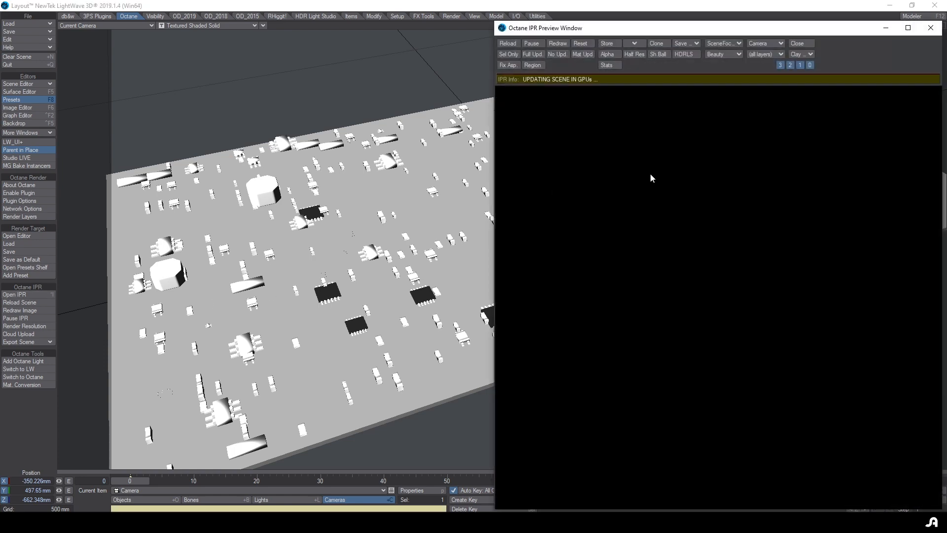
key("F5")
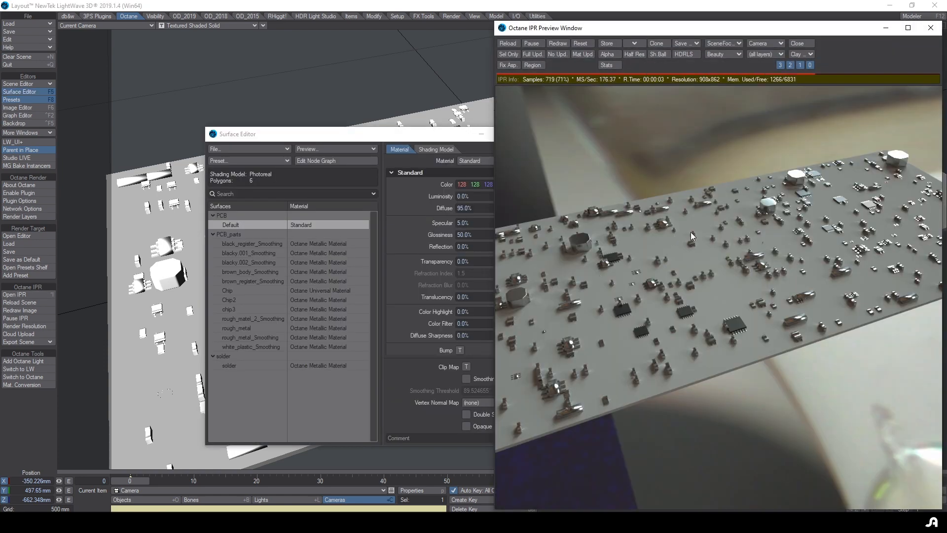
left_click_drag(362, 137, 277, 128)
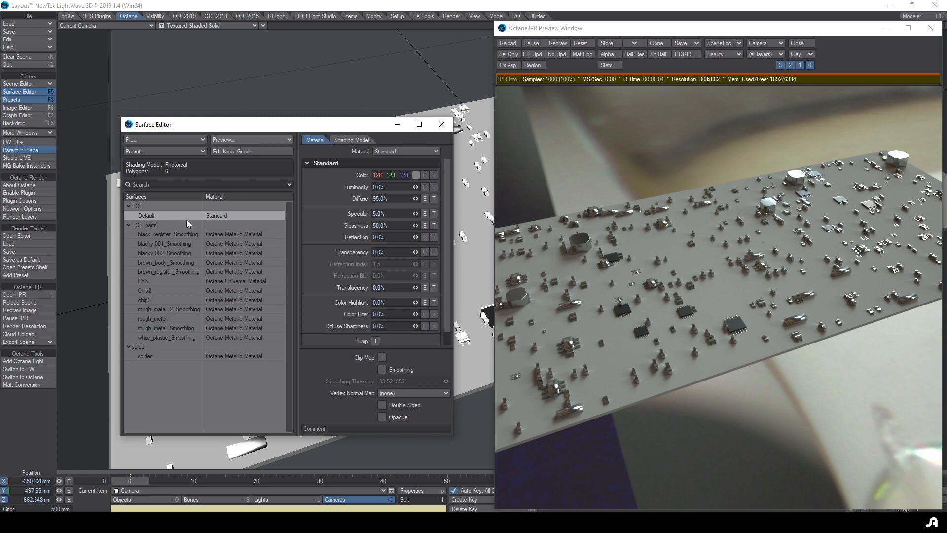
- Change the PCB's Default surface to Octane Universal Material and arrange its material and Surface nodes in the node graph
left_click(376, 154)
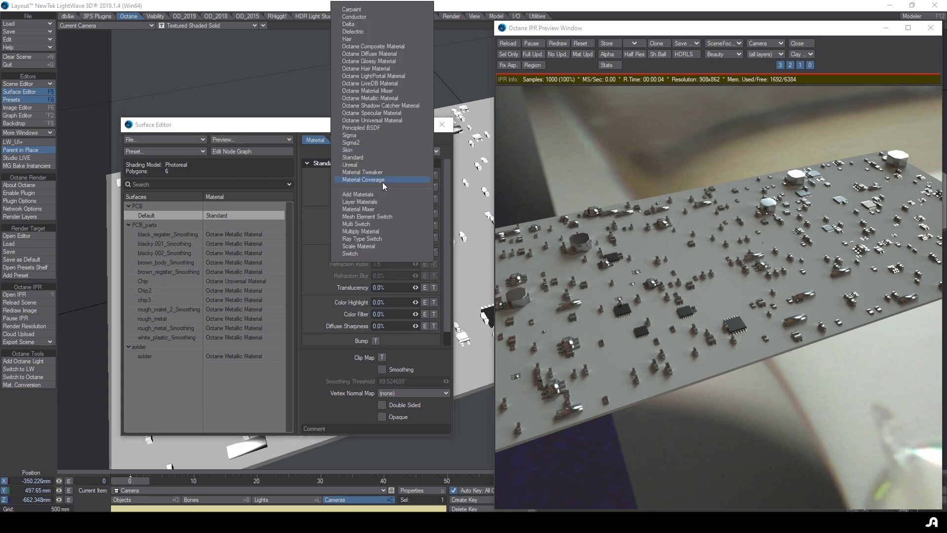
left_click(397, 120)
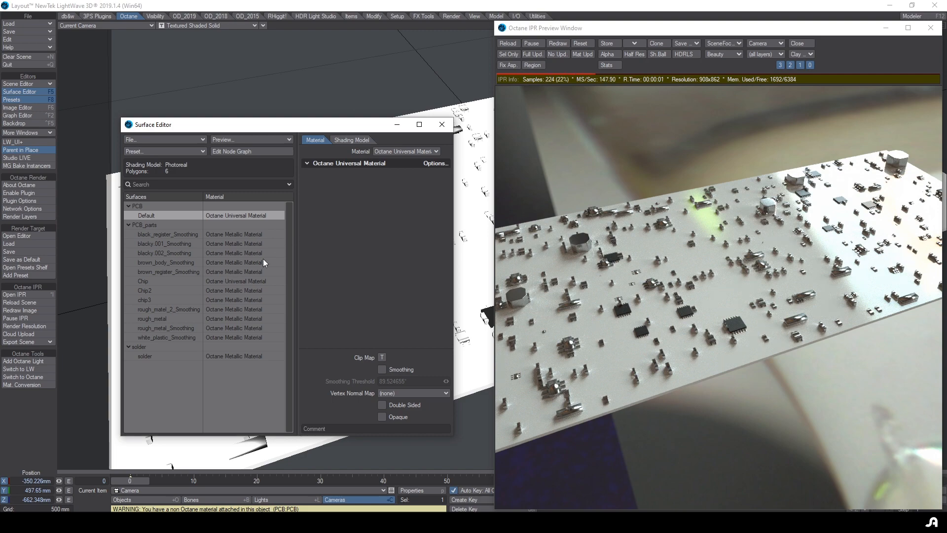
left_click(269, 153)
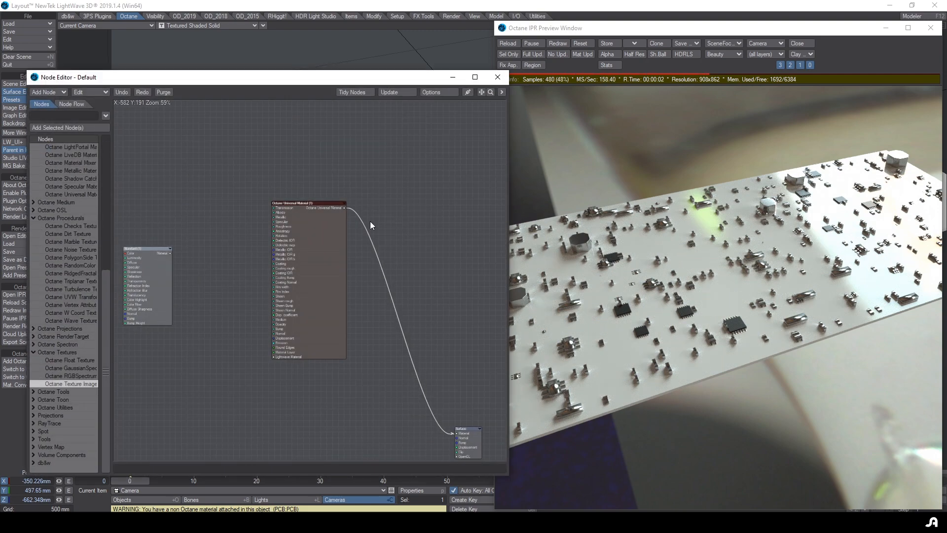
left_click_drag(315, 278, 318, 283)
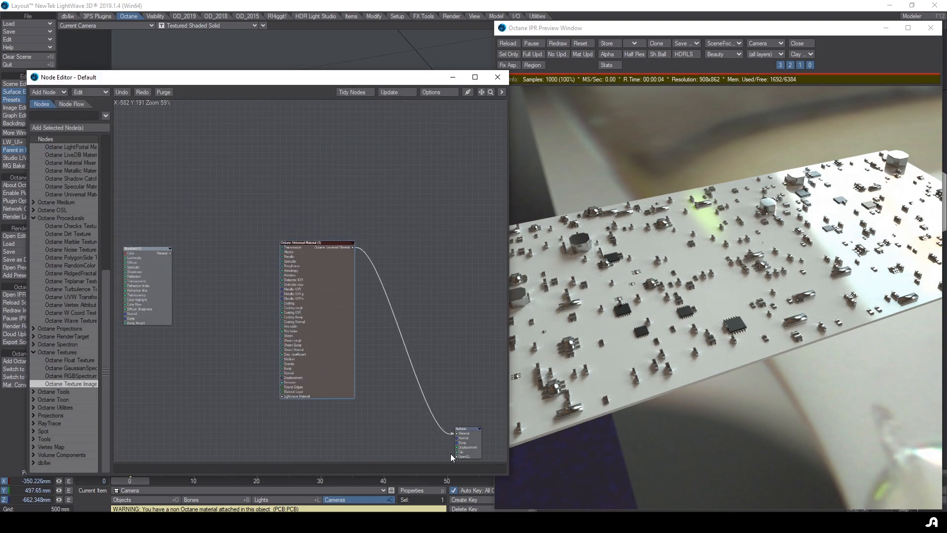
left_click_drag(453, 453, 429, 342)
left_click_drag(317, 286, 348, 304)
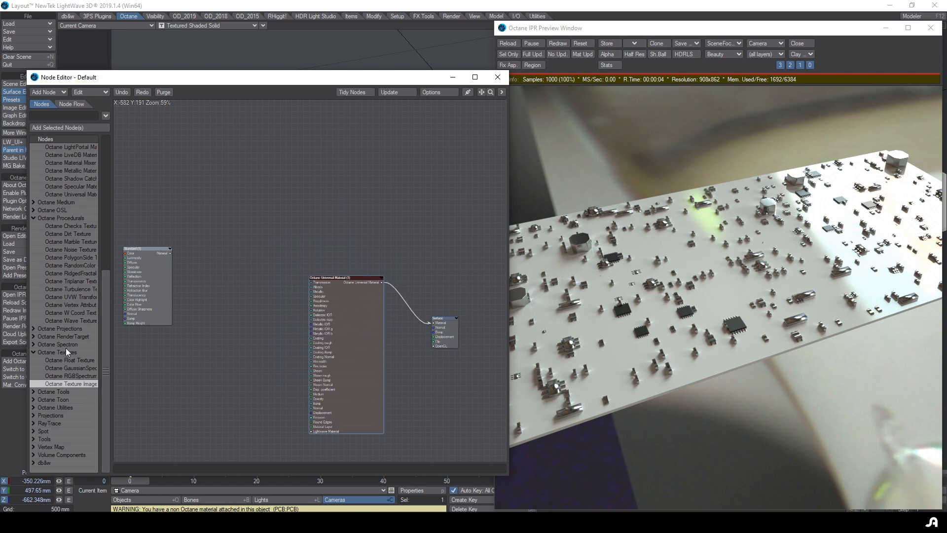
- Add an Octane Texture Image node to the Default surface and load PCB_col.png into it
double_click(75, 384)
left_click_drag(315, 282, 250, 280)
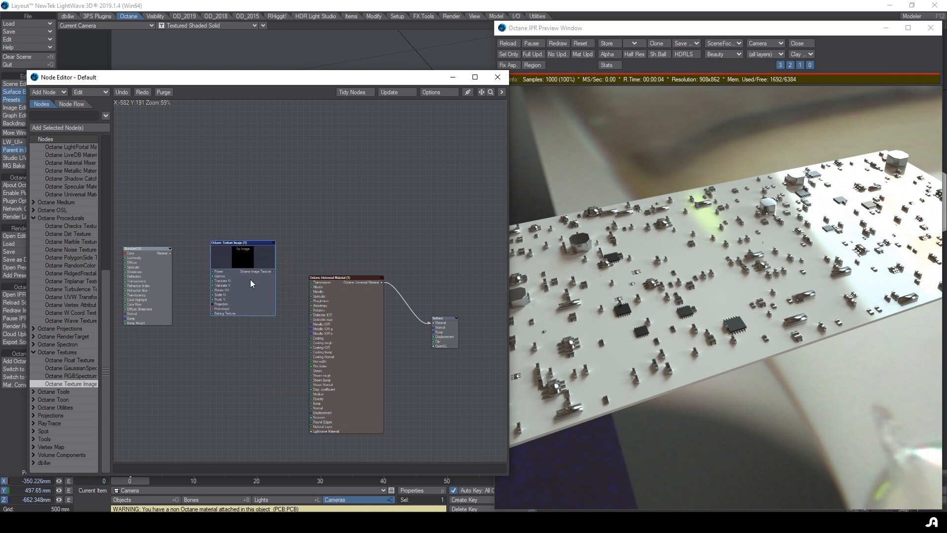
double_click(251, 270)
left_click(407, 238)
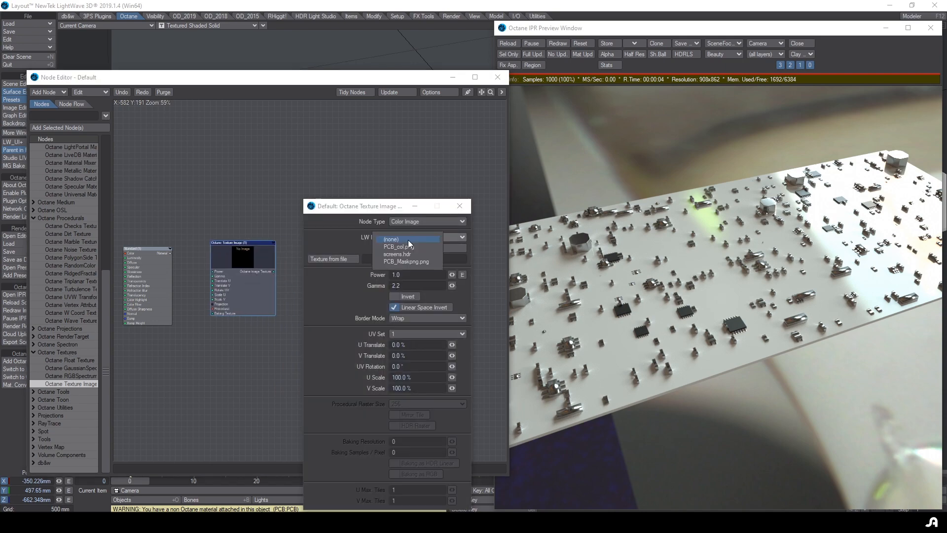
left_click(417, 246)
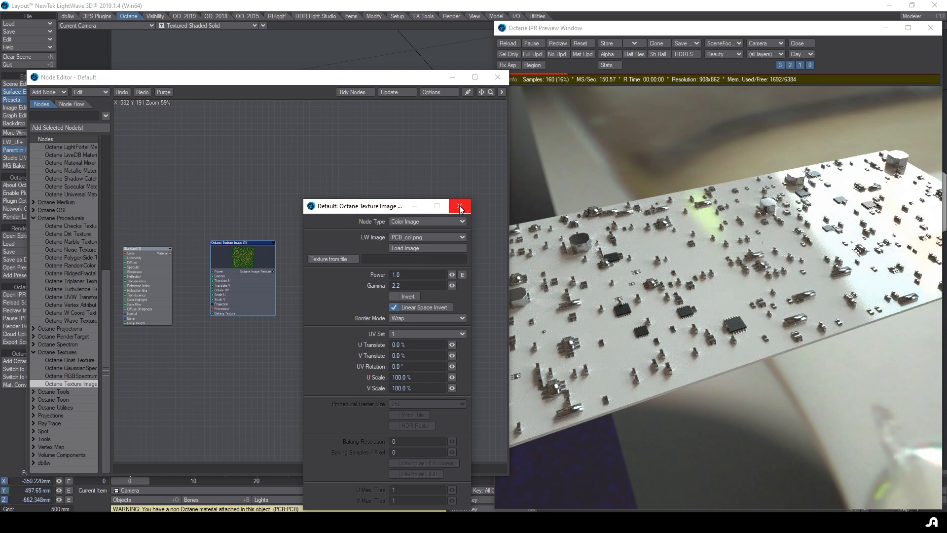
left_click(460, 206)
- Connect the PCB_col.png texture to the Universal Material's Albedo input and line up the two nodes
left_click_drag(275, 272, 317, 280)
left_click_drag(242, 272, 242, 327)
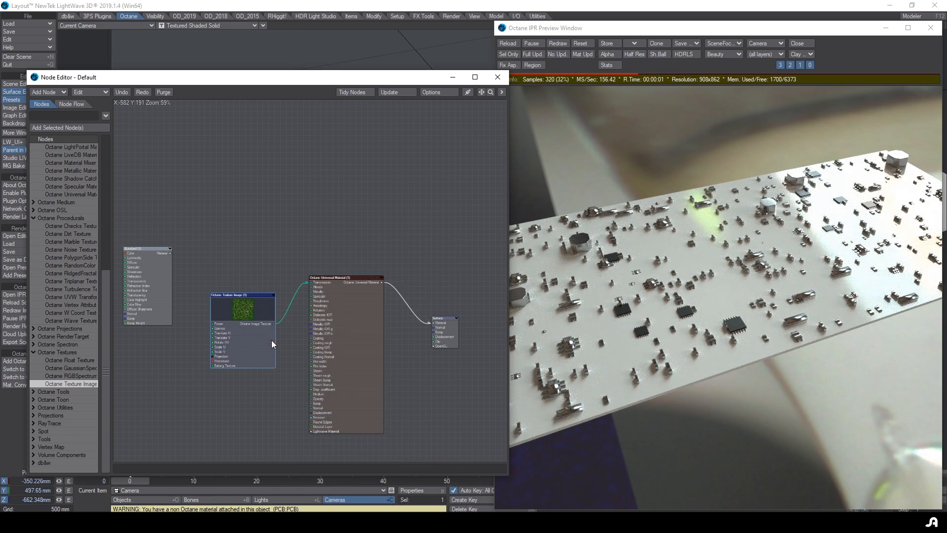
left_click(347, 313)
left_click_drag(306, 282, 311, 286)
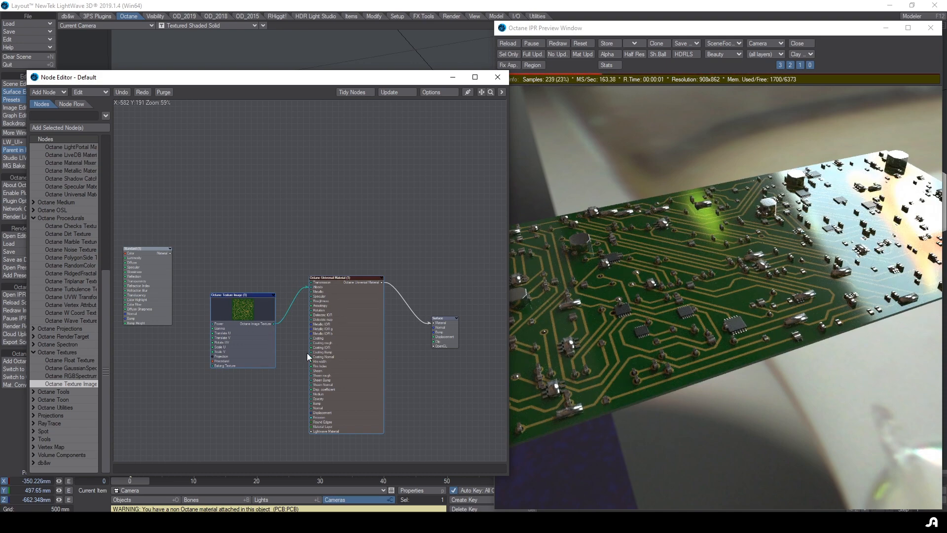
left_click_drag(352, 348, 359, 371)
left_click_drag(259, 345, 255, 332)
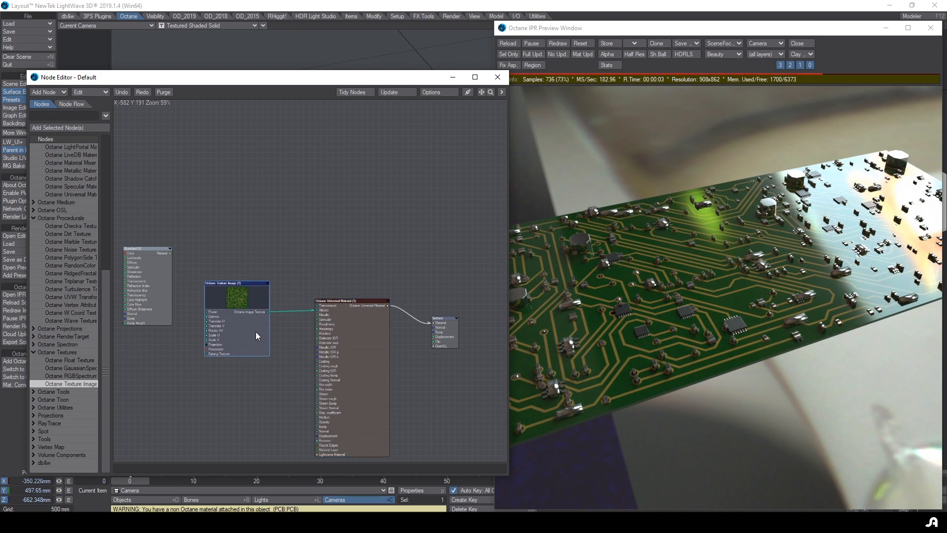
- Duplicate the texture image and Universal Material nodes and place the copies above the originals
left_click_drag(223, 250, 372, 389)
key("ctrl+c")
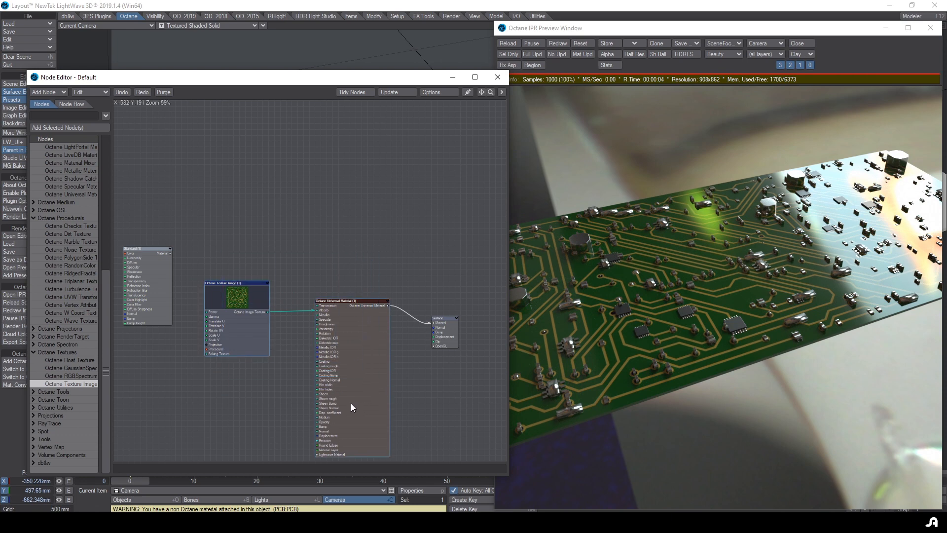
key("ctrl+v")
left_click_drag(372, 334, 359, 234)
left_click_drag(239, 147, 250, 210)
left_click(294, 168)
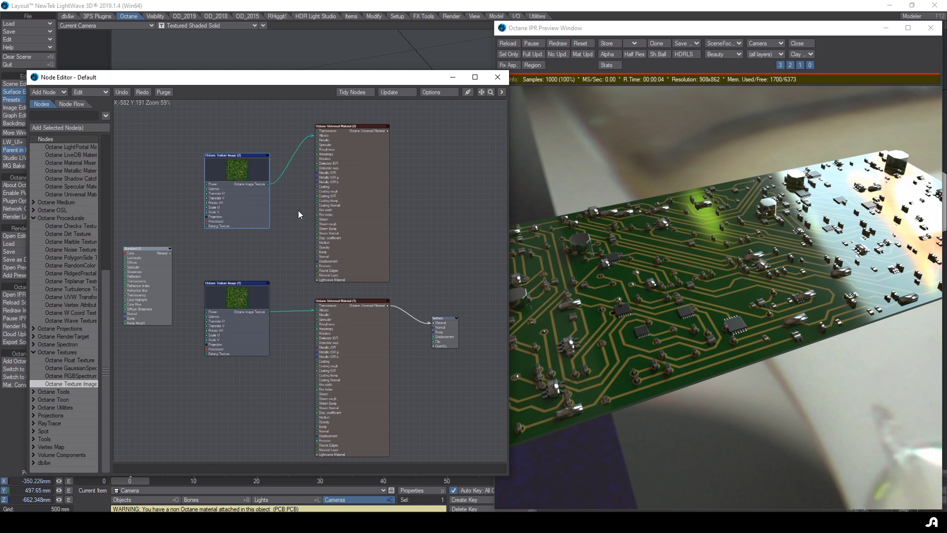
left_click(339, 225)
left_click_drag(244, 327, 239, 351)
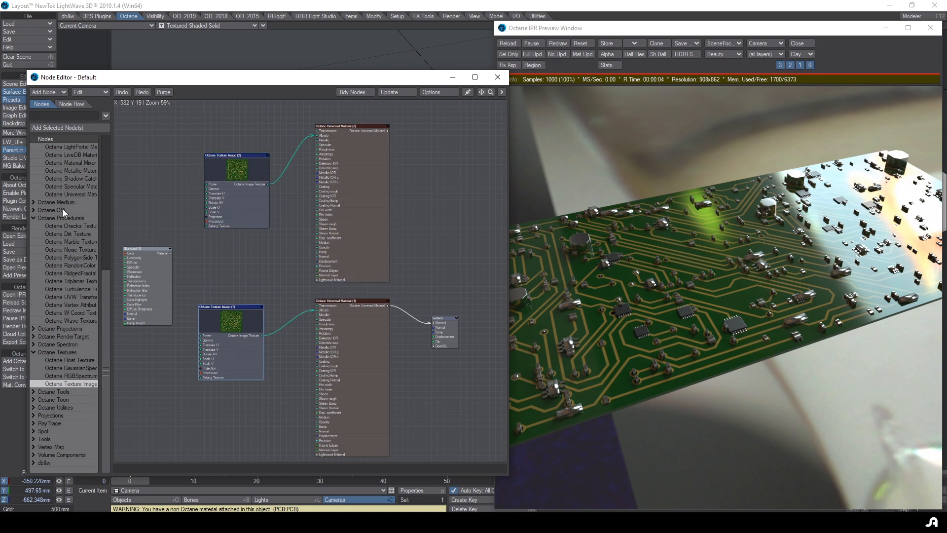
- Add an Octane Material Mixer with the copied material as Material 1 and the original as Material 2, feeding the Surface's Material input
scroll(60, 240, "up", 3)
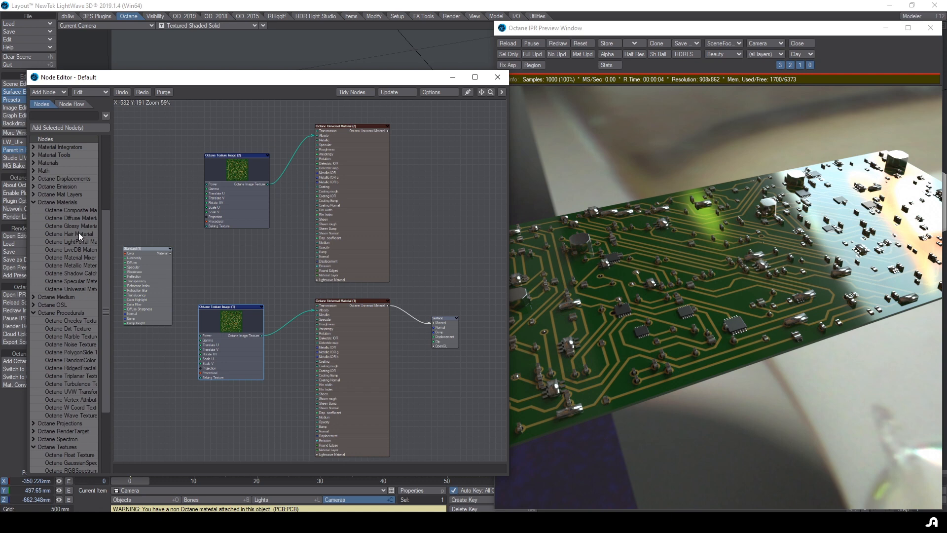
left_click_drag(76, 256, 458, 250)
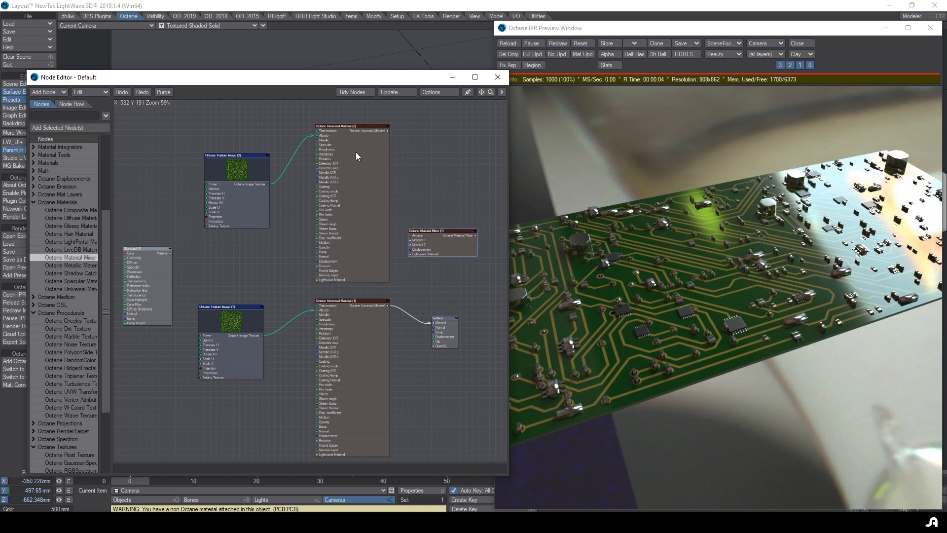
left_click_drag(388, 131, 411, 241)
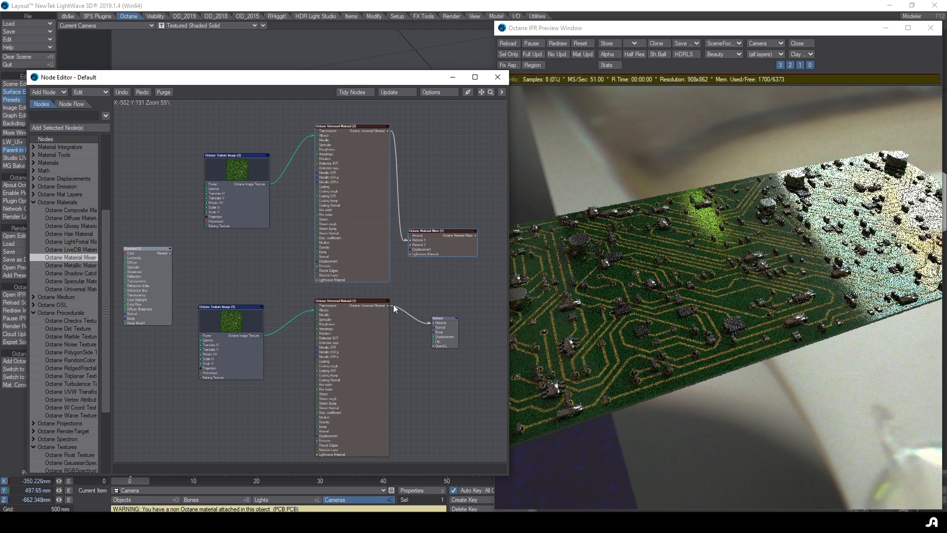
left_click_drag(388, 305, 412, 245)
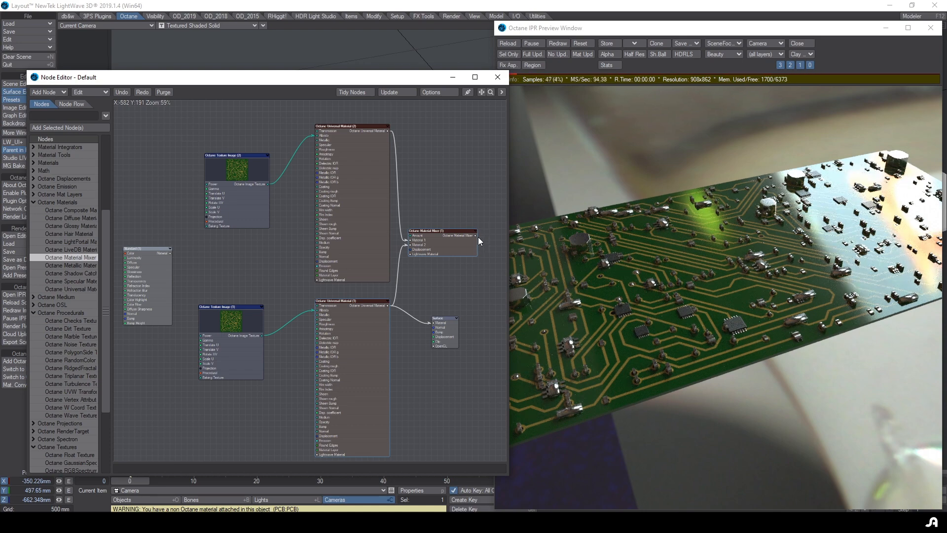
left_click_drag(475, 236, 442, 321)
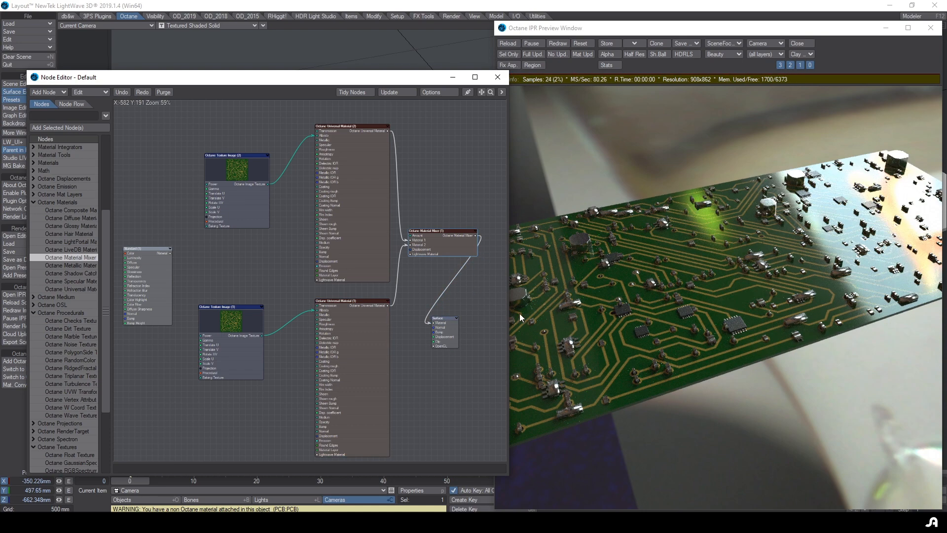
- Duplicate the texture image node, load PCB_Maskpng.png into the copy and use it as the Material Mixer's Amount
left_click_drag(319, 162, 295, 162)
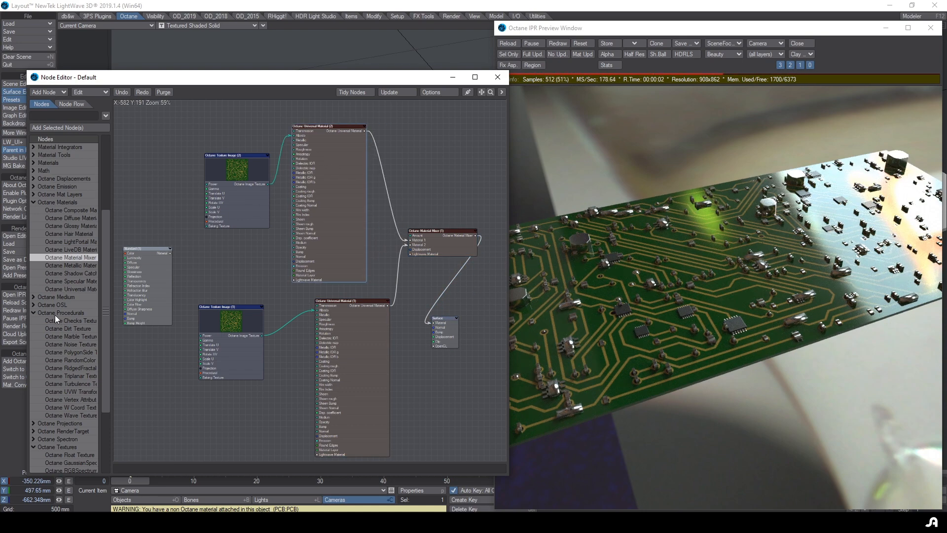
left_click(226, 168)
key("ctrl+v")
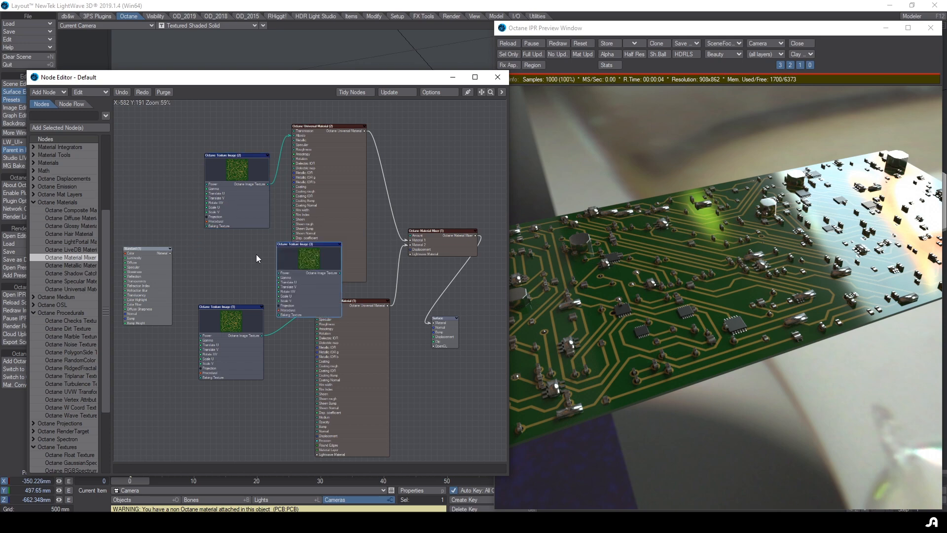
left_click_drag(296, 267, 225, 257)
double_click(225, 256)
left_click(415, 239)
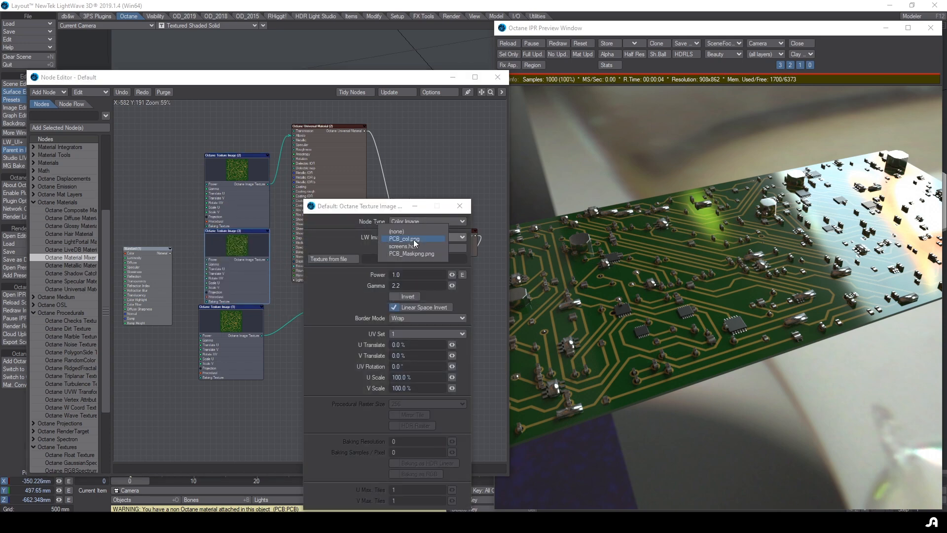
left_click(418, 254)
left_click_drag(239, 257, 425, 238)
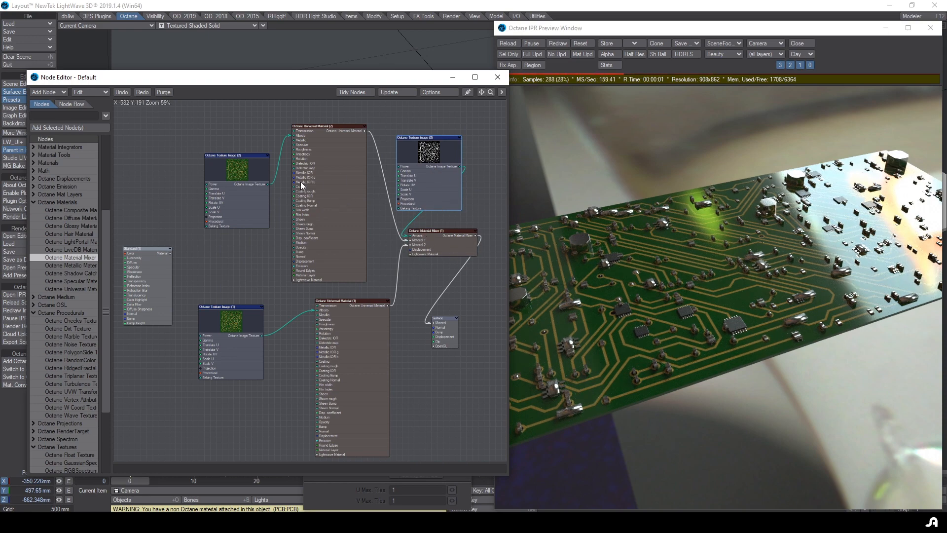
- Disconnect the colour texture from the upper Universal Material's Albedo to compare the render, and reconnect it
left_click(287, 136)
left_click(288, 136)
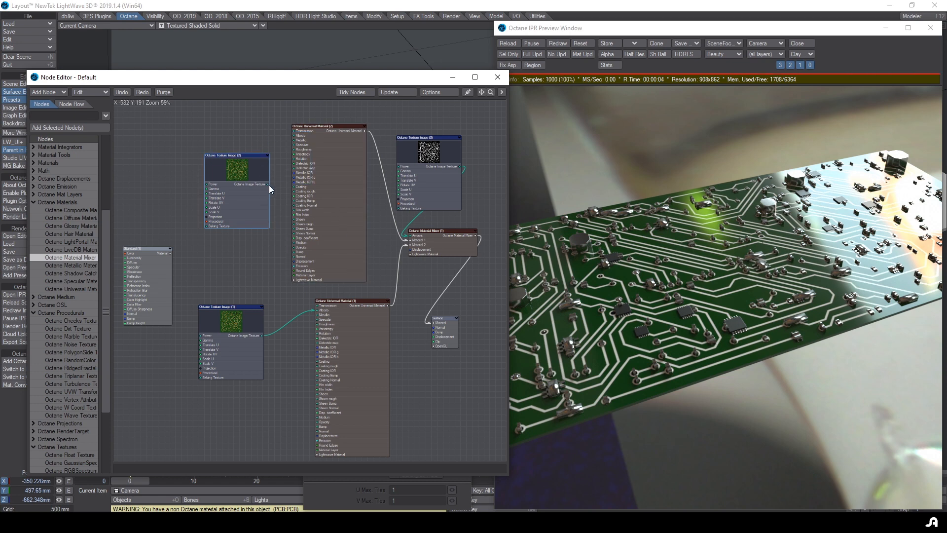
left_click_drag(269, 185, 303, 140)
mouse_move(233, 209)
left_mouse_down()
mouse_move(220, 187)
mouse_move(214, 203)
left_mouse_up()
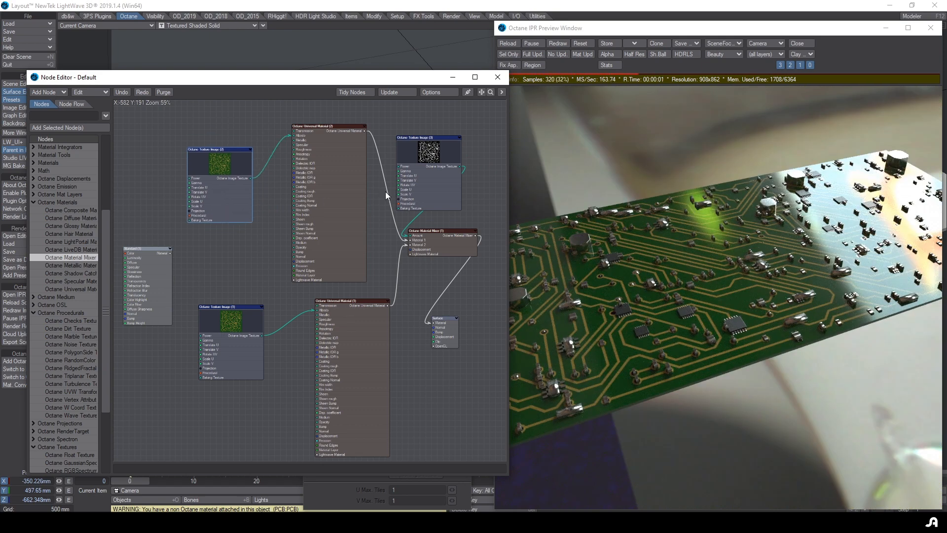
- Duplicate the PCB mask texture node and arrange the copy below the colour texture feeding the upper Universal Material
double_click(325, 155)
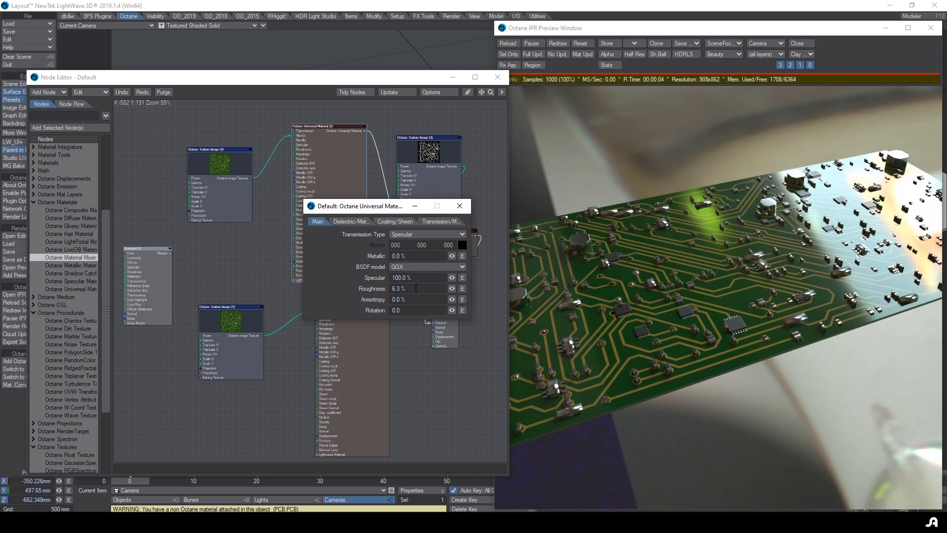
left_click(467, 206)
left_click_drag(220, 166, 254, 135)
left_click(416, 185)
key("ctrl+c")
key("ctrl+v")
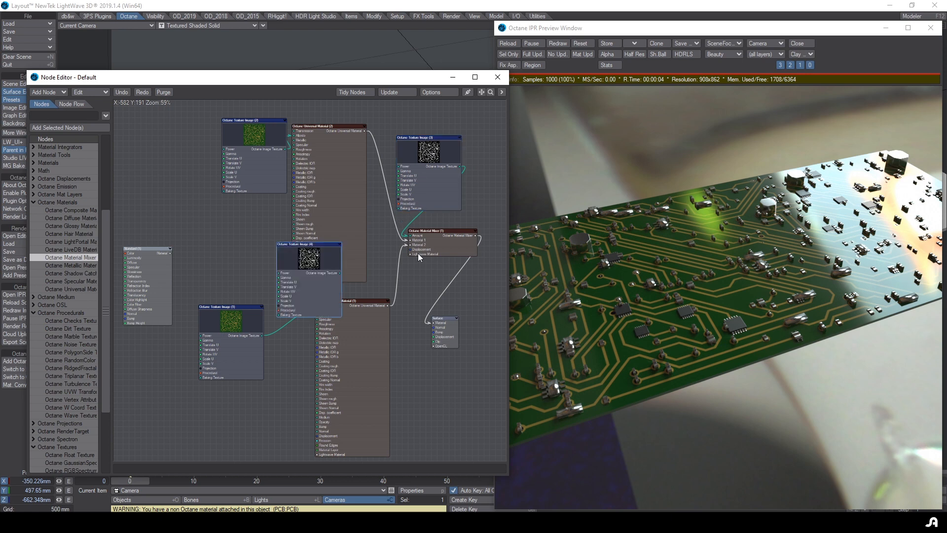
left_click_drag(309, 282, 213, 238)
left_click_drag(252, 166, 200, 155)
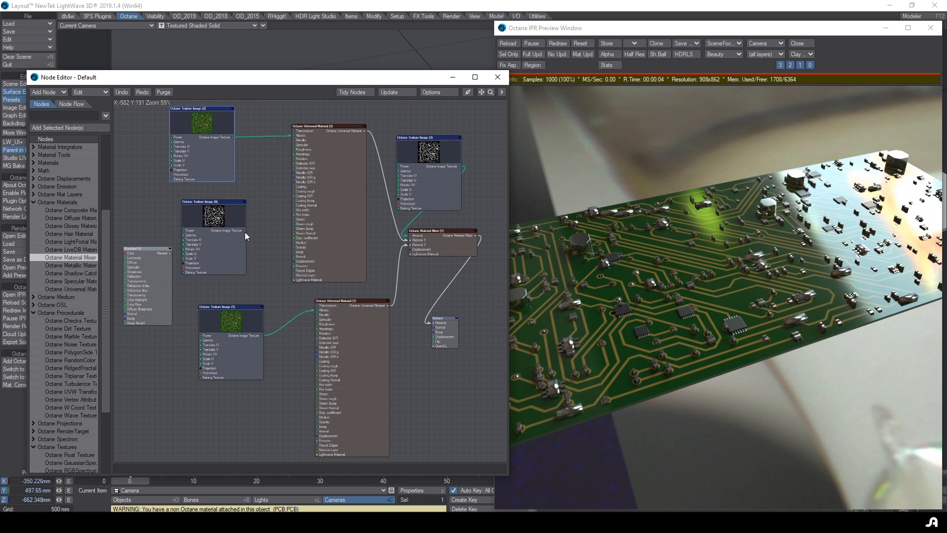
- Connect the copied mask texture to the upper Universal Material's Roughness input and enable its Invert option
left_click_drag(245, 231, 313, 150)
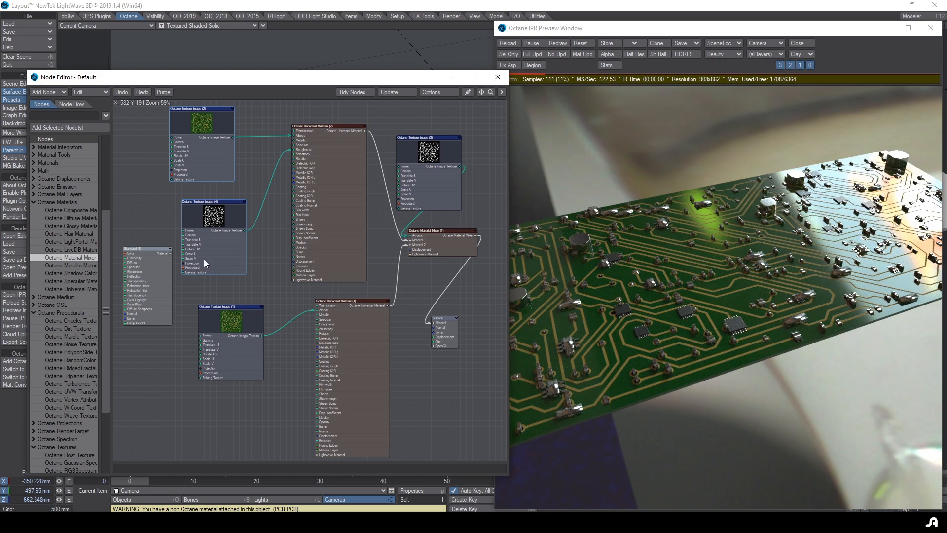
double_click(205, 260)
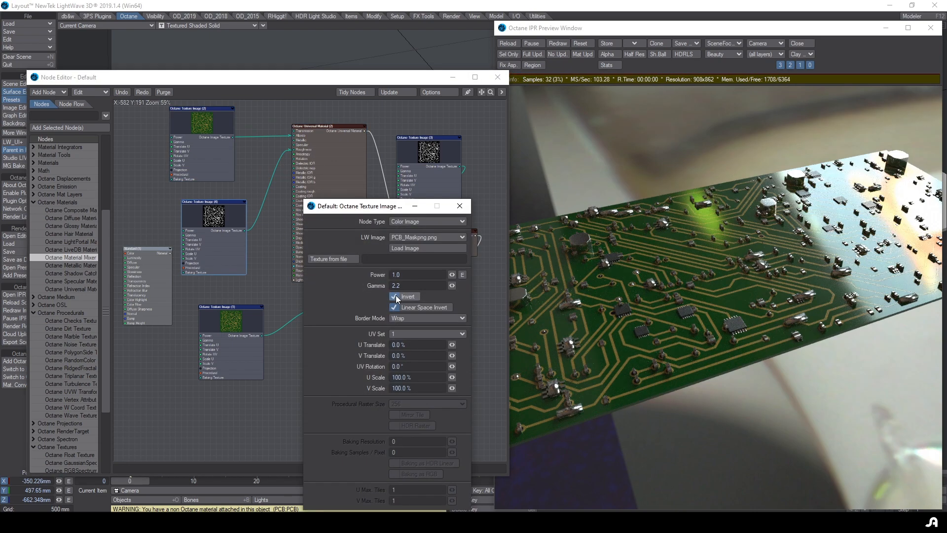
left_click(469, 208)
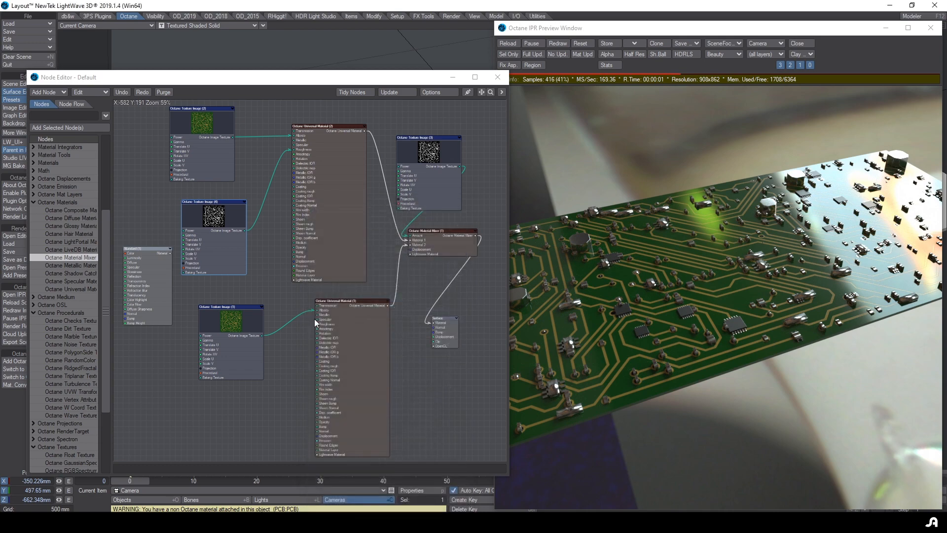
- Set the lower Universal Material's roughness to 50% and check the board's reflections in the Octane preview
left_click(362, 320)
double_click(360, 320)
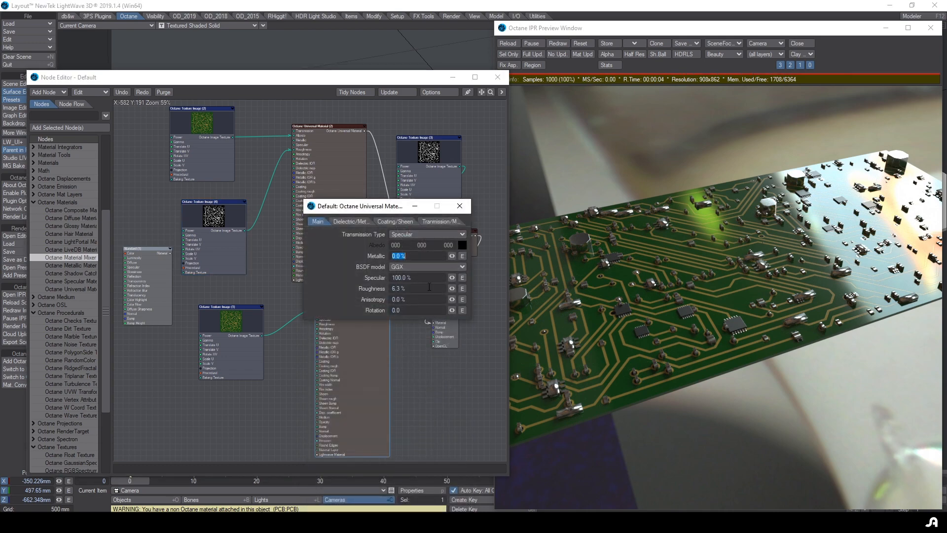
left_click_drag(417, 290, 295, 250)
type("50")
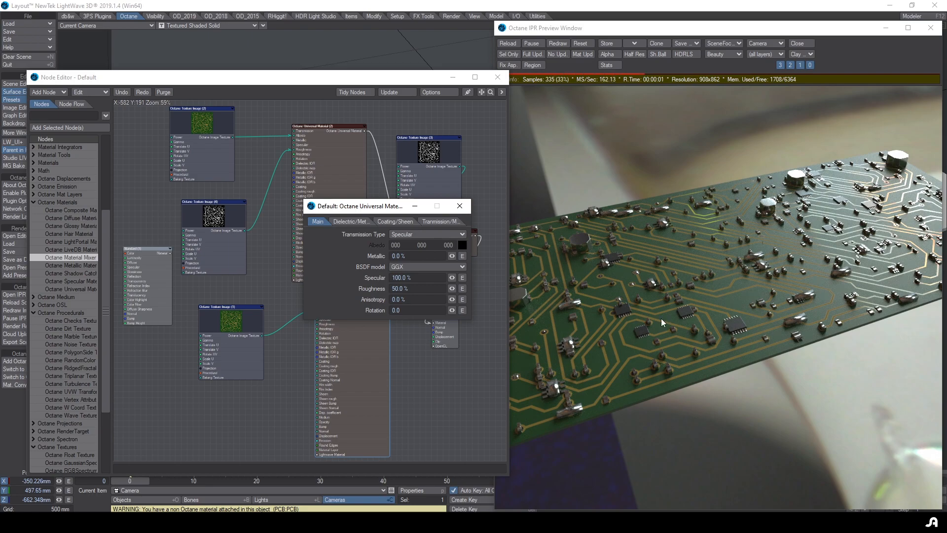
scroll(661, 319, "up", 5)
left_click_drag(661, 319, 756, 266)
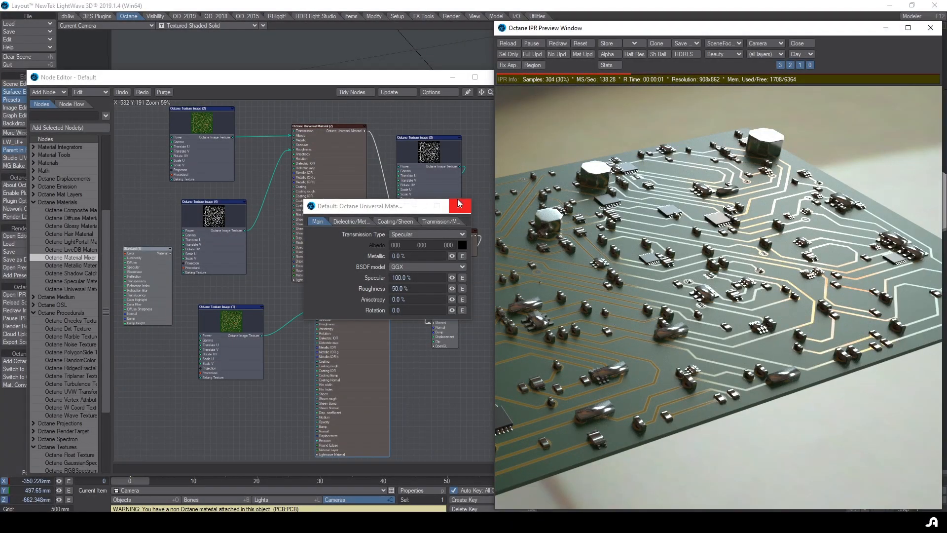
left_click(460, 206)
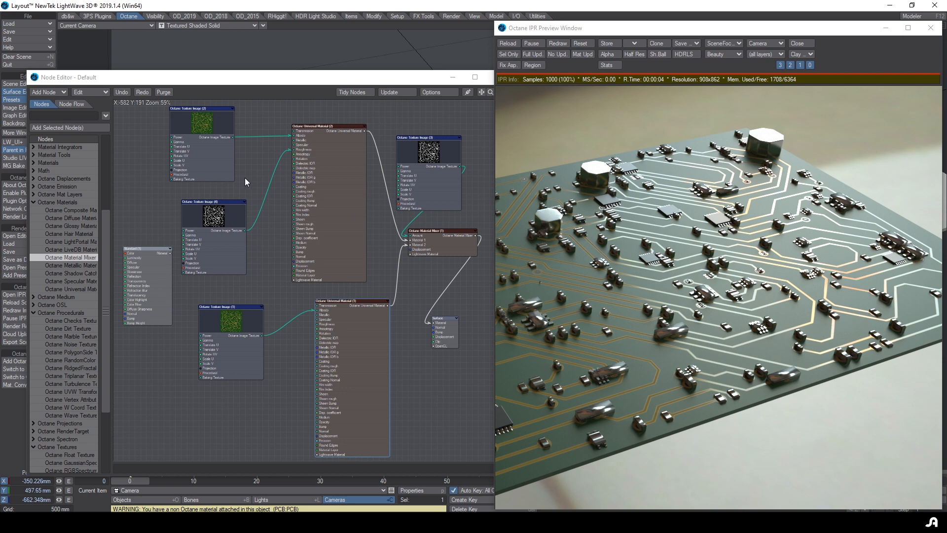
- Duplicate the inverted mask texture node and connect the copy to the lower Universal Material's Bump input
left_click(216, 210)
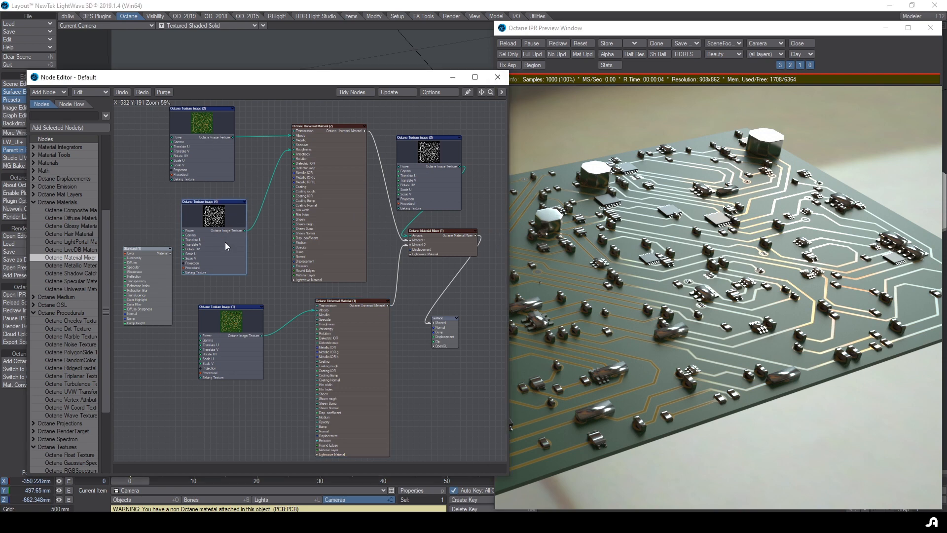
key("ctrl+c")
key("ctrl+v")
left_click_drag(306, 261, 320, 428)
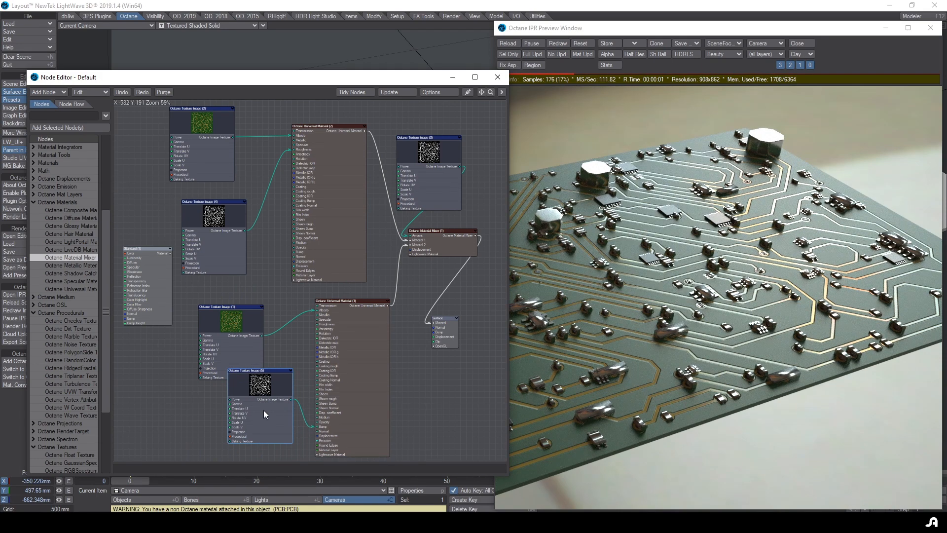
- Turn off Invert on the mask texture driving the lower material's bump and check the relief in the preview
double_click(277, 384)
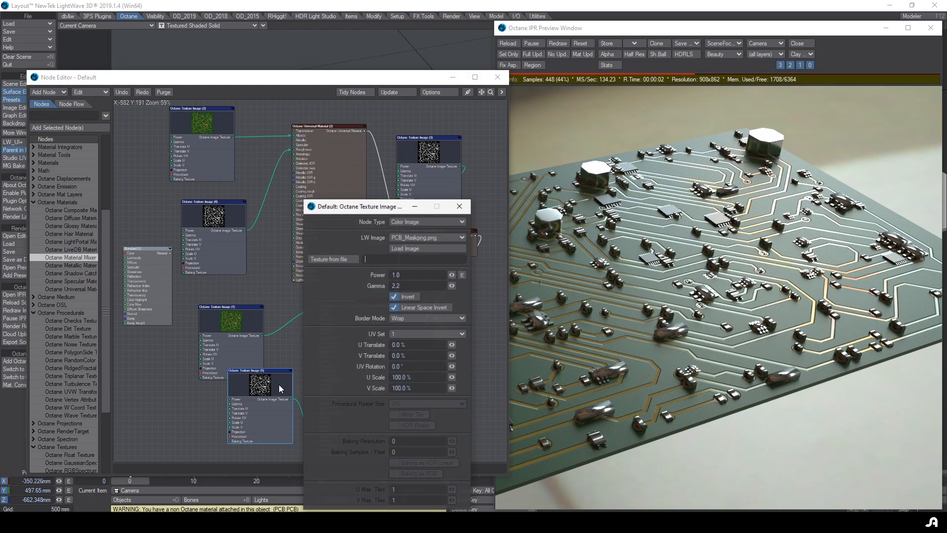
left_click(394, 297)
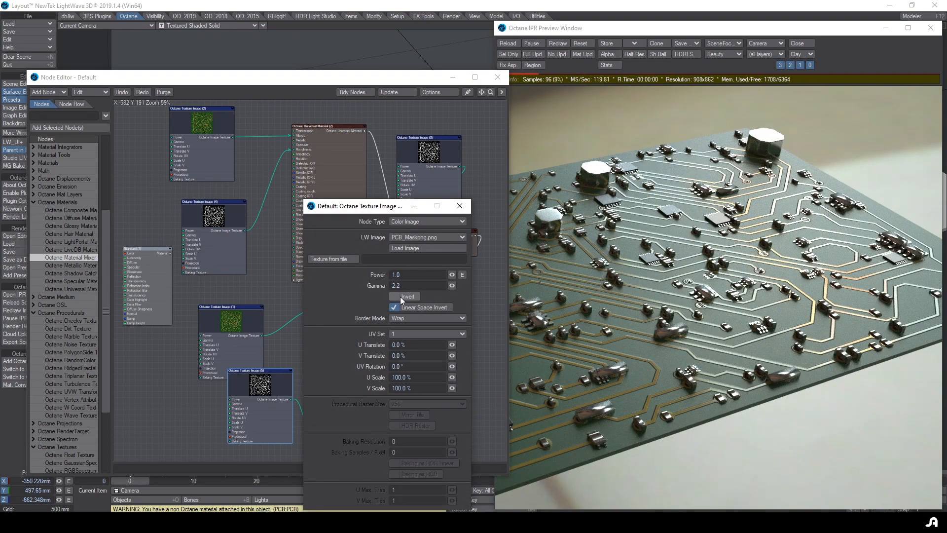
left_click(832, 270)
left_click_drag(832, 270, 715, 275)
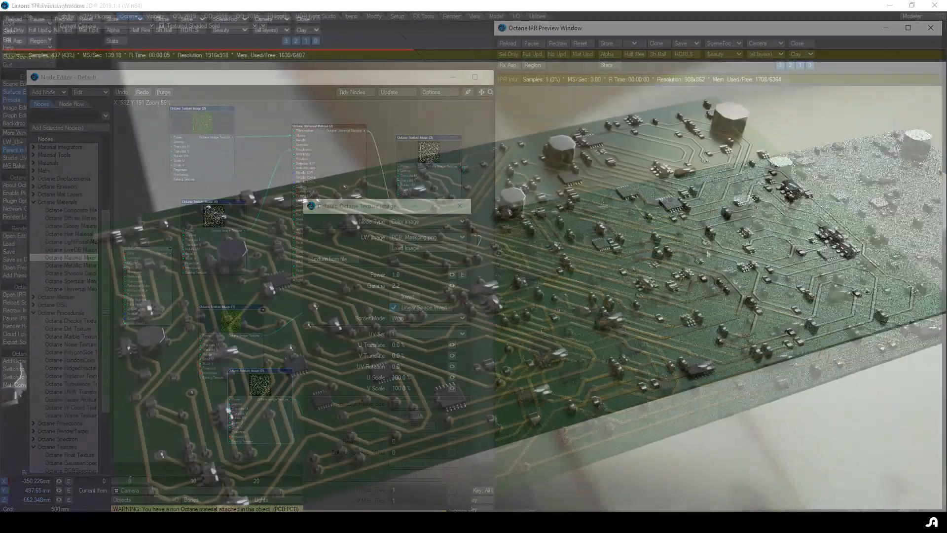
scroll(636, 283, "down", 2)
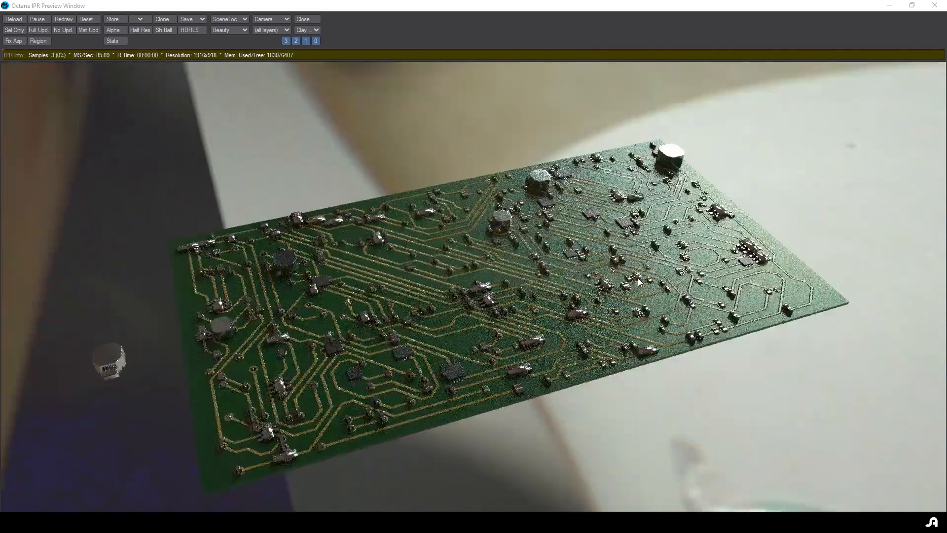
scroll(457, 246, "up", 1)
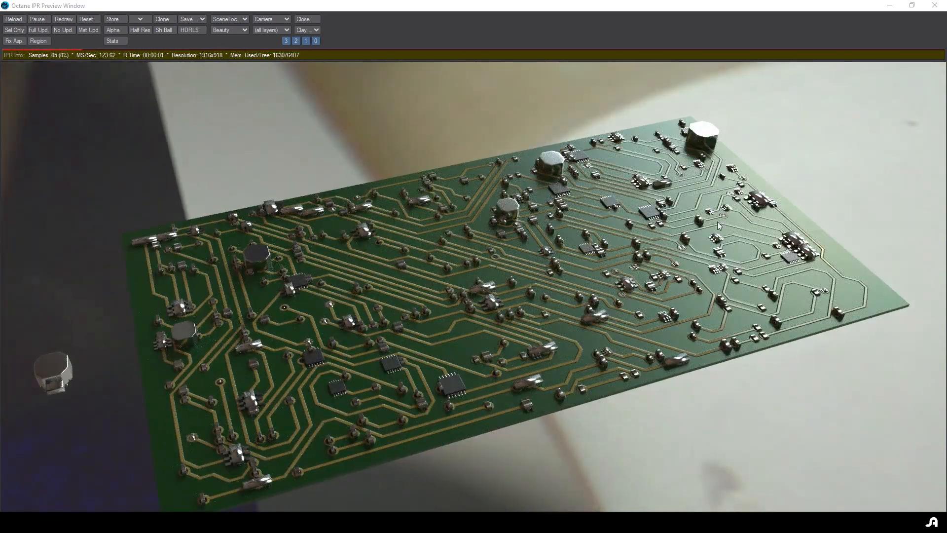